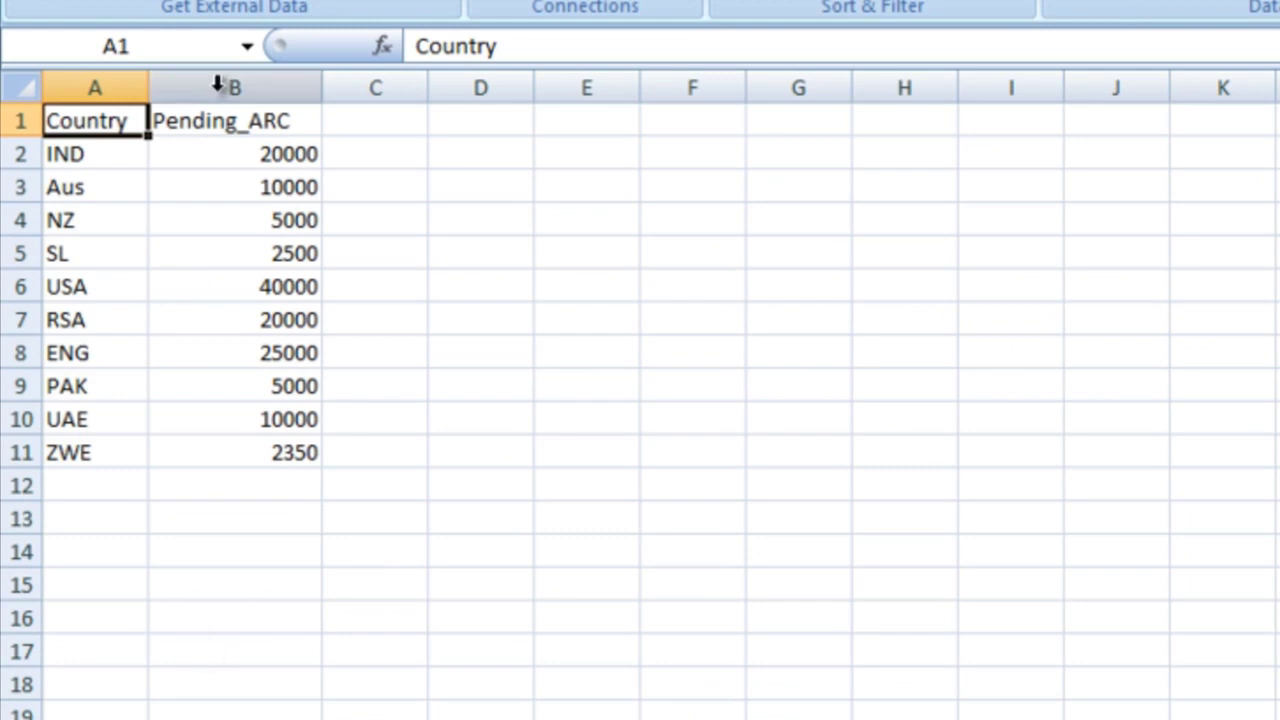
Step: Review the Pending_ARC and Opening_ARC source sheets and the combined Country sheet in the Excel workbook
click(210, 128)
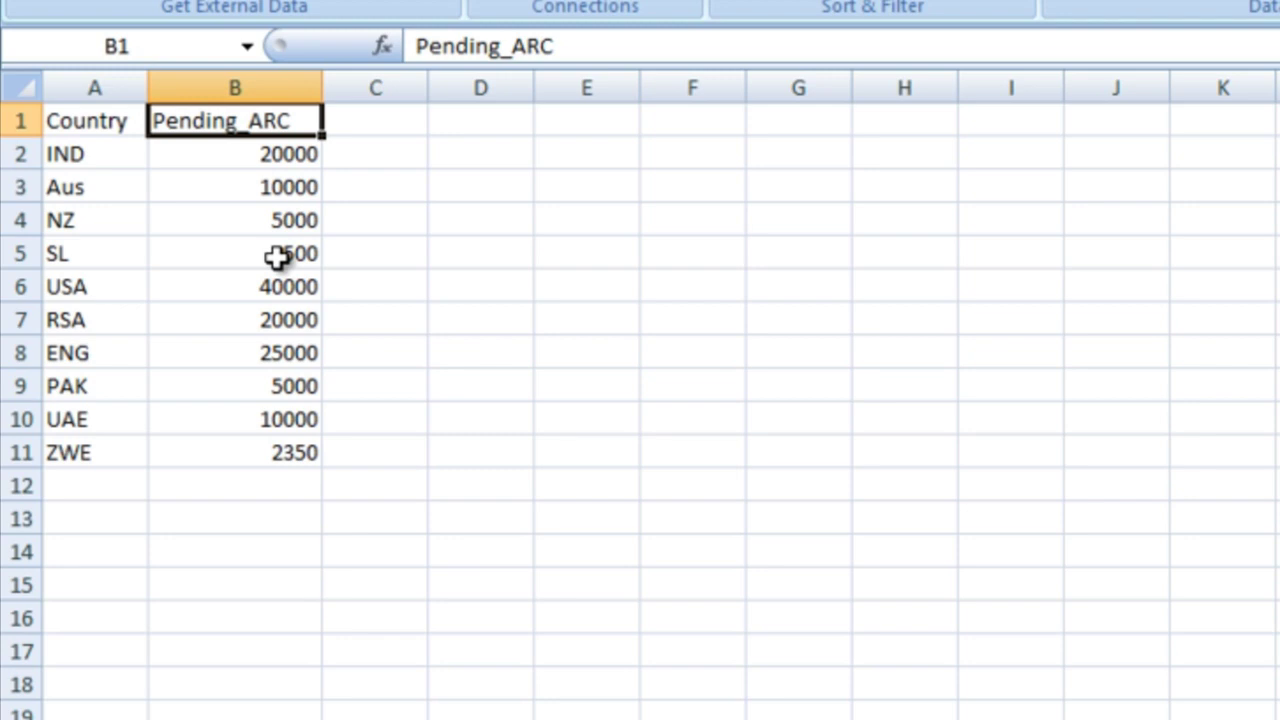
click(216, 717)
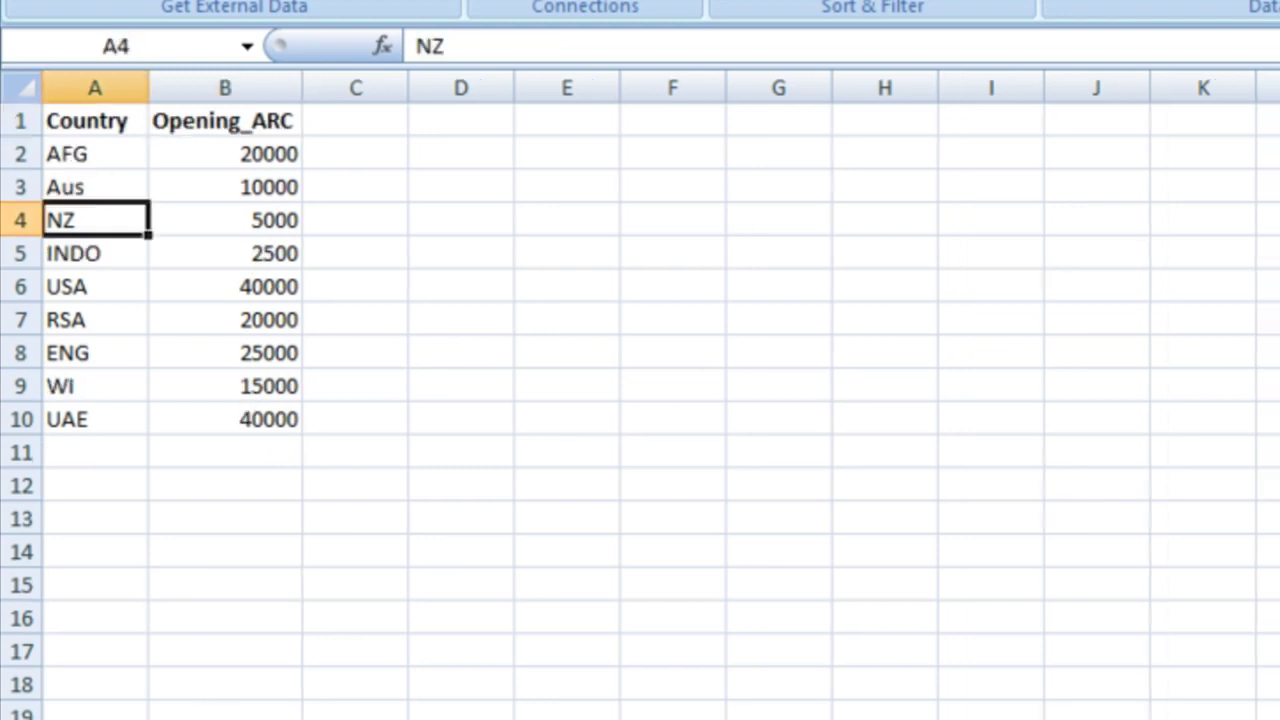
click(484, 355)
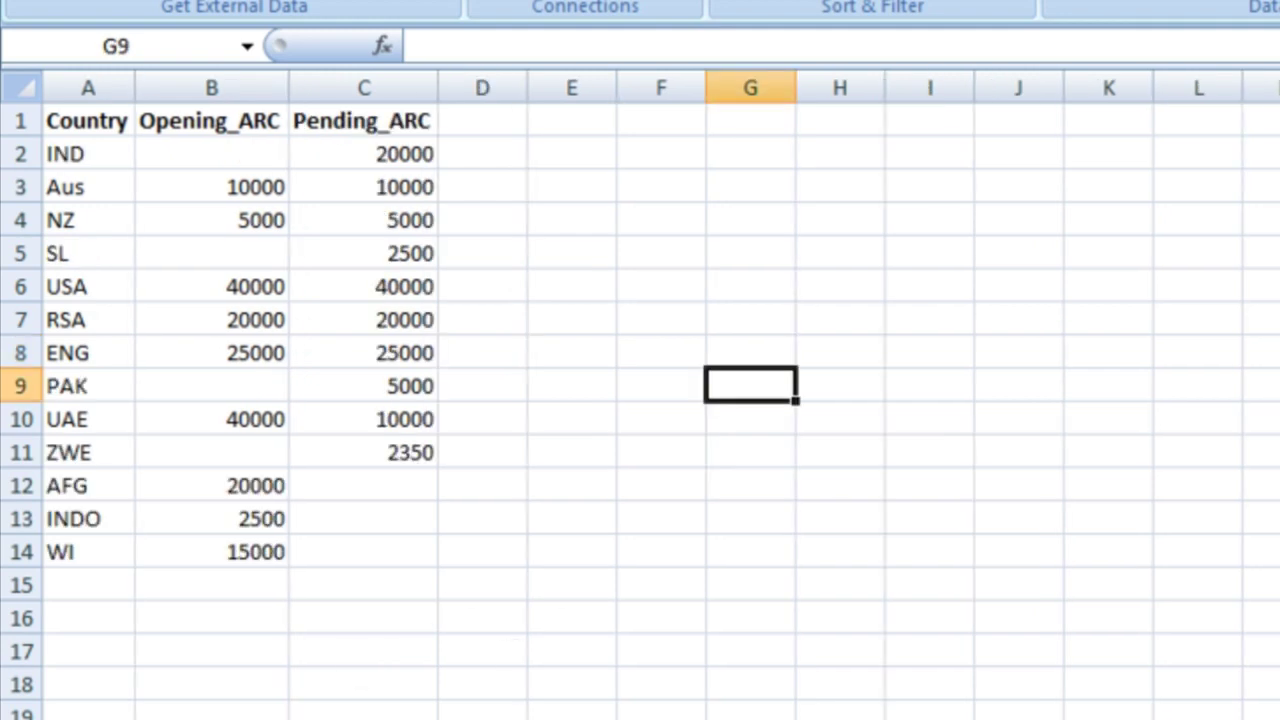
click(482, 717)
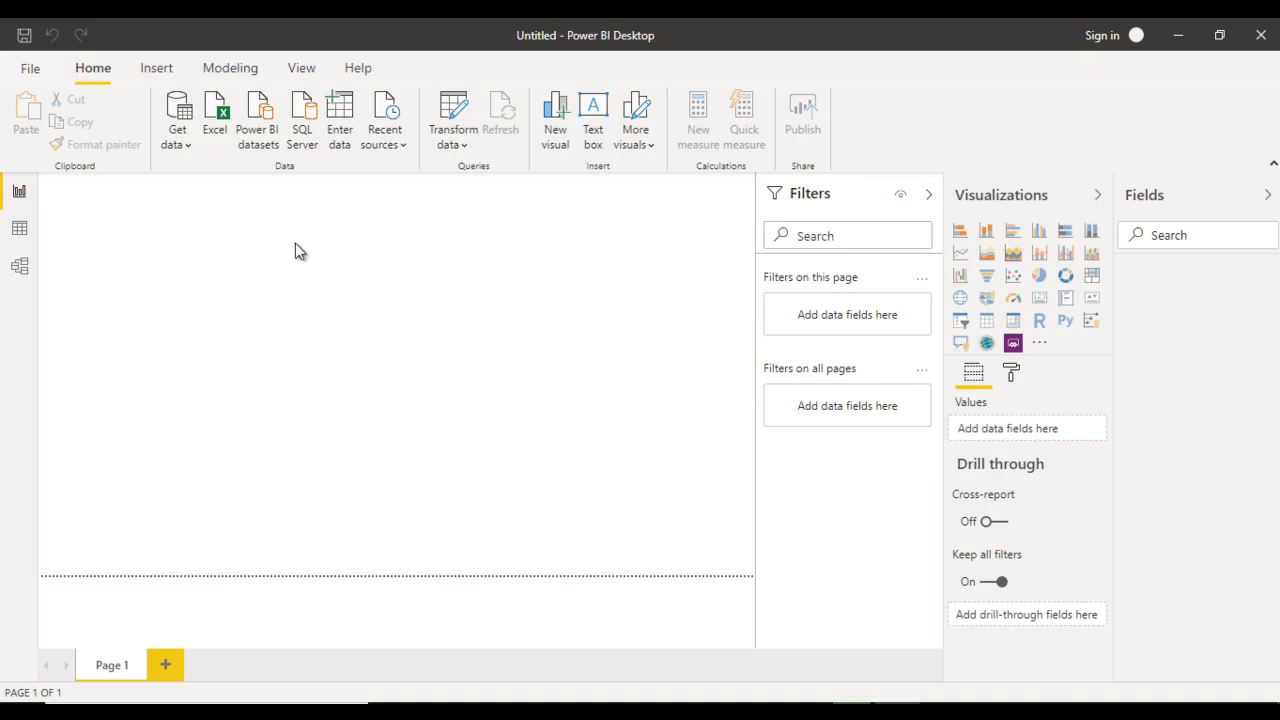
Step: In Power BI Desktop, import the T1 and T2 sheets from the Excel file Table 1.xlsx and load them
click(222, 135)
click(245, 152)
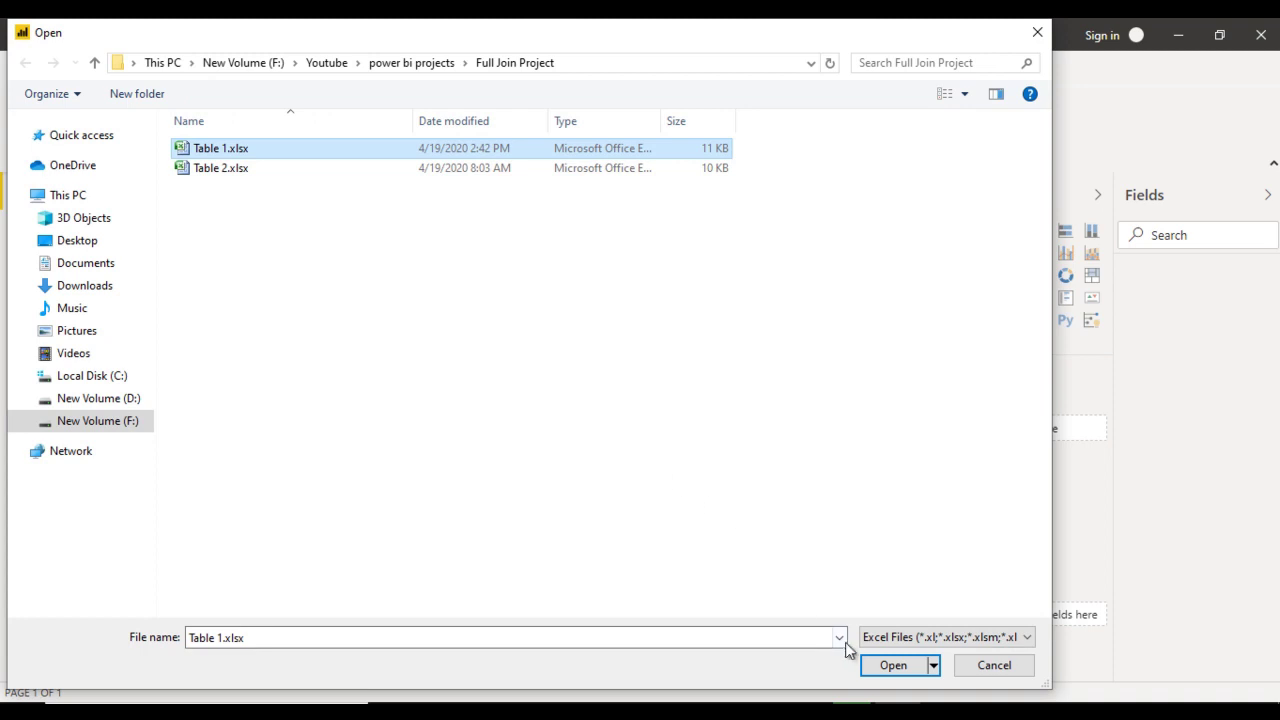
click(892, 667)
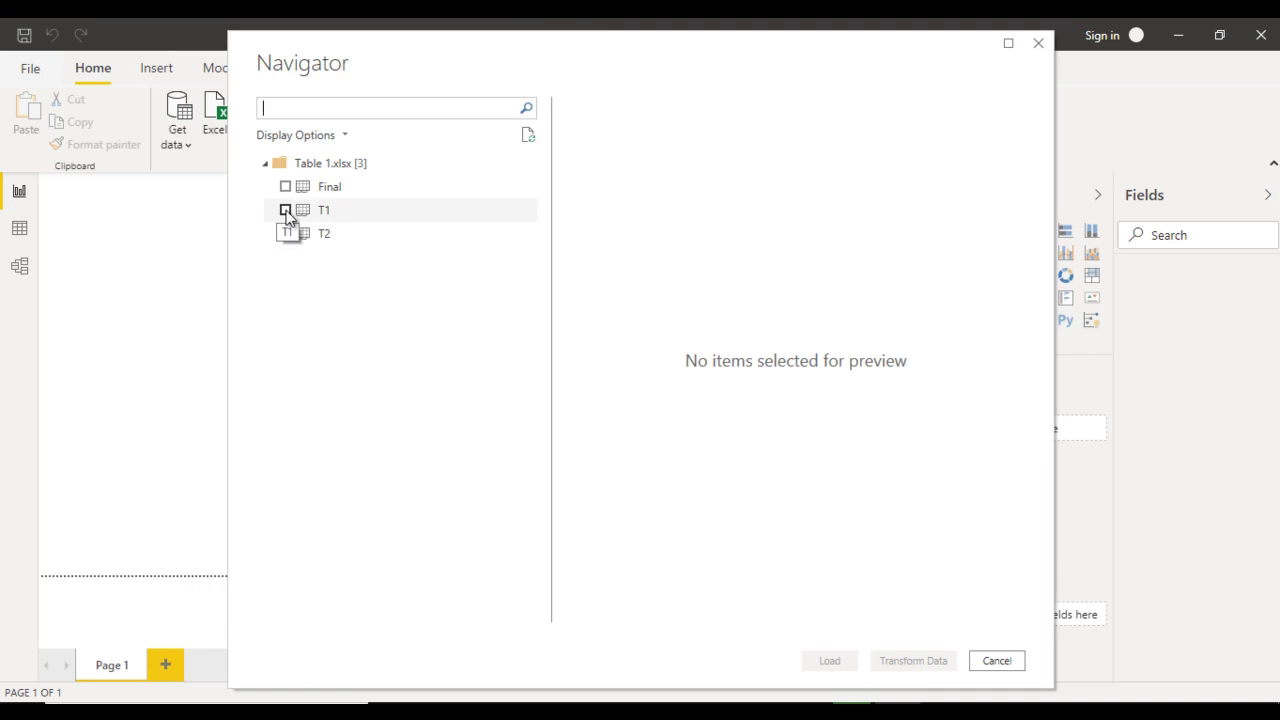
click(286, 212)
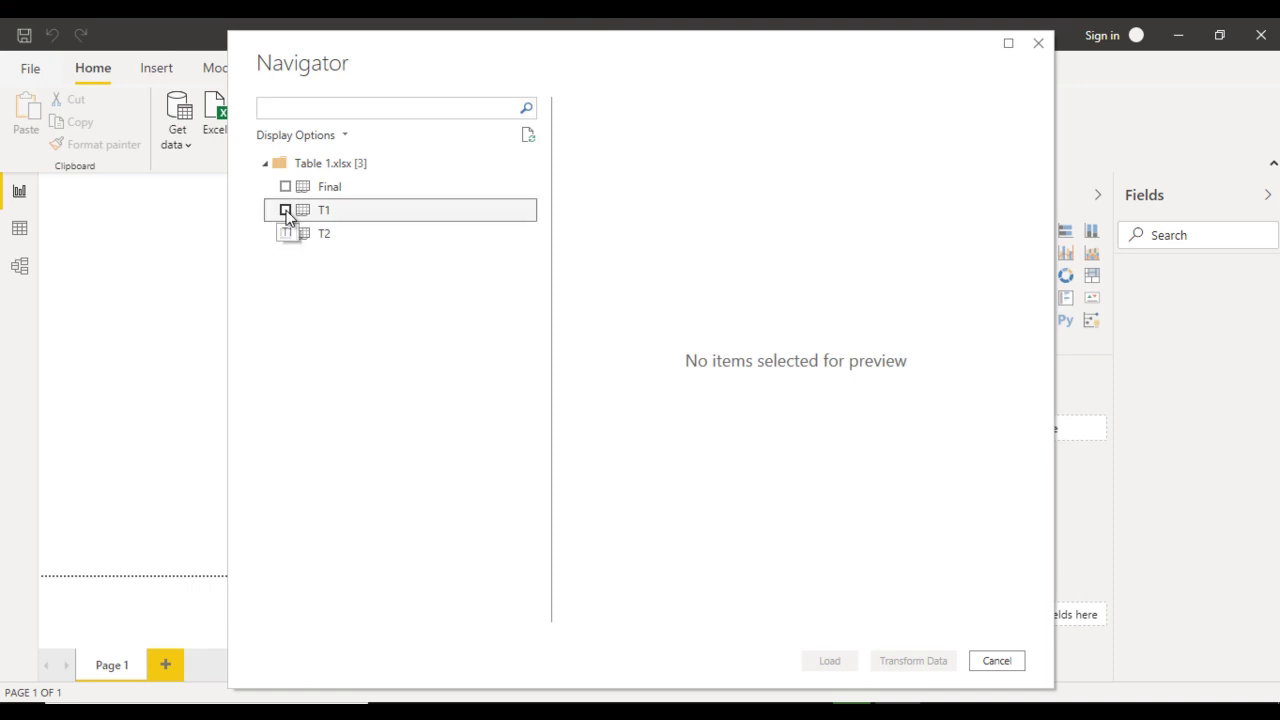
click(286, 234)
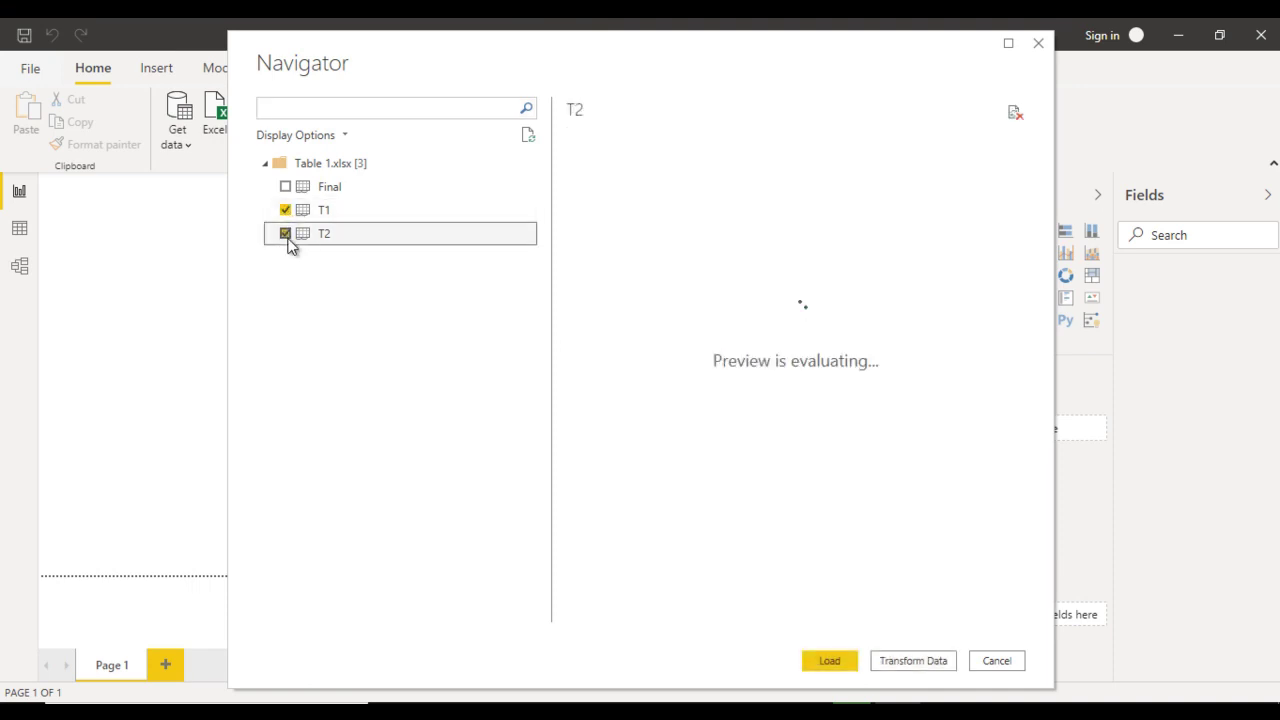
click(845, 658)
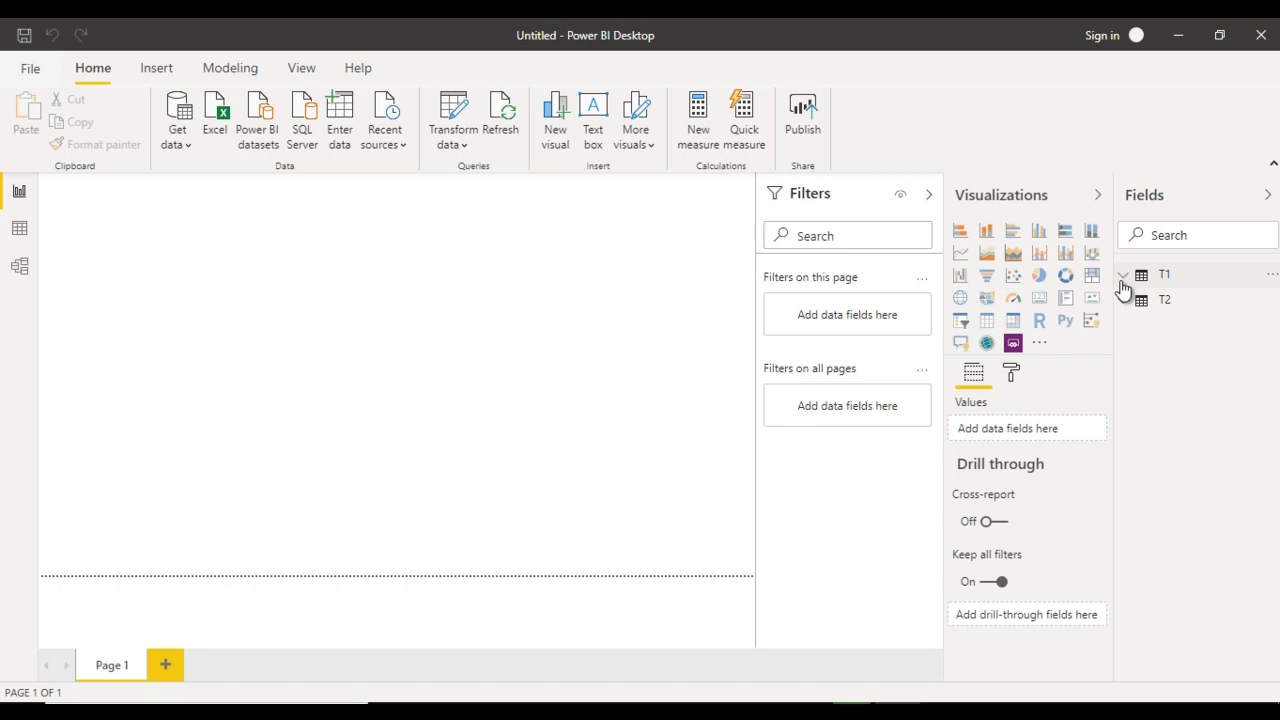
Step: Add a table visual to the report page and enlarge it to fill most of the page's width below an empty strip
click(987, 330)
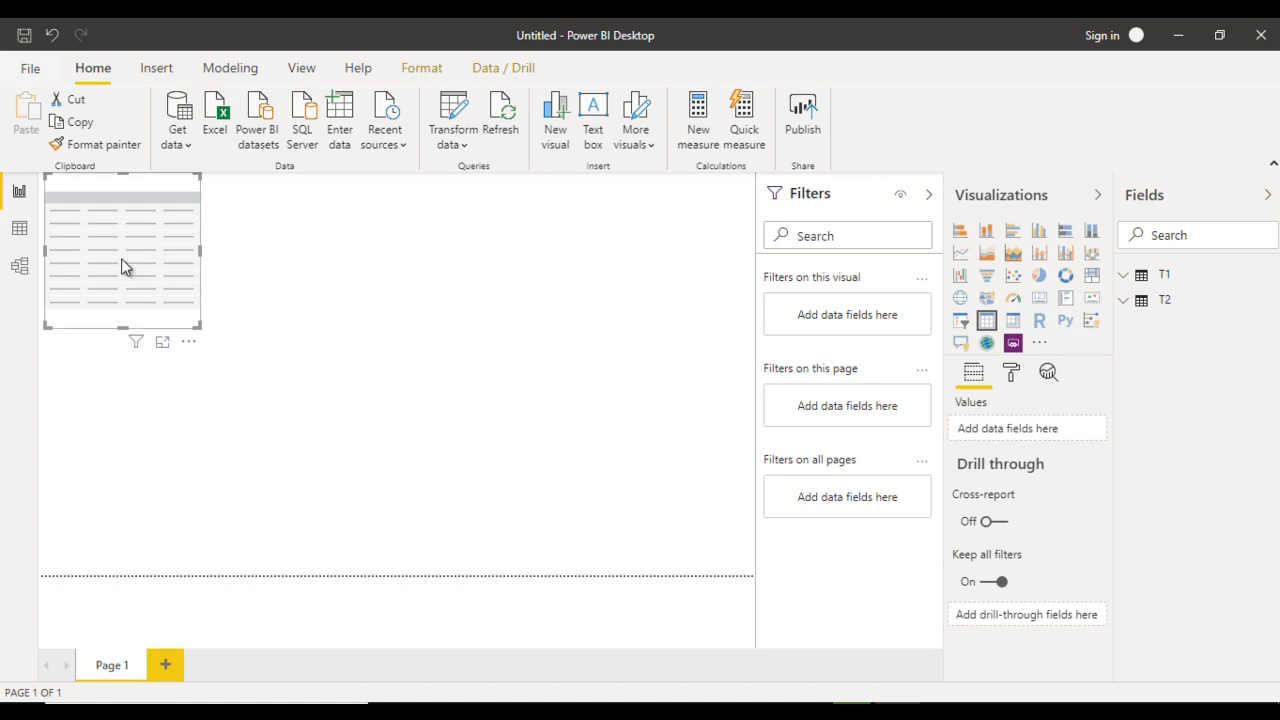
drag(62, 251, 58, 437)
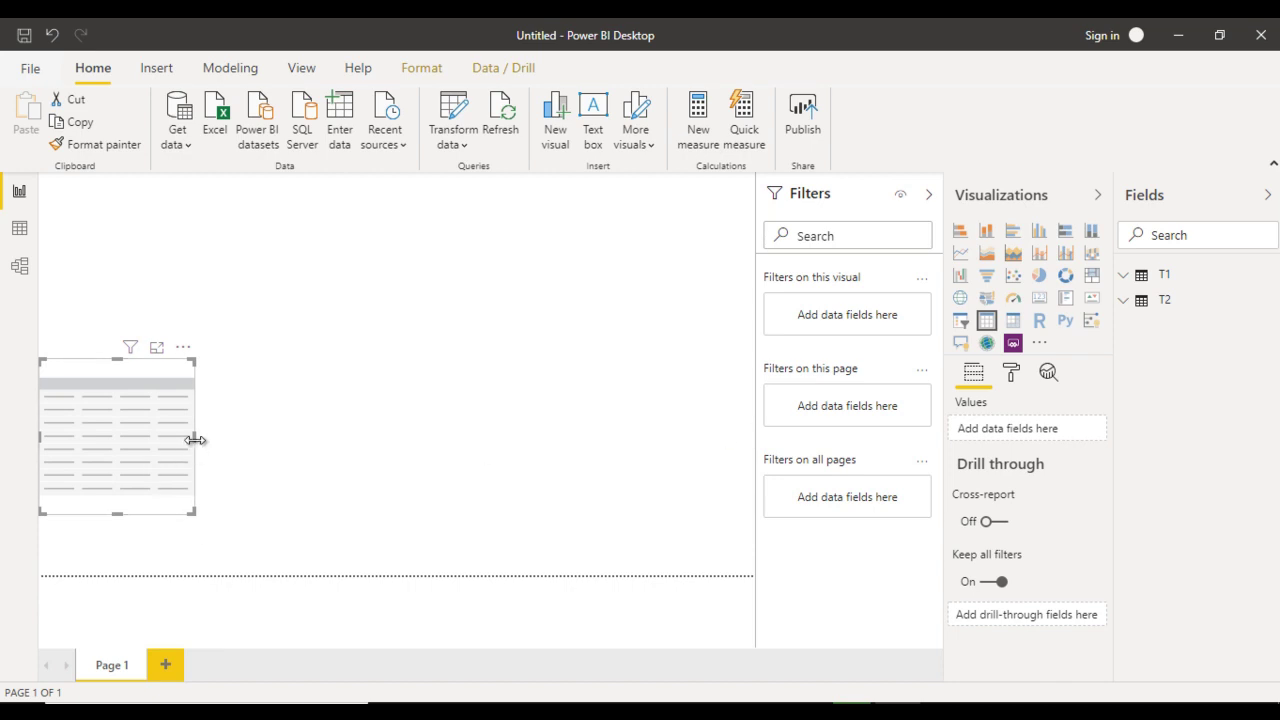
drag(195, 436, 701, 444)
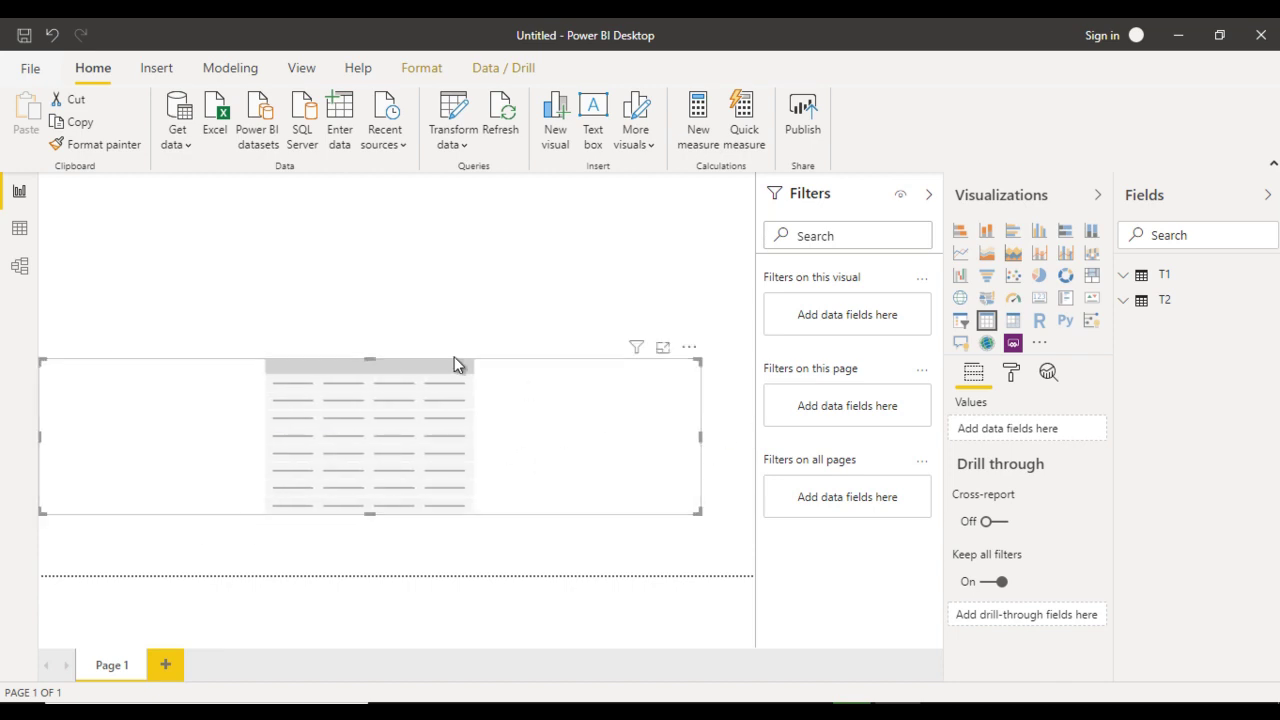
drag(371, 357, 410, 213)
drag(412, 292, 413, 371)
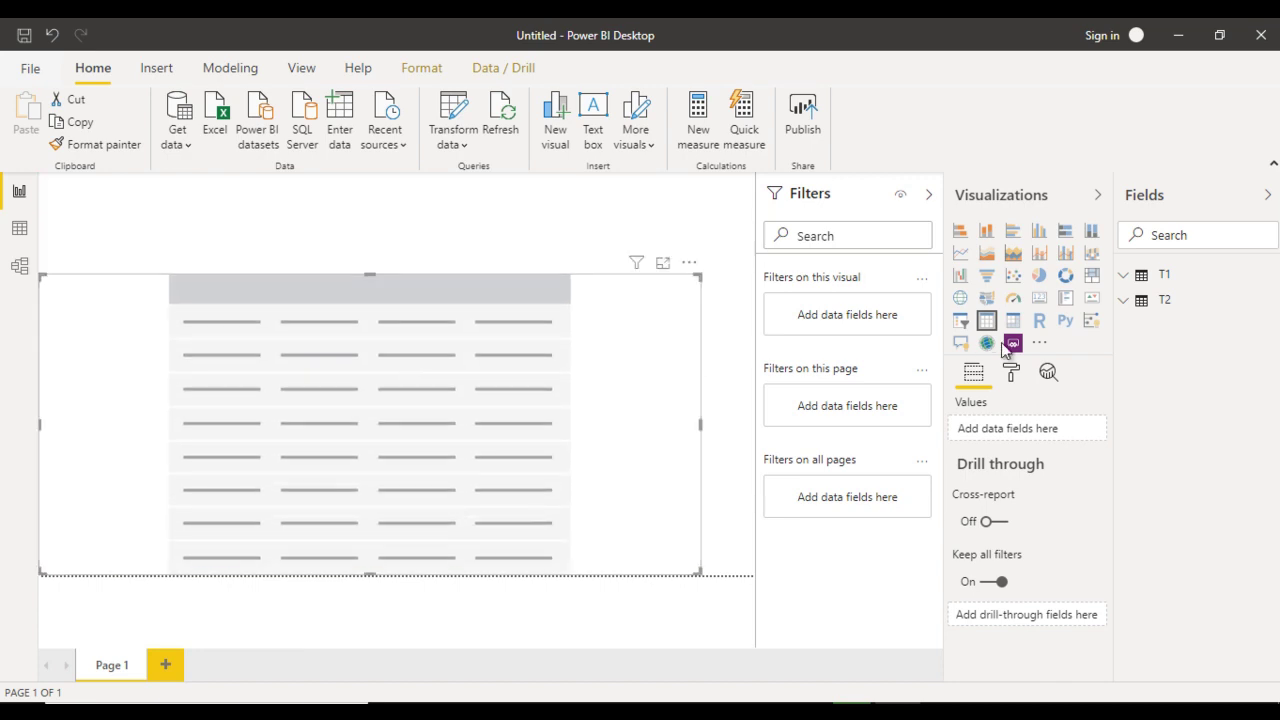
Step: Fill the table visual with Country from T1, Opening_ARC from T2 and Pending_ARC from T1
click(1130, 279)
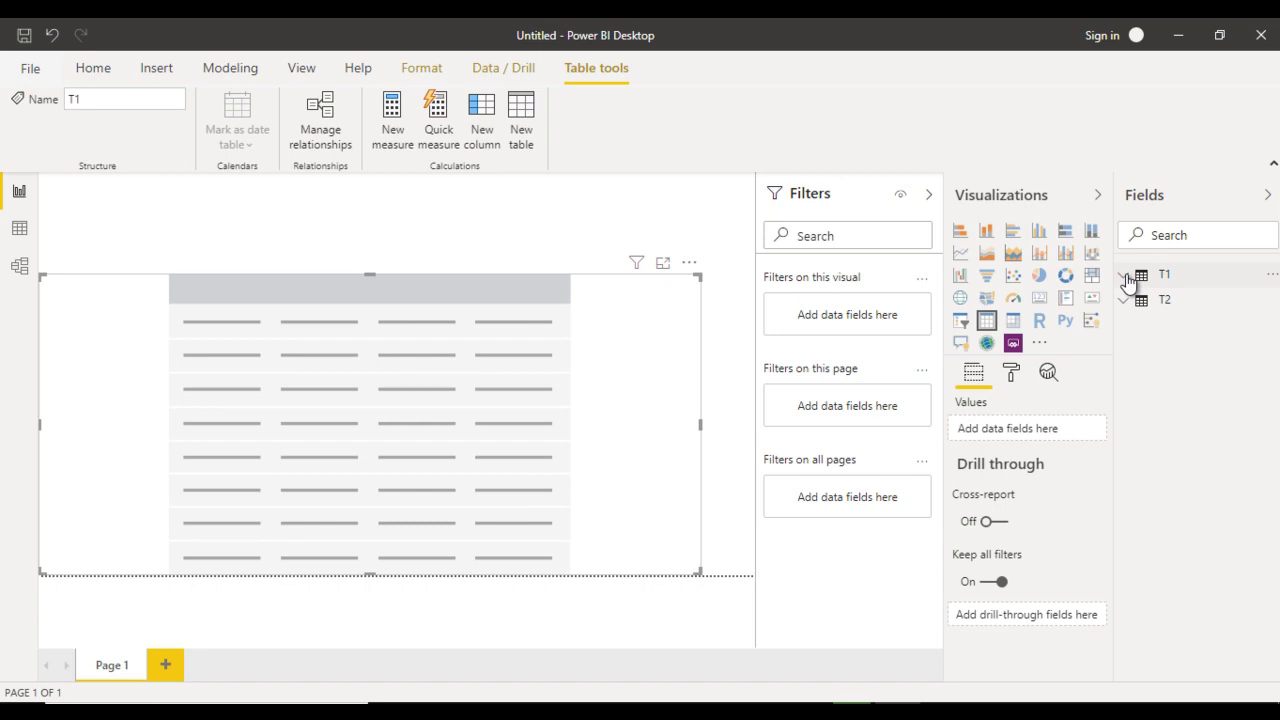
click(1128, 280)
drag(1208, 312, 1037, 430)
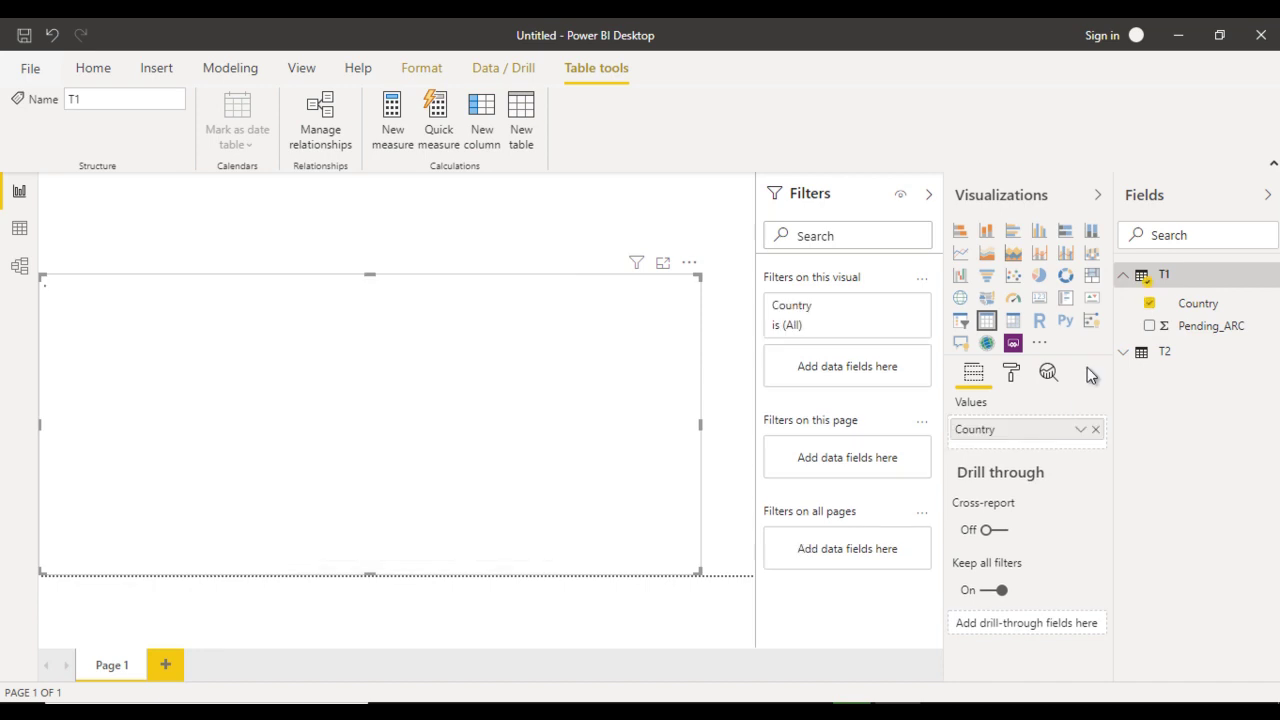
click(1126, 353)
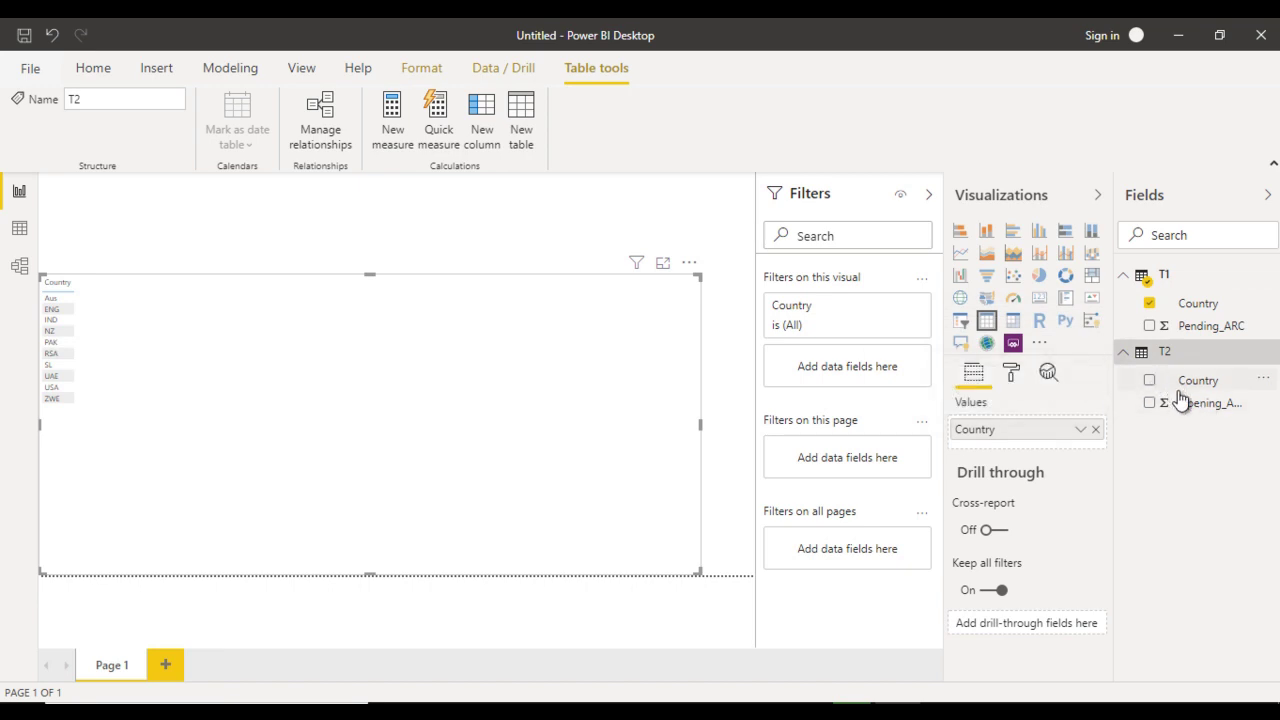
drag(1200, 405, 1021, 446)
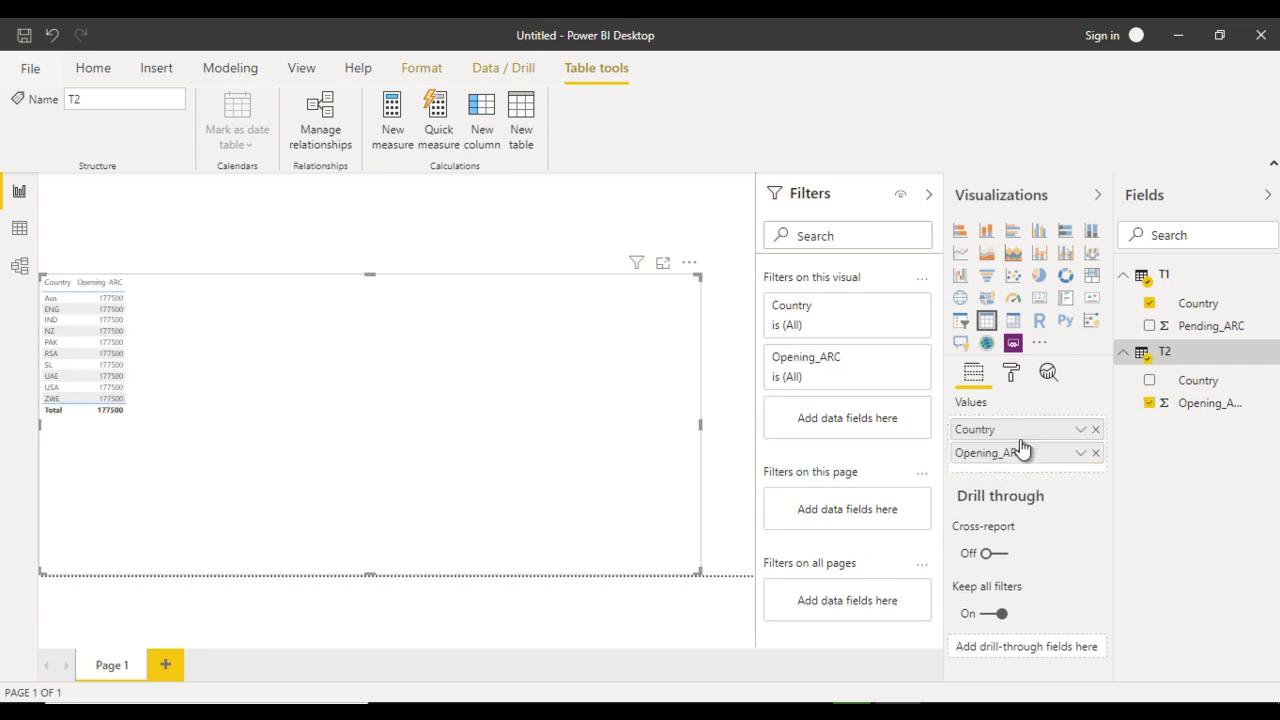
drag(1225, 330, 1053, 467)
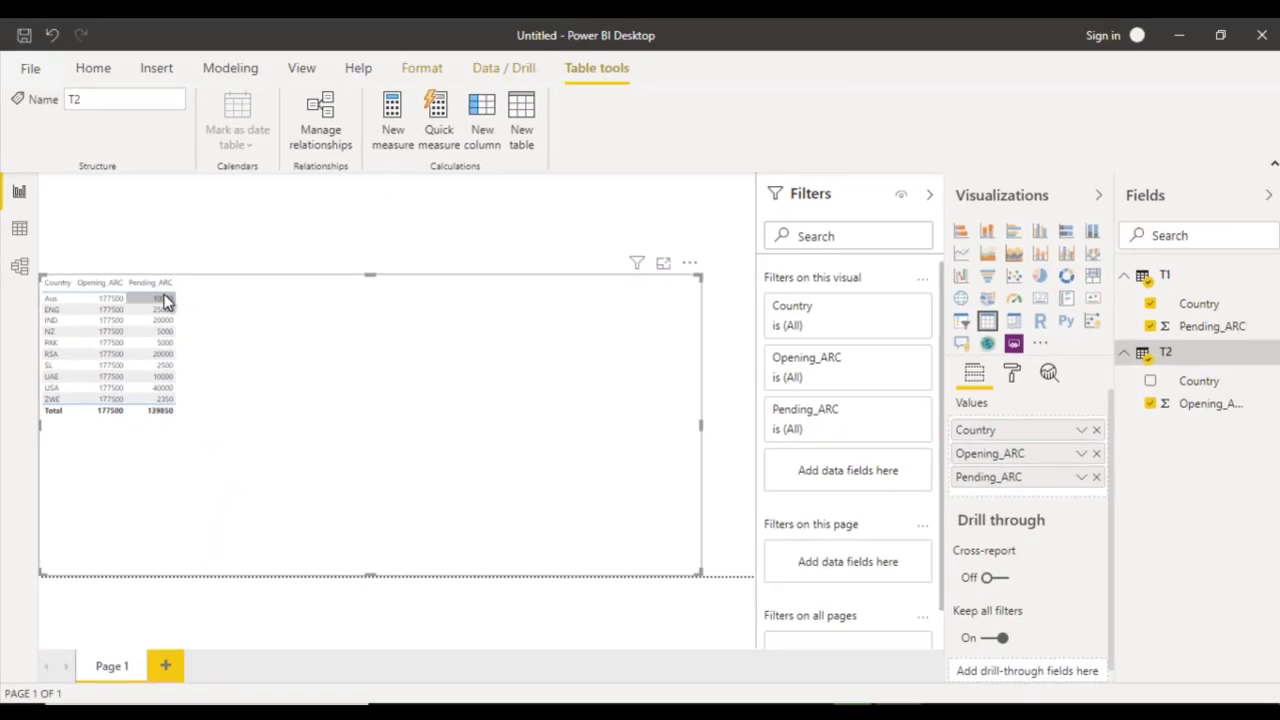
Step: Set Opening_ARC and Pending_ARC to Don't summarize, and remove Opening_ARC from the table visual
click(1082, 453)
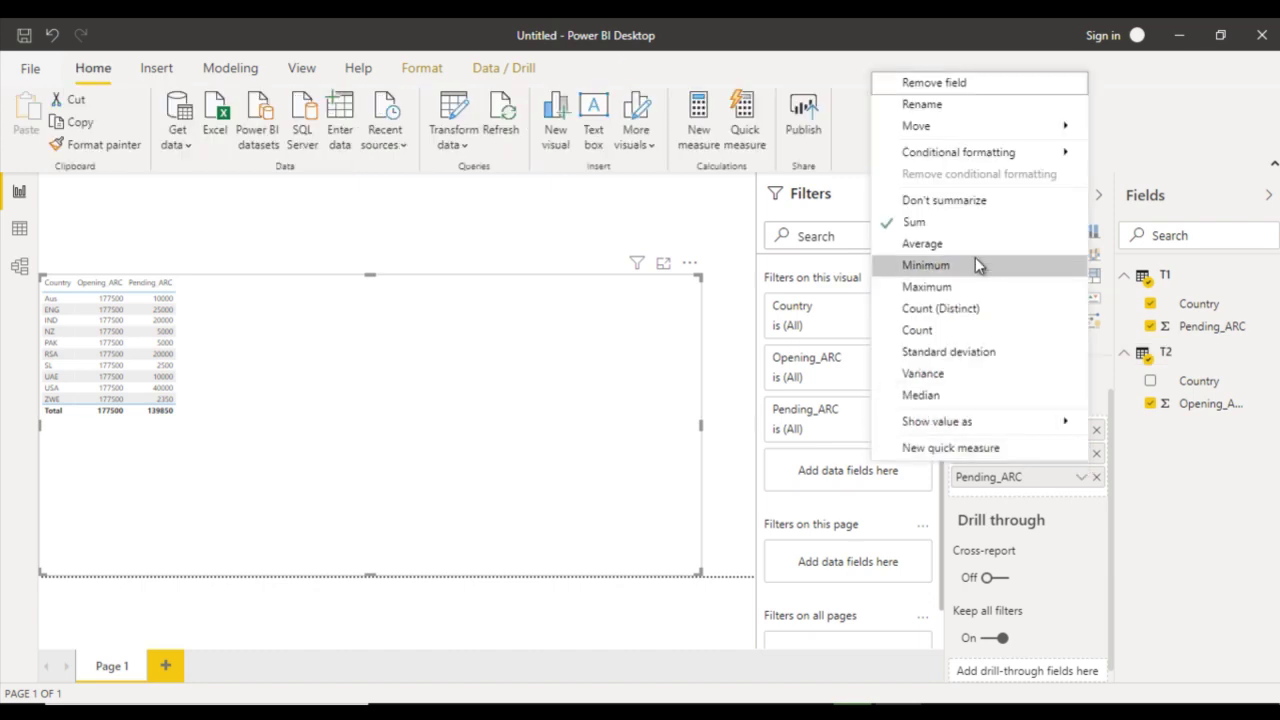
click(944, 200)
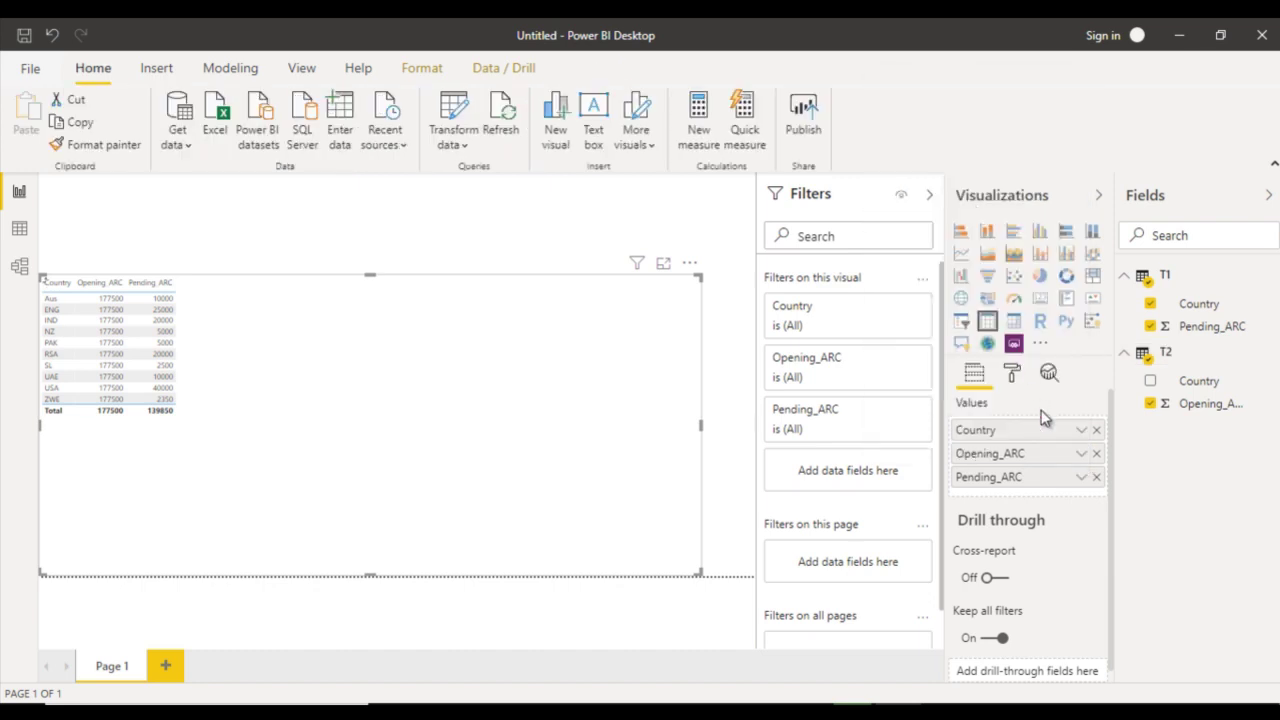
click(1082, 477)
click(1158, 226)
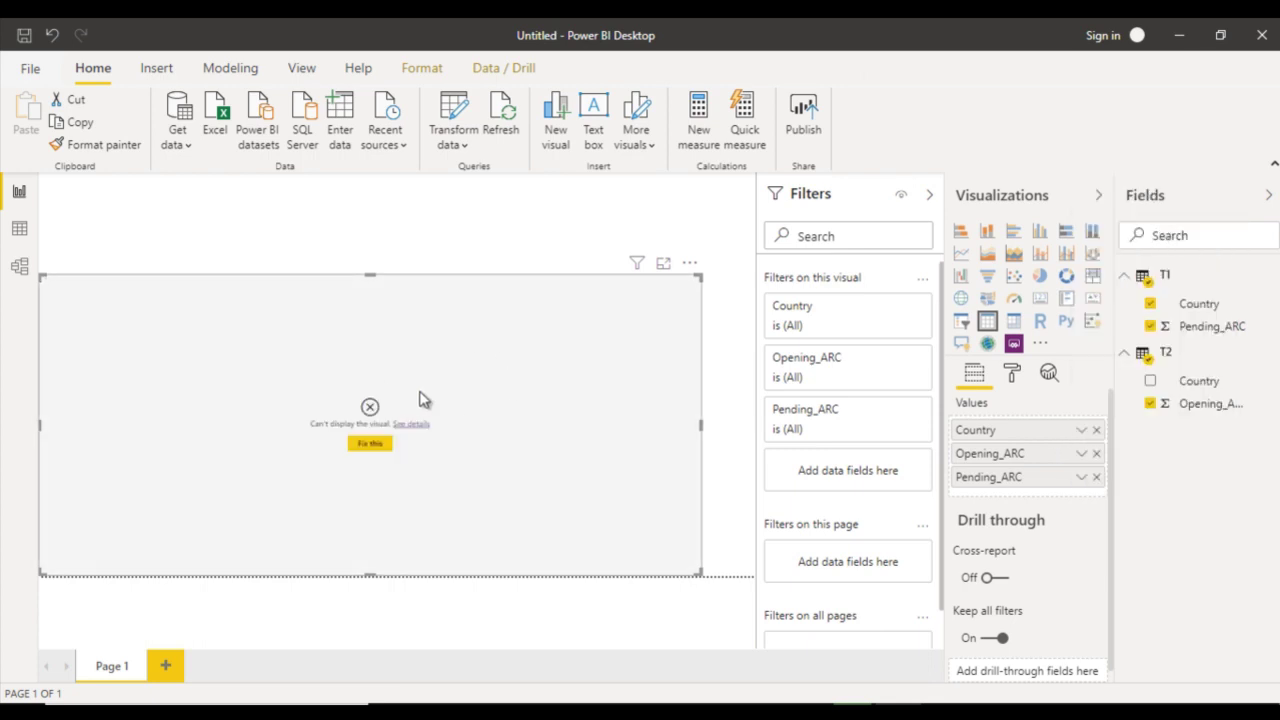
click(1095, 455)
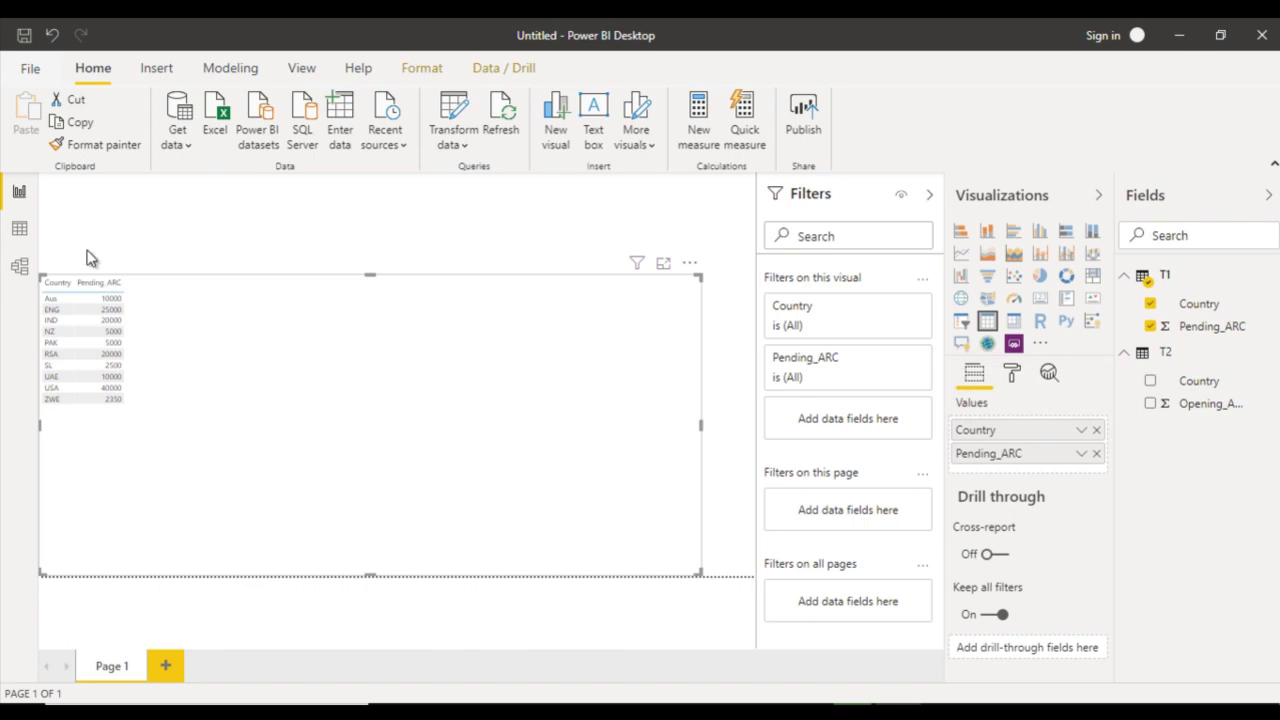
Step: Create a relationship in the data model between Country in T1 and Country in T2
click(19, 266)
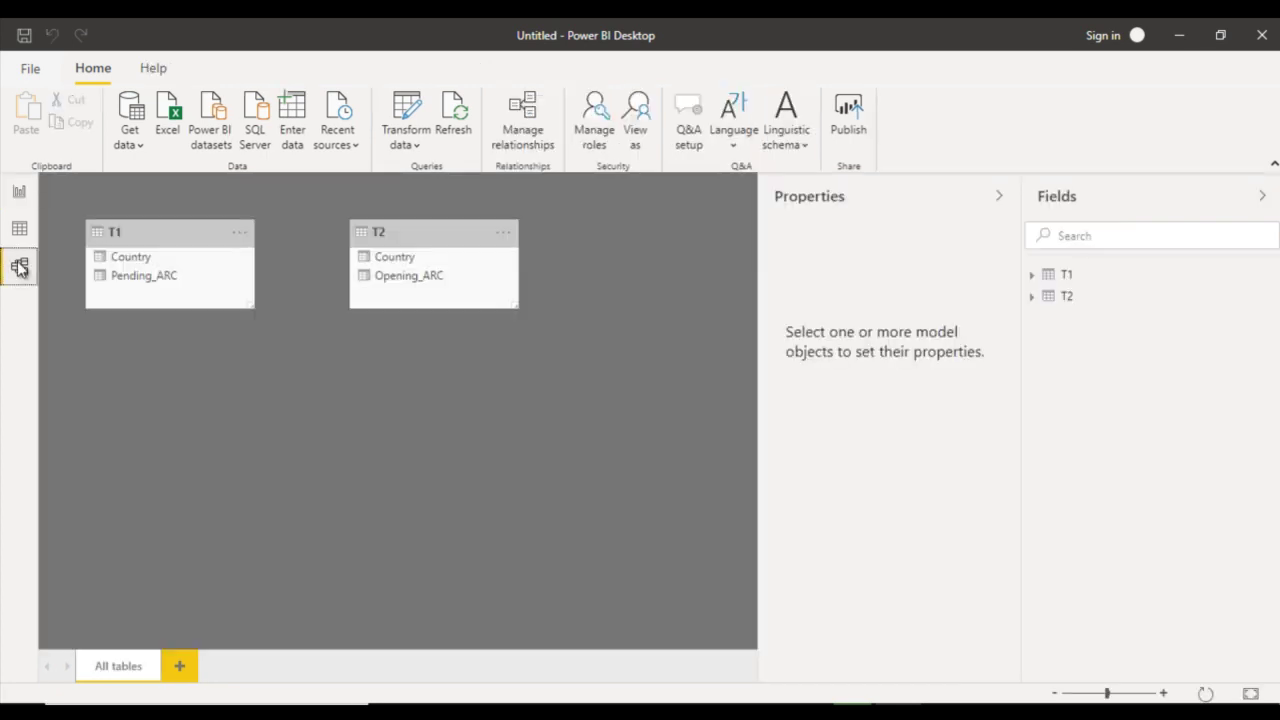
click(198, 260)
drag(165, 266, 437, 268)
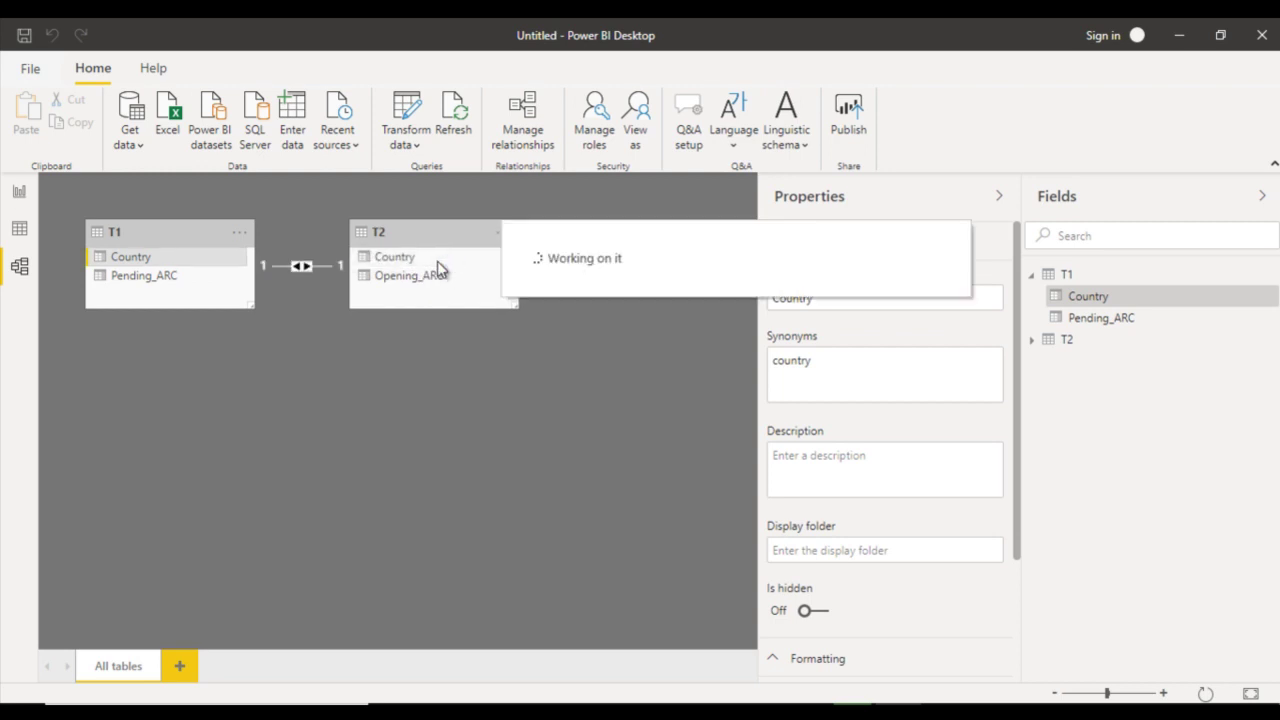
Step: Add Opening_ARC from T2 between Country and Pending_ARC in the report's table visual and set it to Don't summarize
click(20, 192)
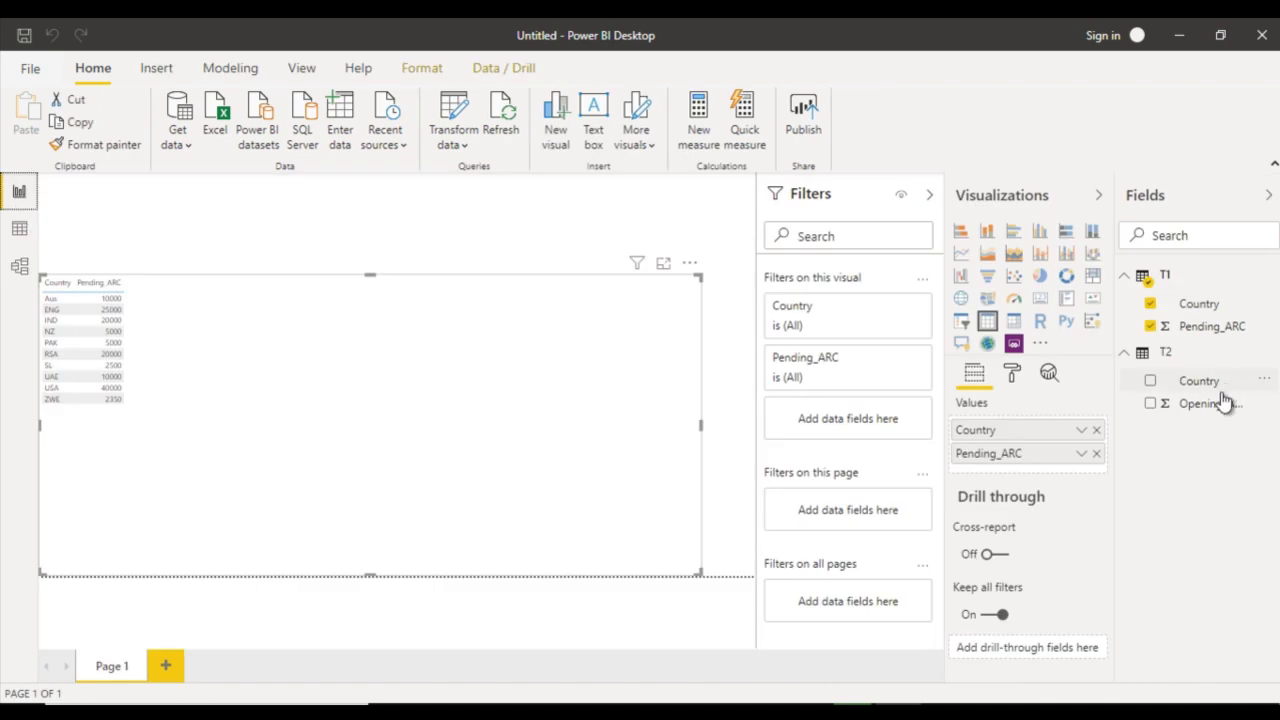
drag(1210, 408, 1033, 445)
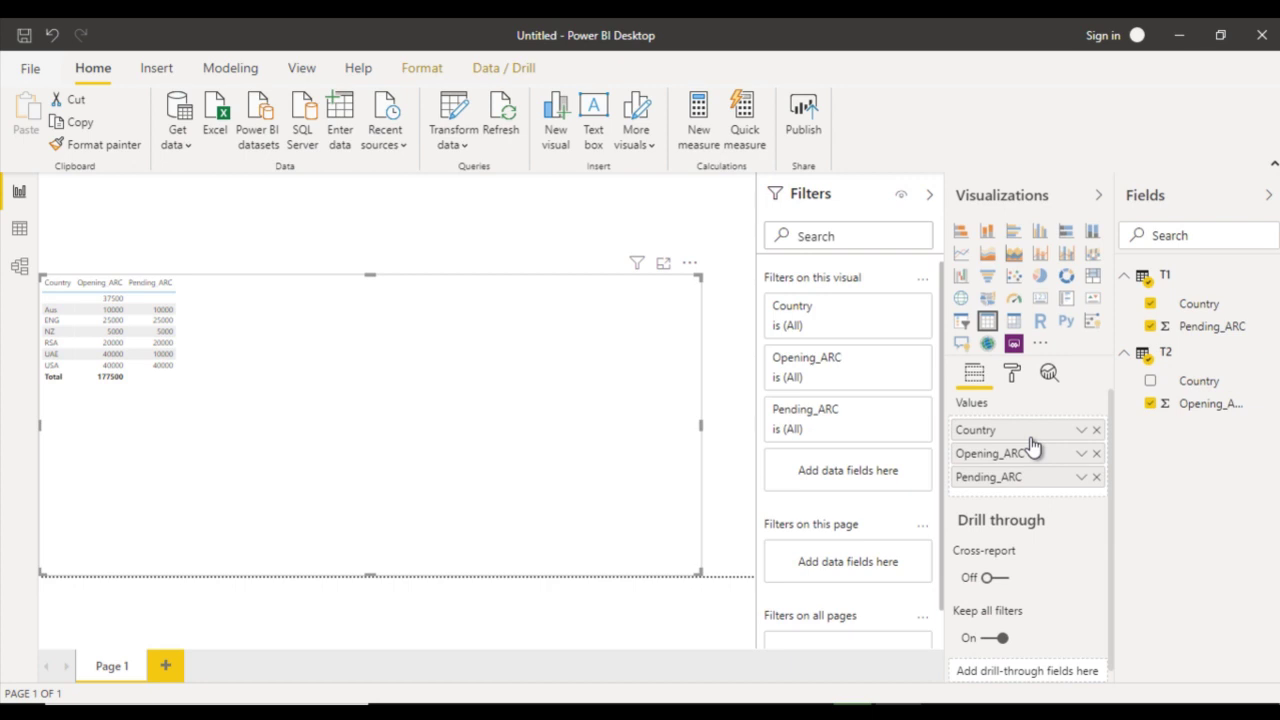
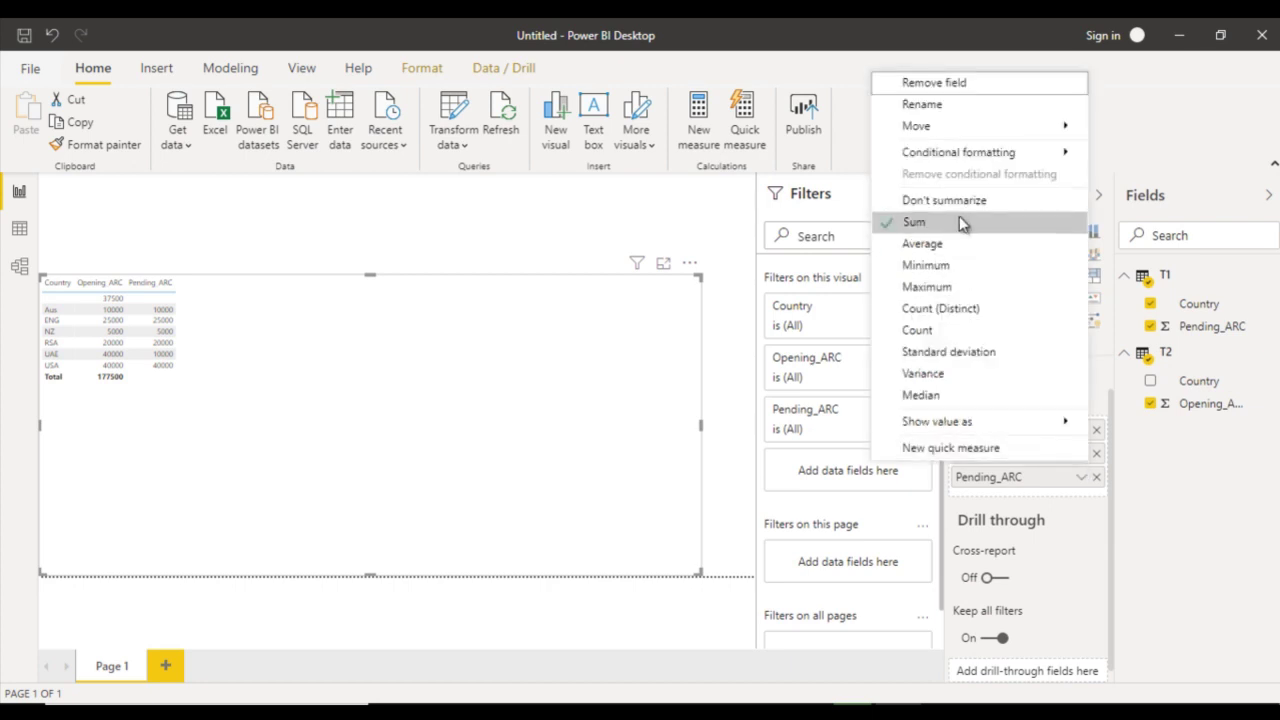
click(980, 203)
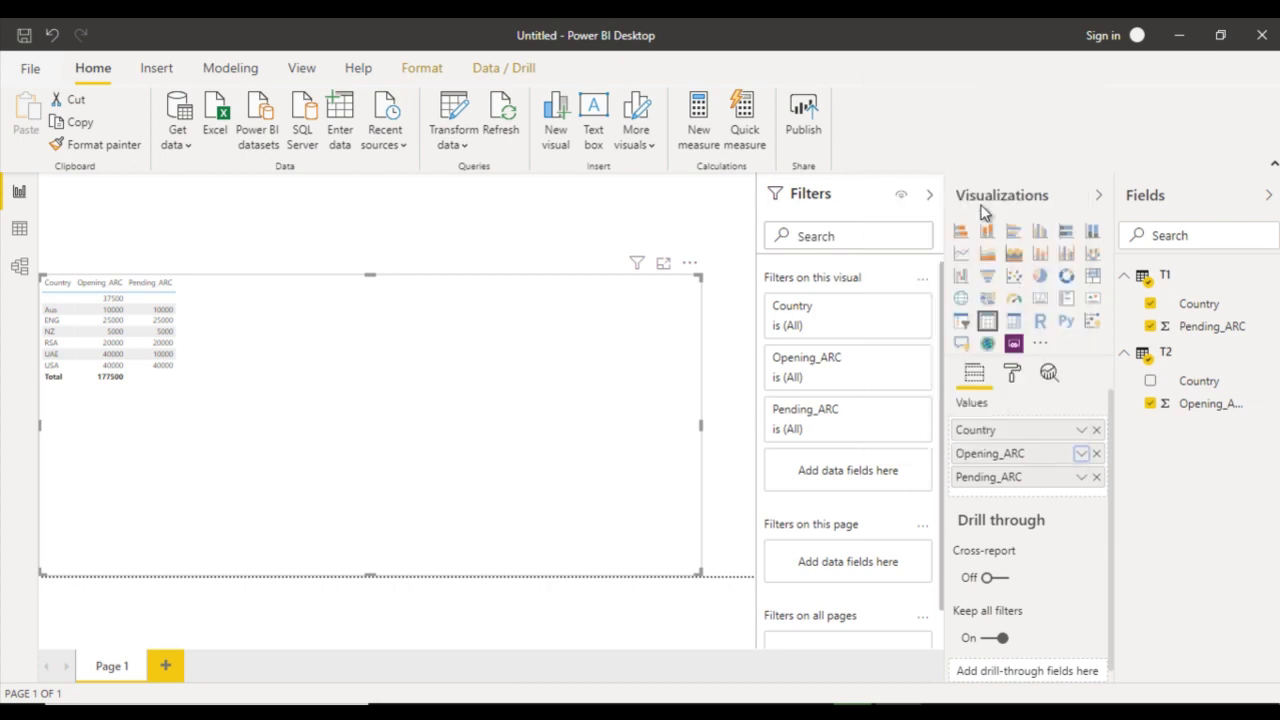
click(319, 233)
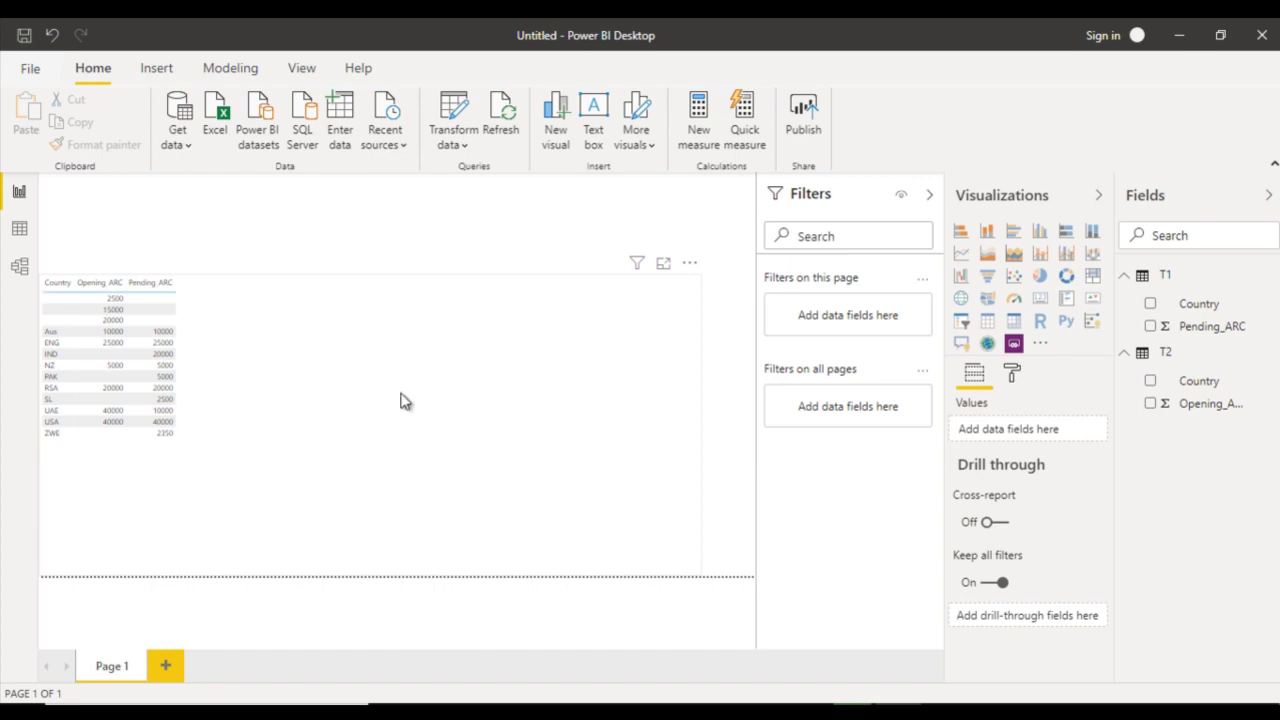
click(400, 401)
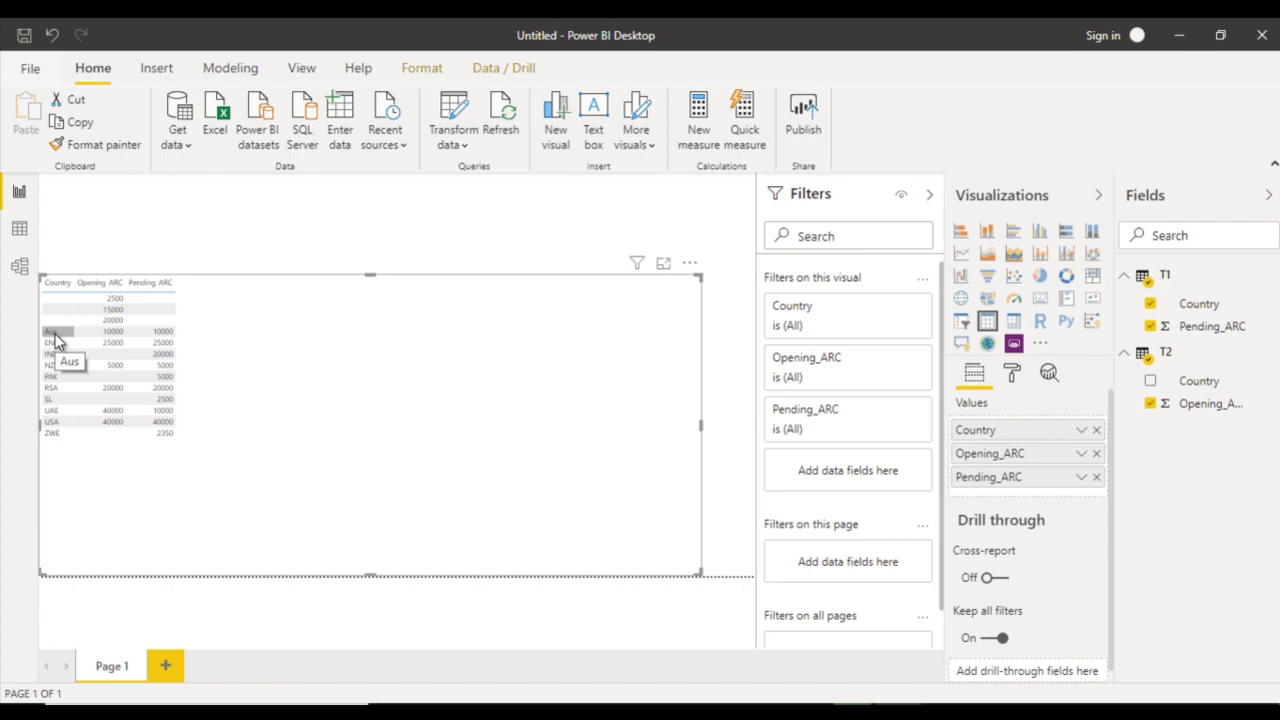
click(440, 240)
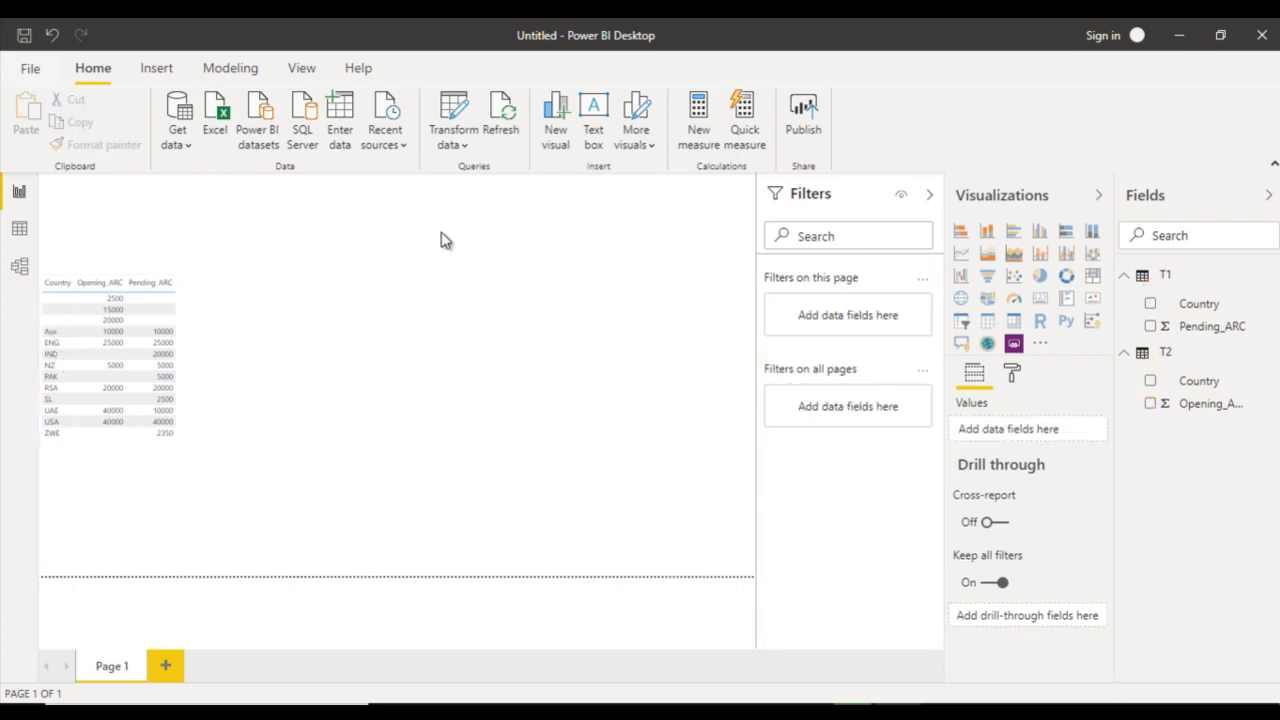
Step: Add a slicer on T1's Country field and shrink it to a small box above the table visual
click(962, 324)
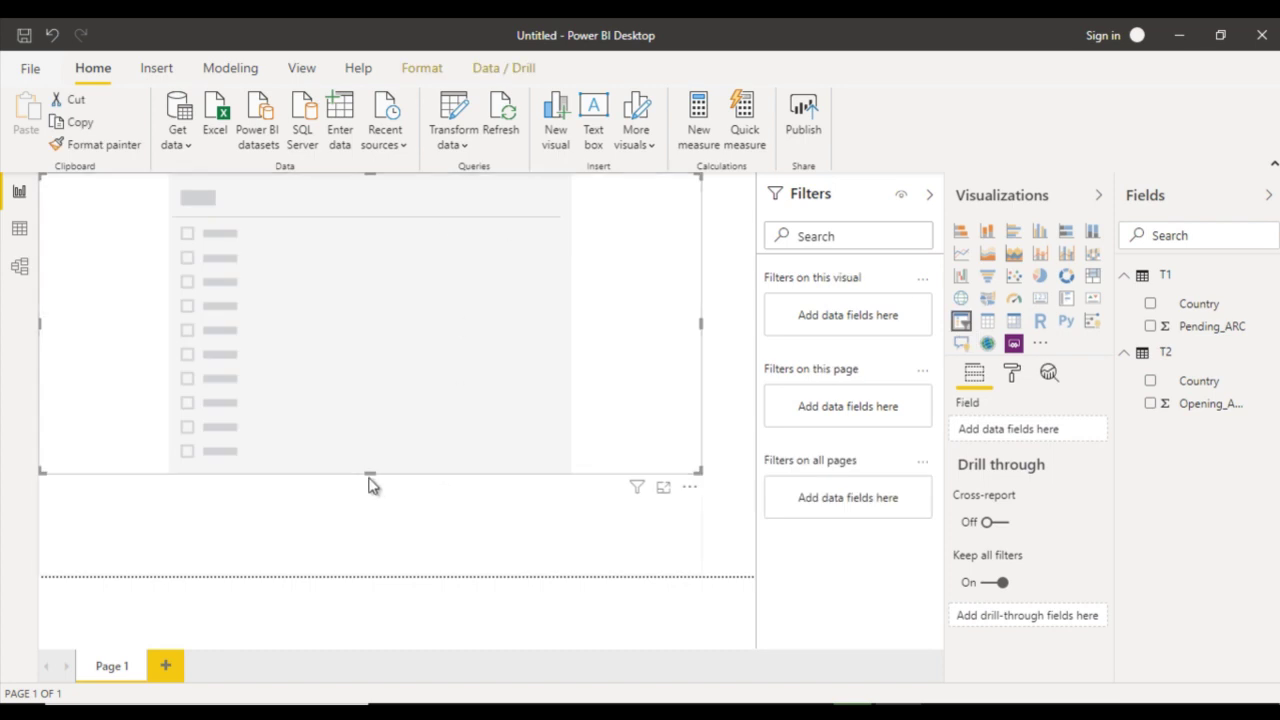
drag(368, 470, 389, 224)
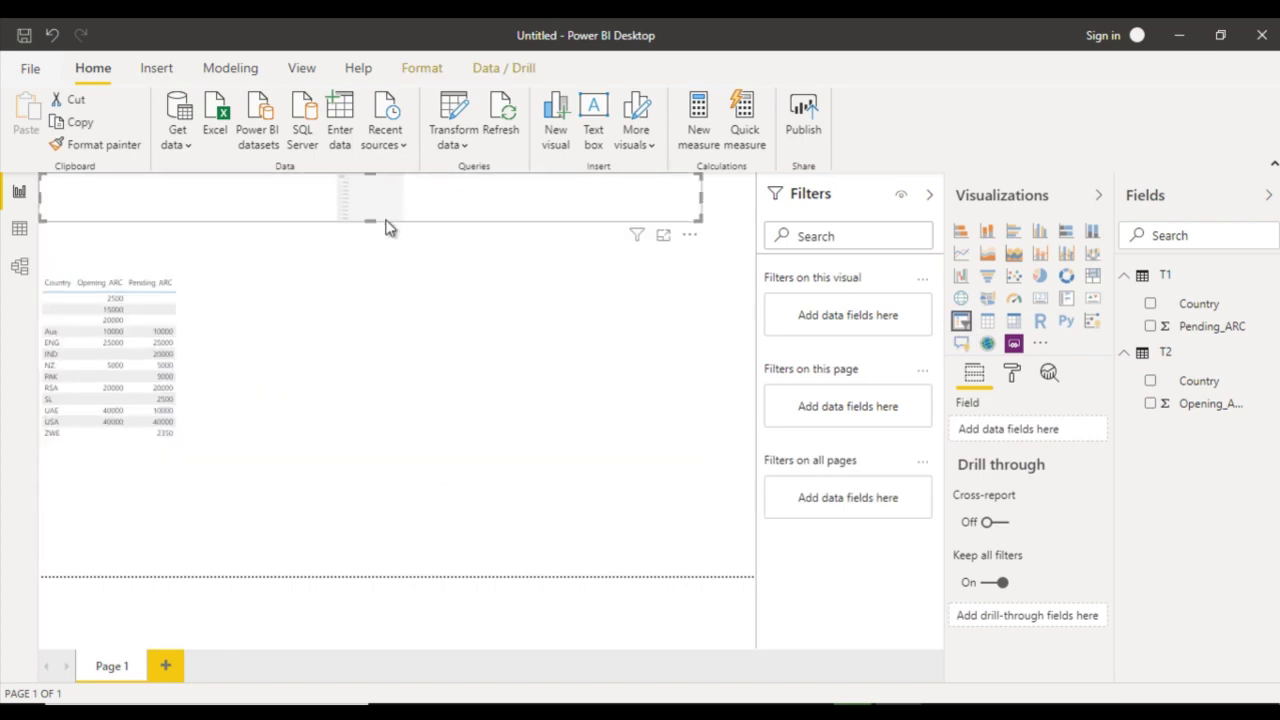
drag(688, 195, 293, 221)
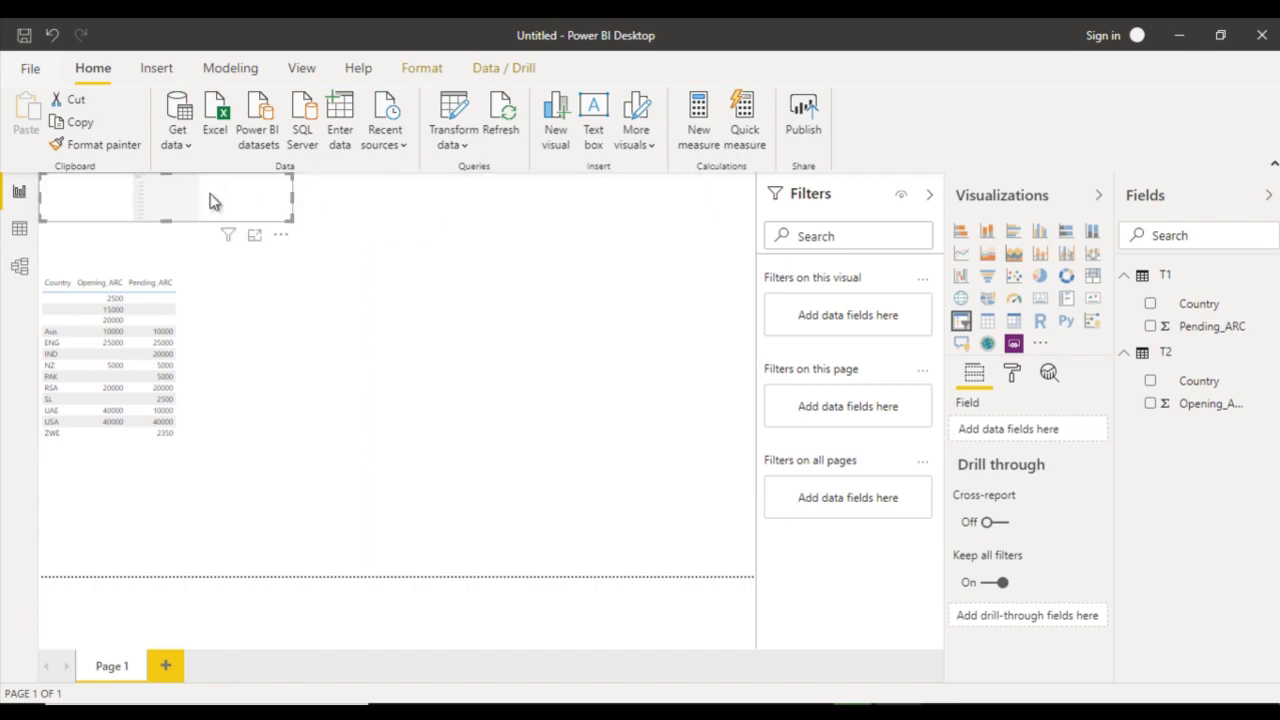
drag(1190, 306, 1027, 438)
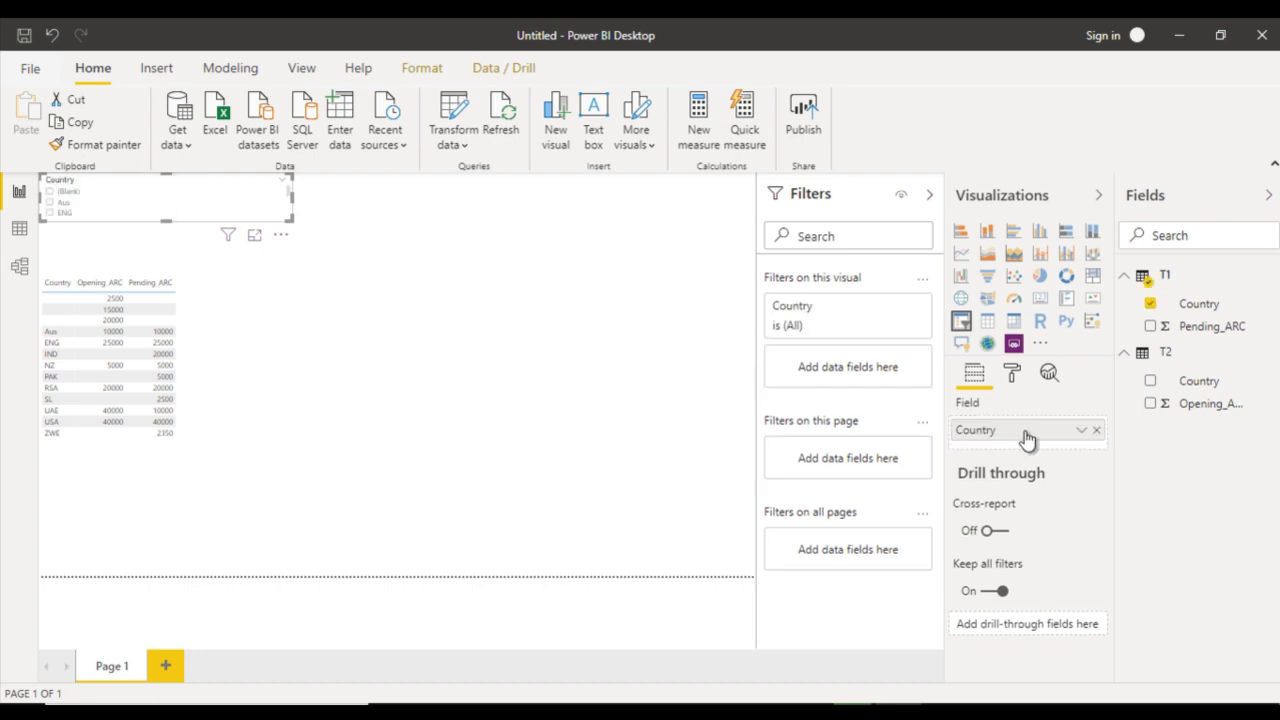
Step: Switch the Country slicer to a dropdown and increase the text size of its items
click(284, 185)
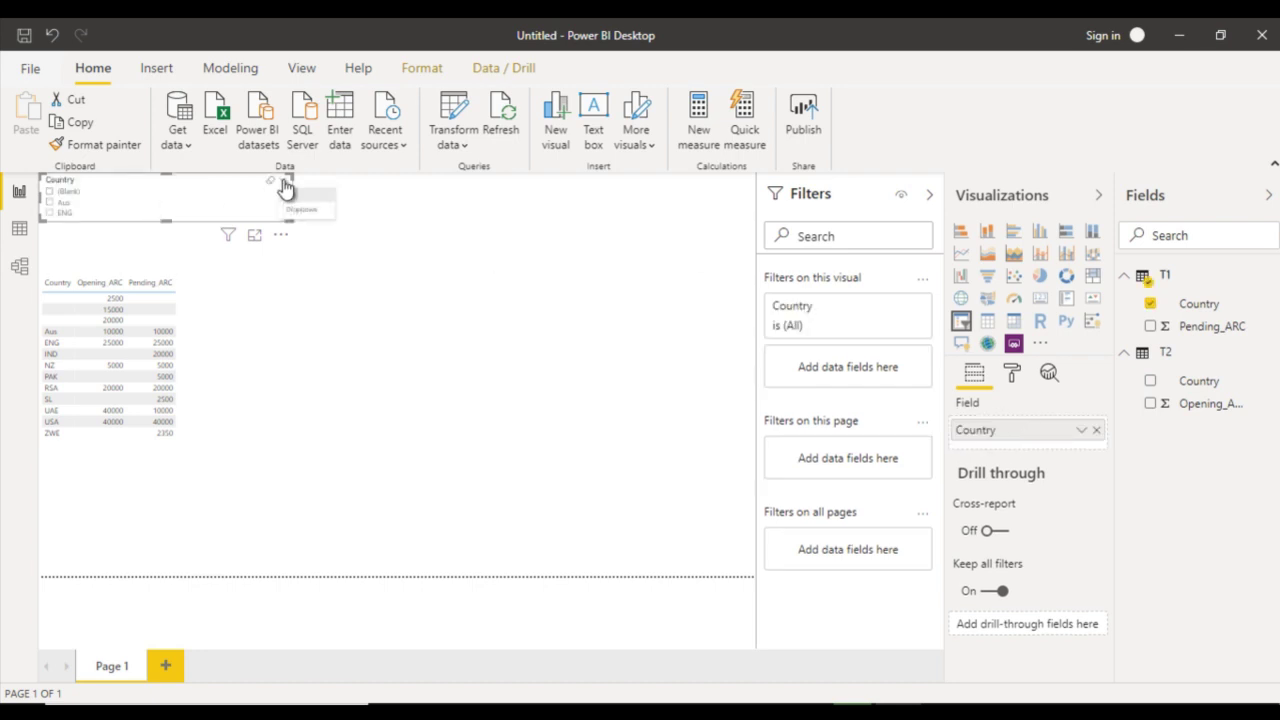
click(314, 216)
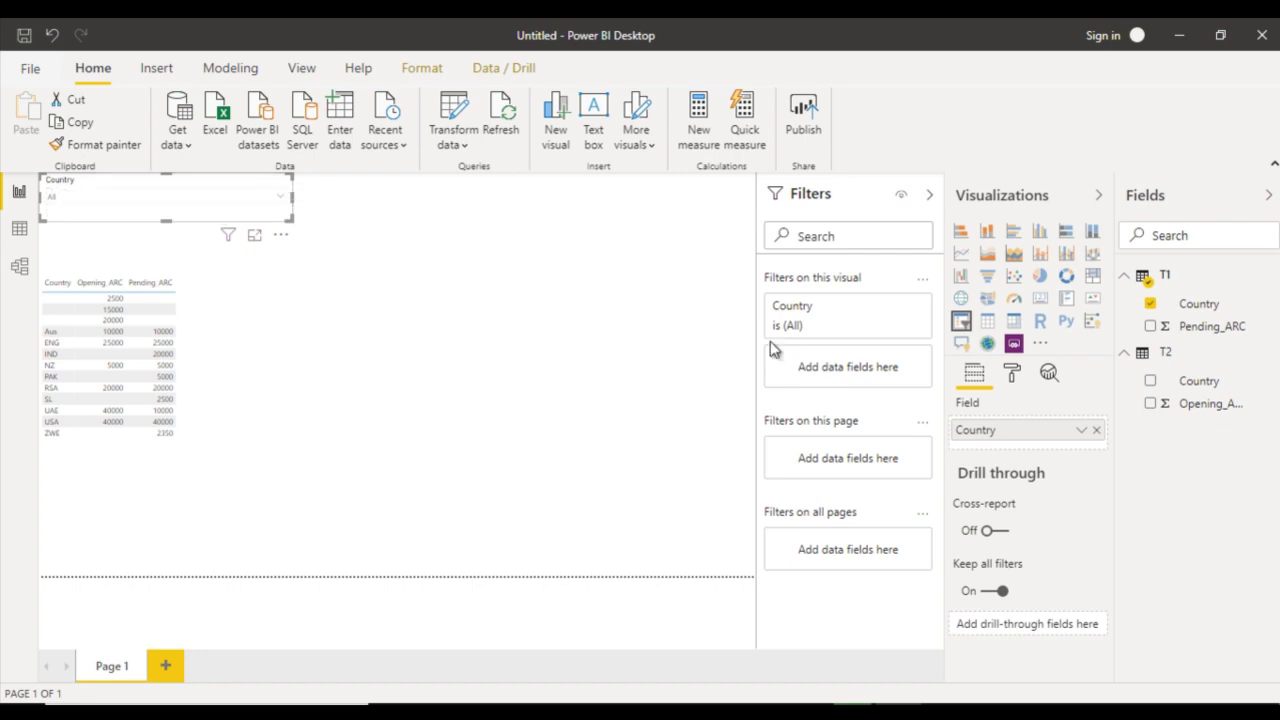
click(1012, 377)
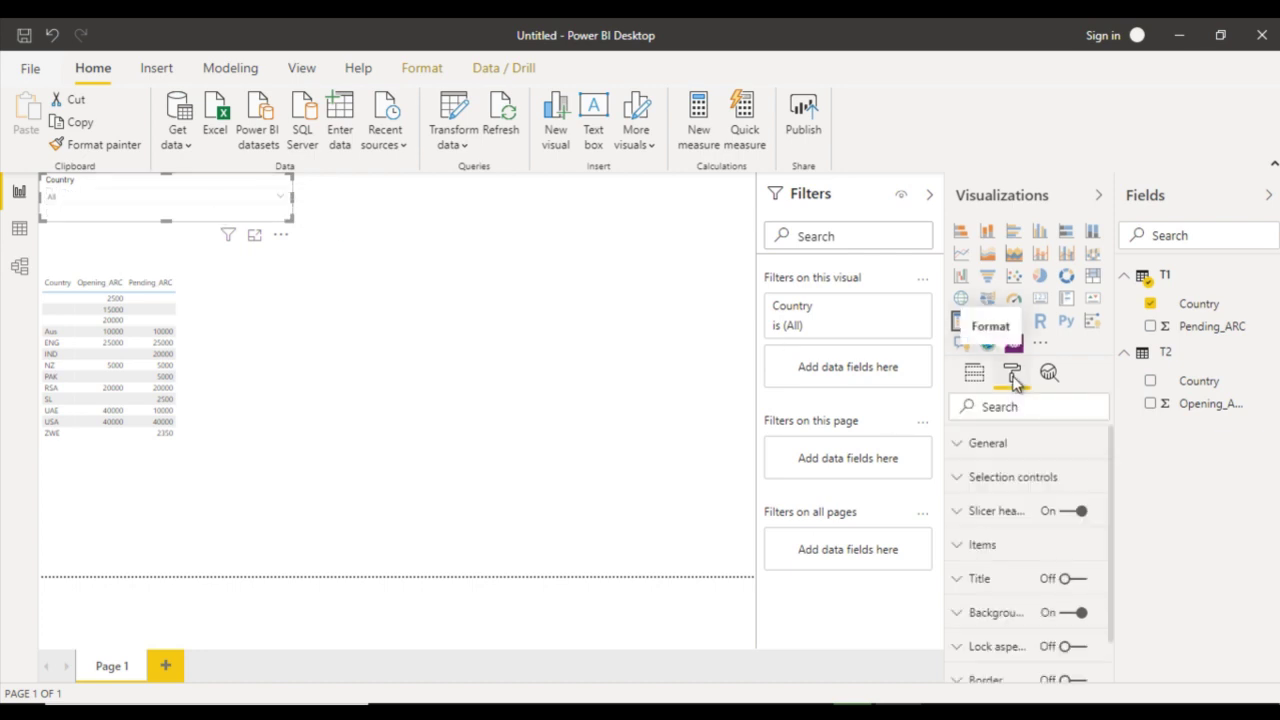
click(986, 548)
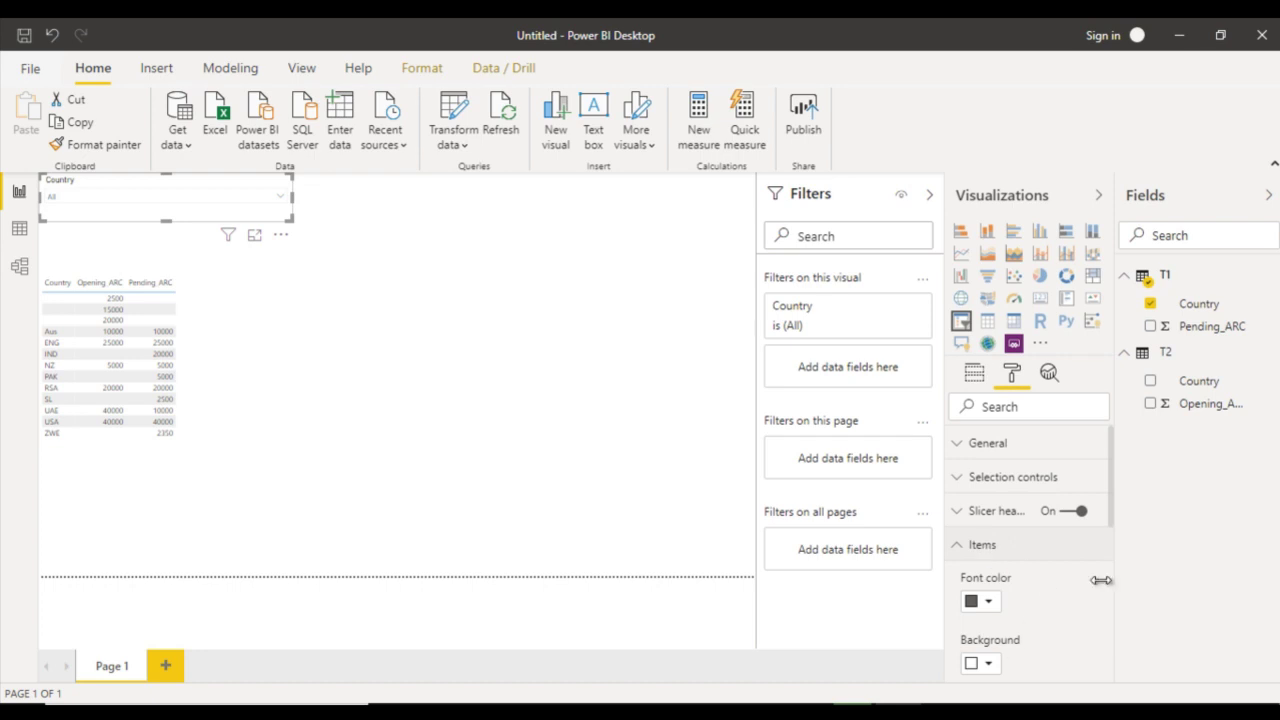
scroll(1113, 528, down, 1)
drag(1113, 528, 1123, 614)
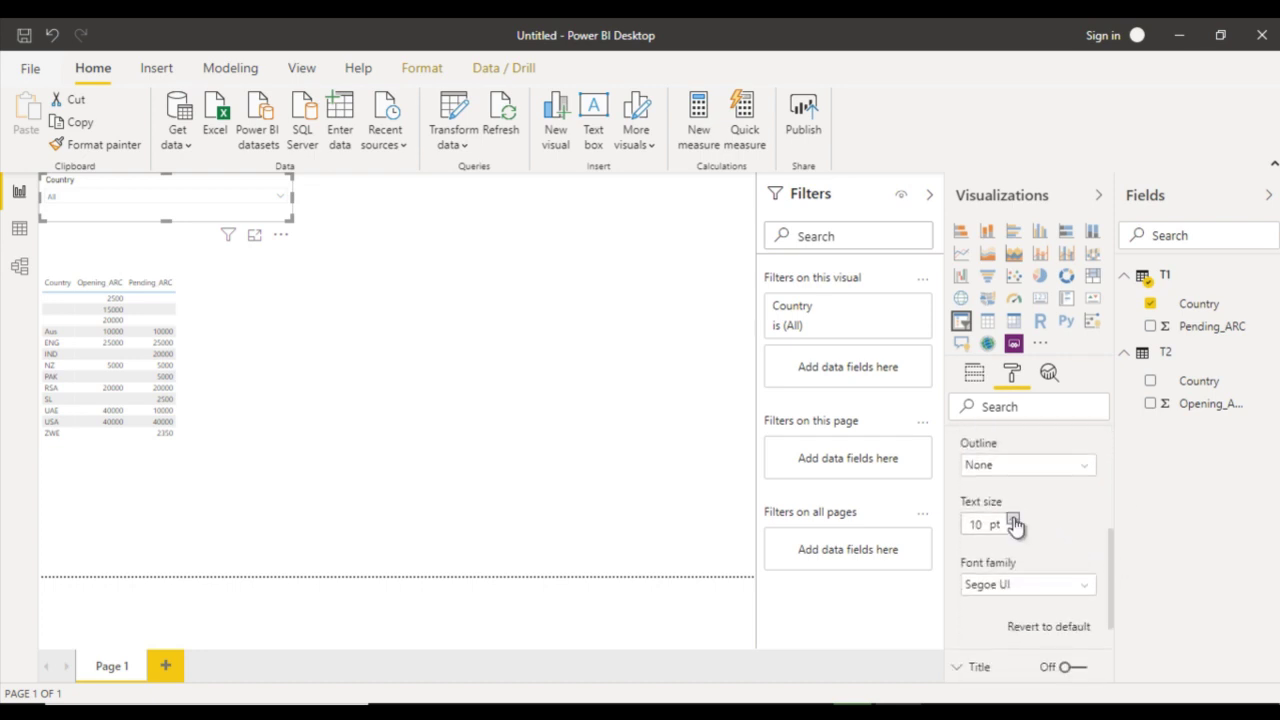
click(486, 283)
Step: Filter the report's table visual to Aus with the Country slicer
click(243, 200)
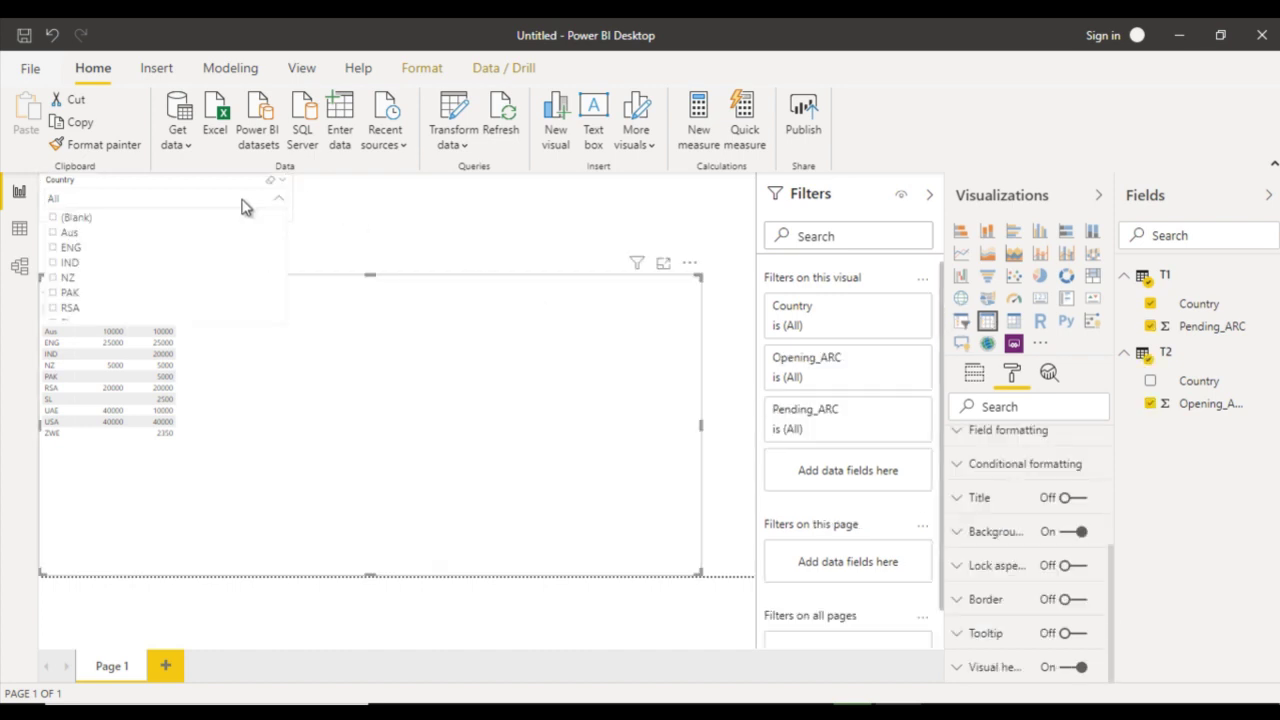
click(57, 236)
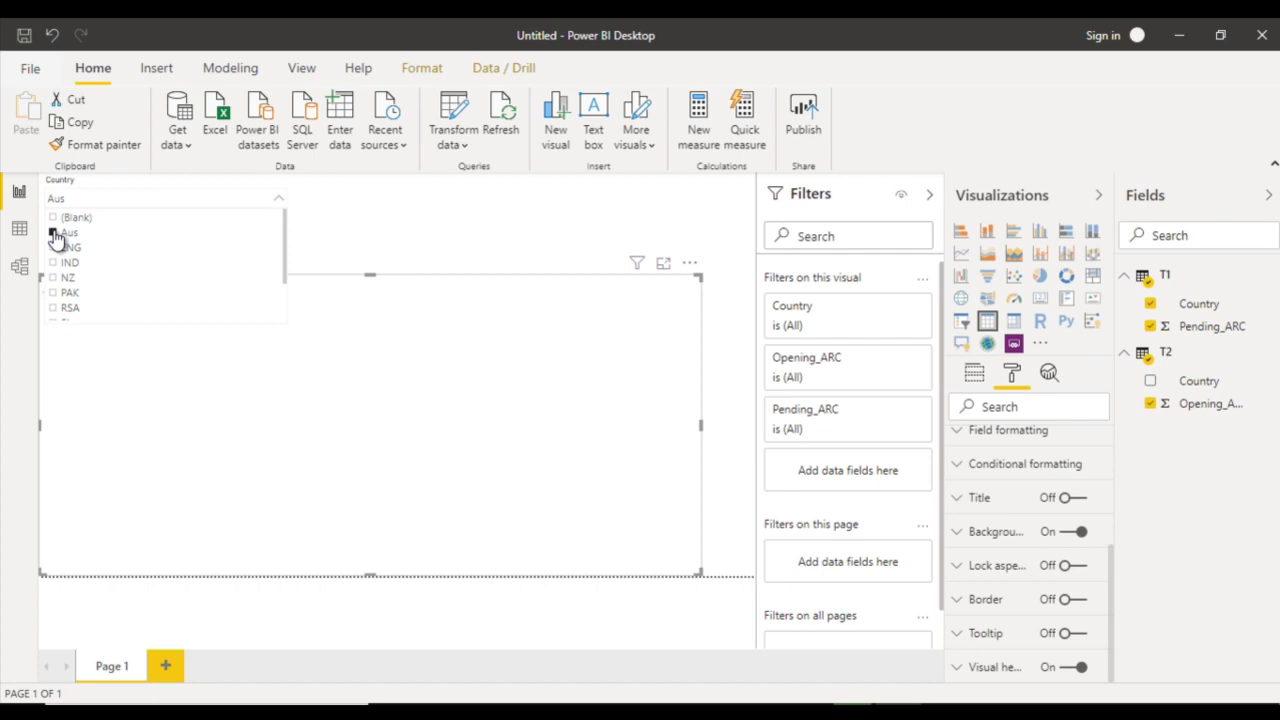
click(354, 220)
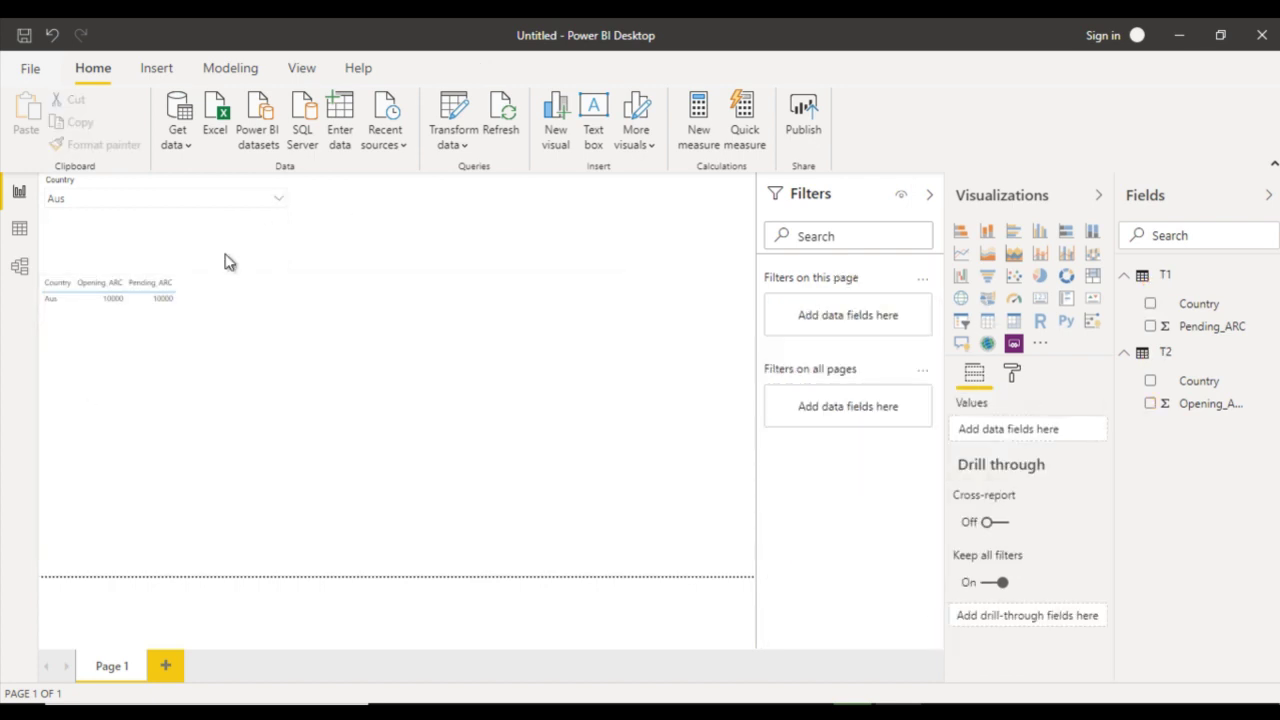
Step: Compare the Country slicer's list of values with the T2 and T1 sheets of Table 1.xlsx in Excel, and return to the Power BI report
click(275, 199)
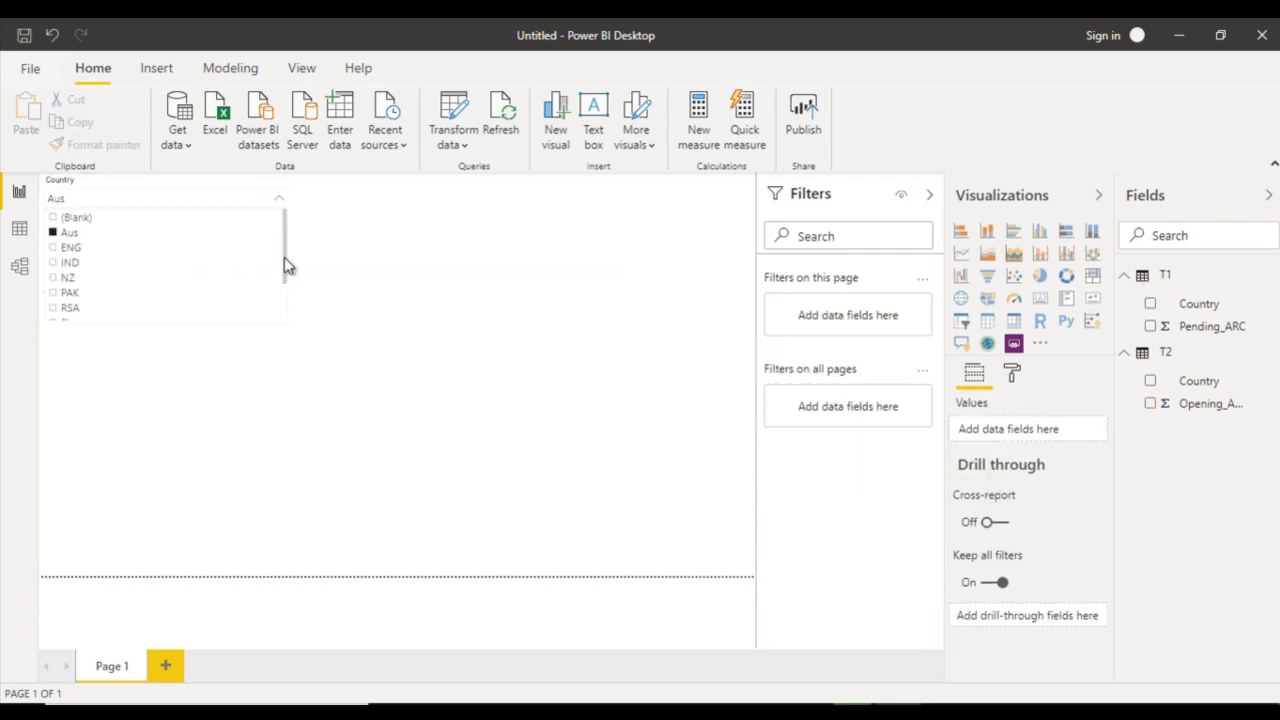
drag(284, 258, 293, 218)
click(354, 250)
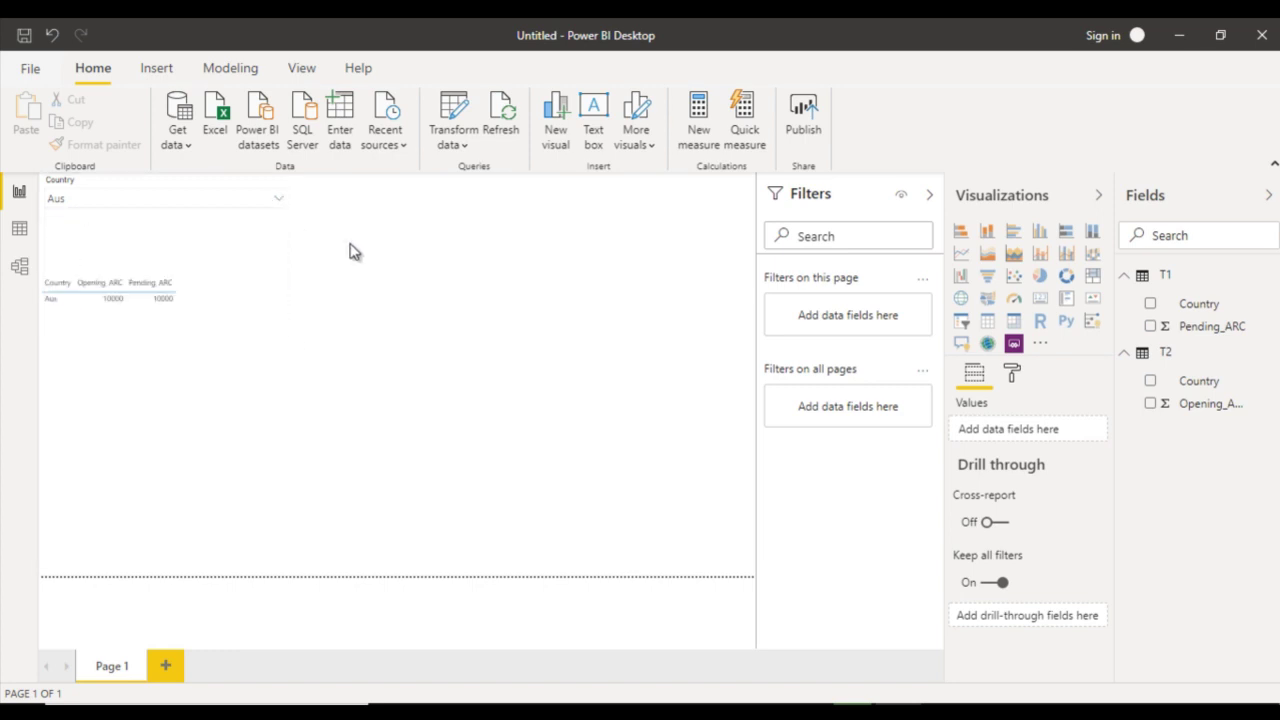
key(alt+Tab)
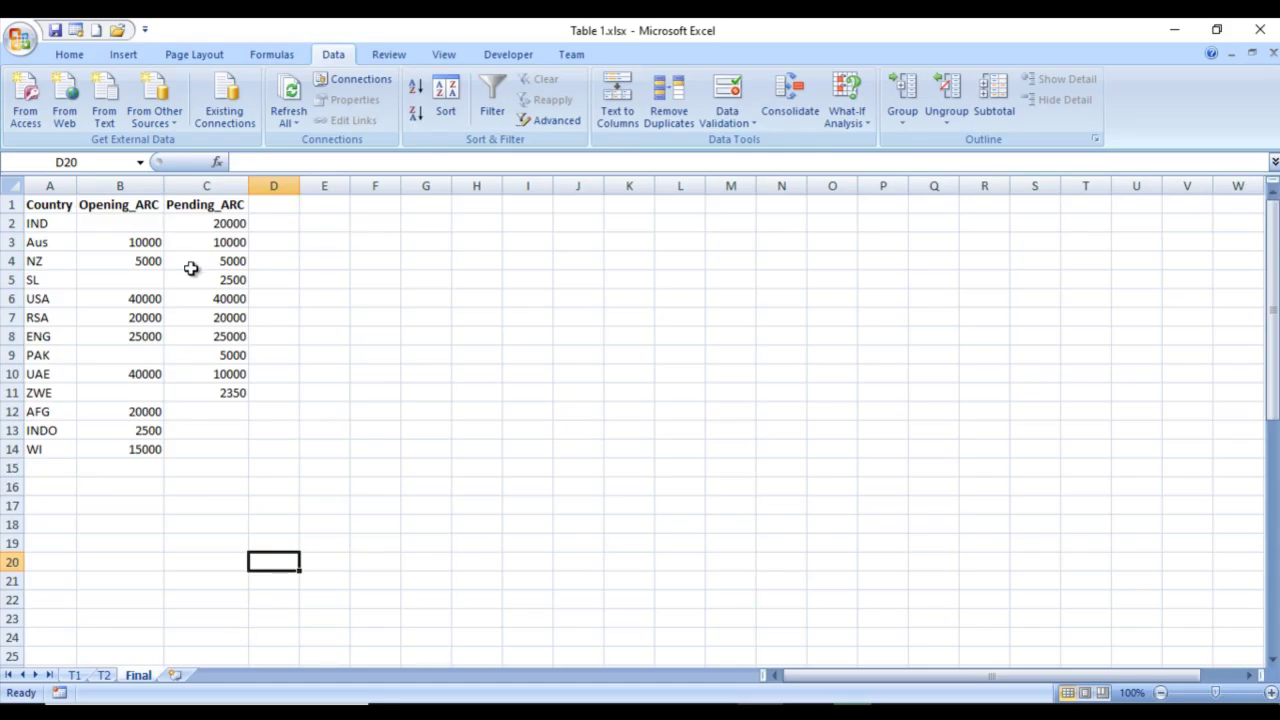
click(104, 675)
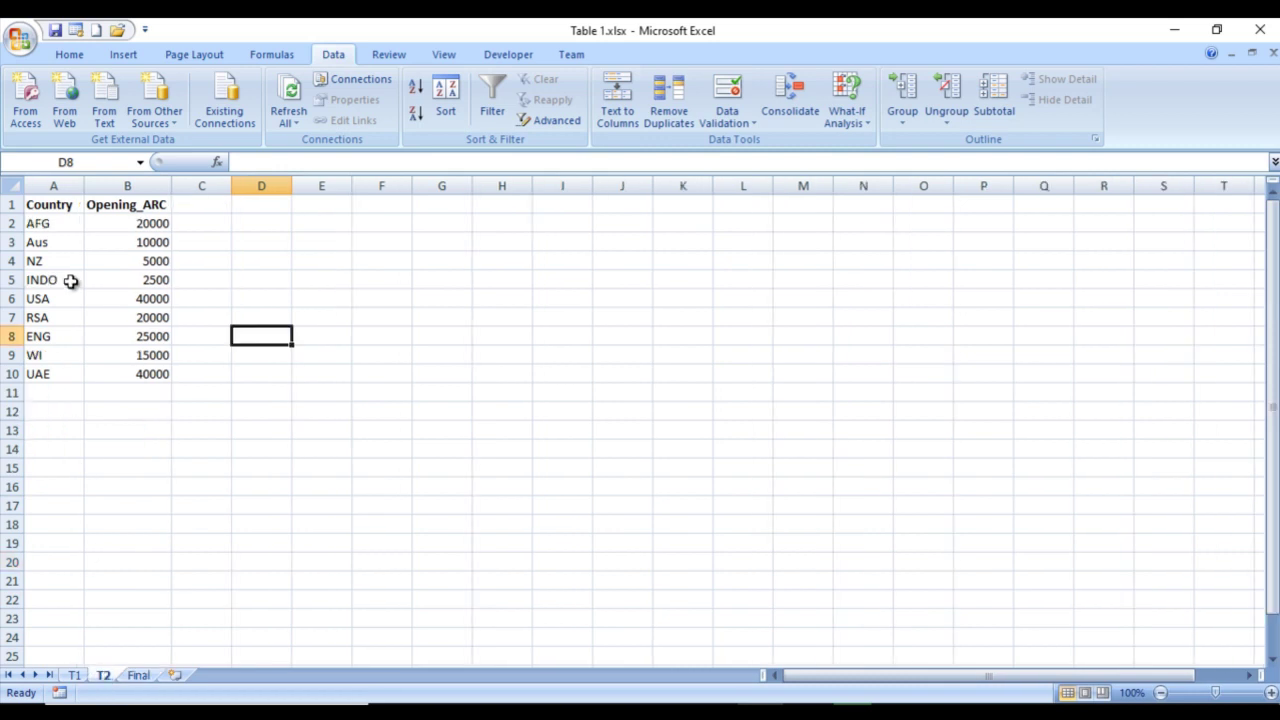
click(45, 226)
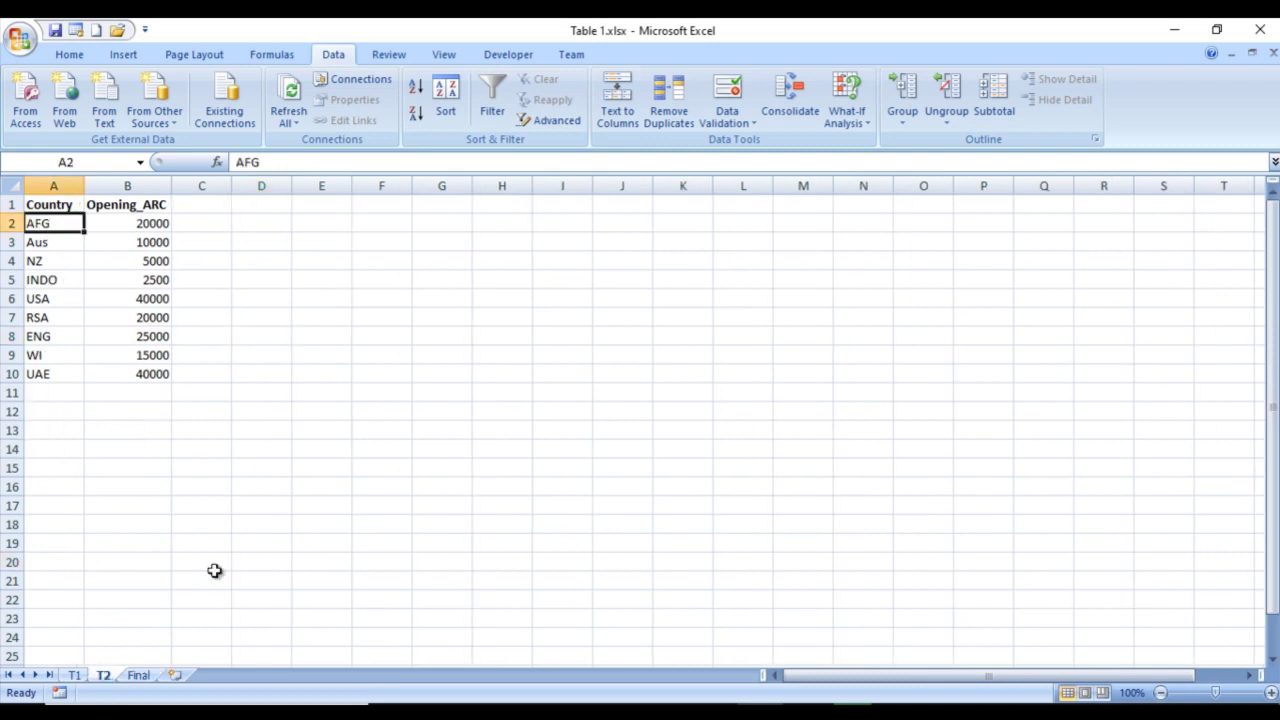
click(75, 676)
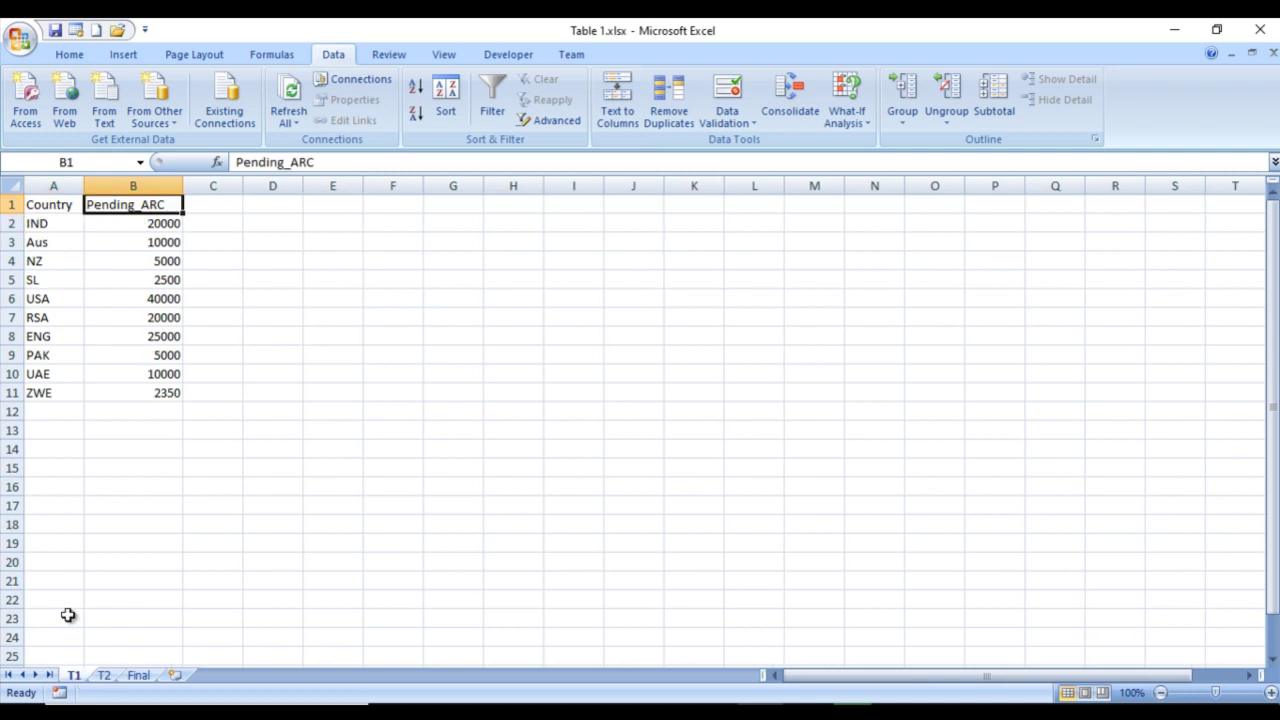
click(1174, 30)
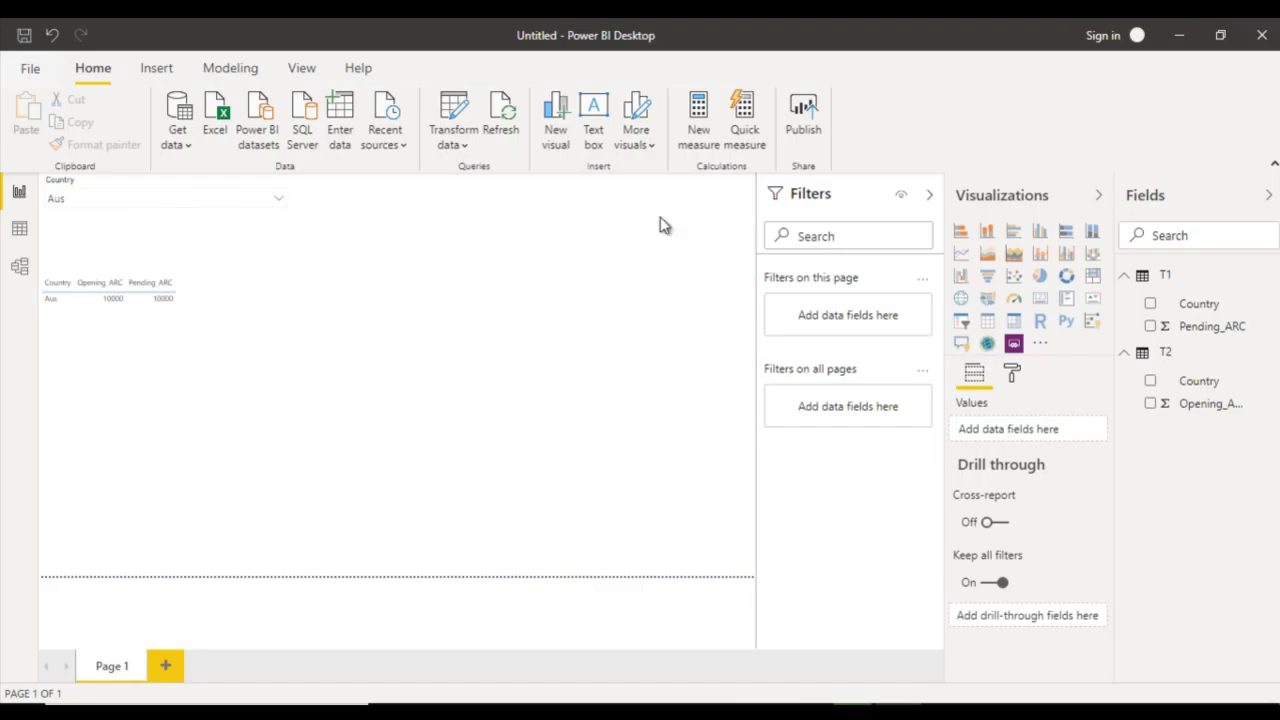
click(274, 201)
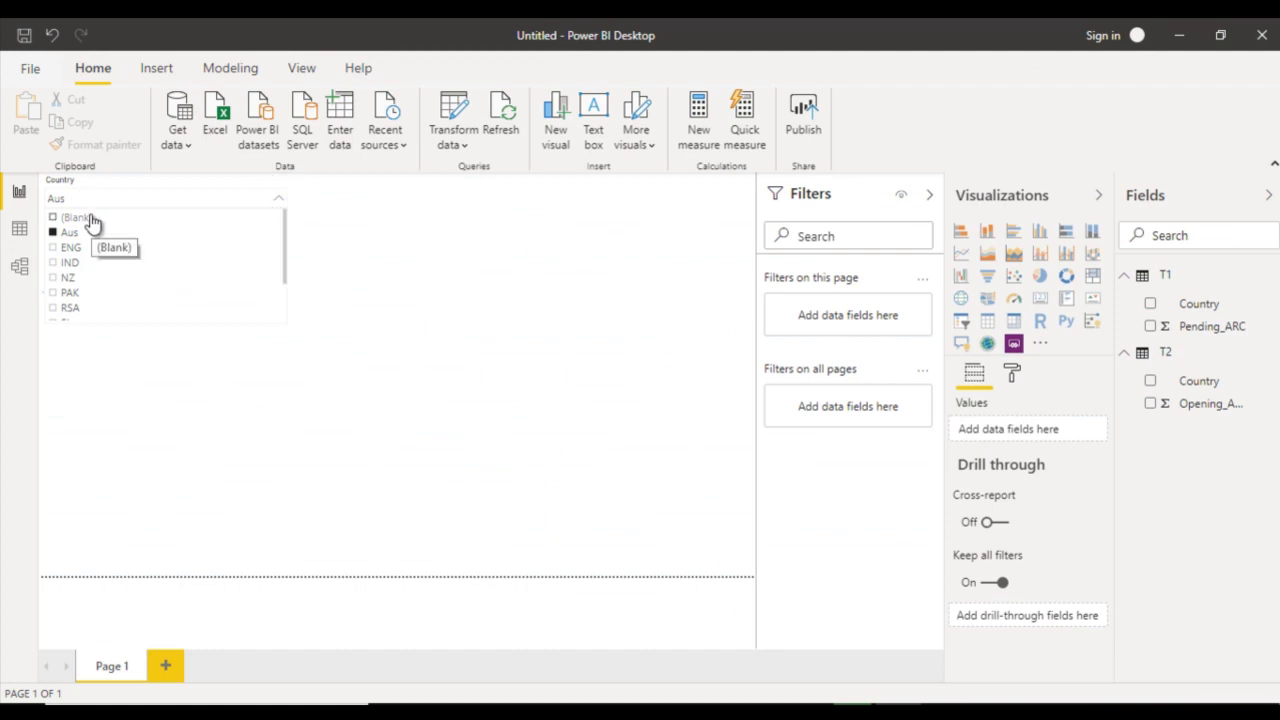
click(446, 262)
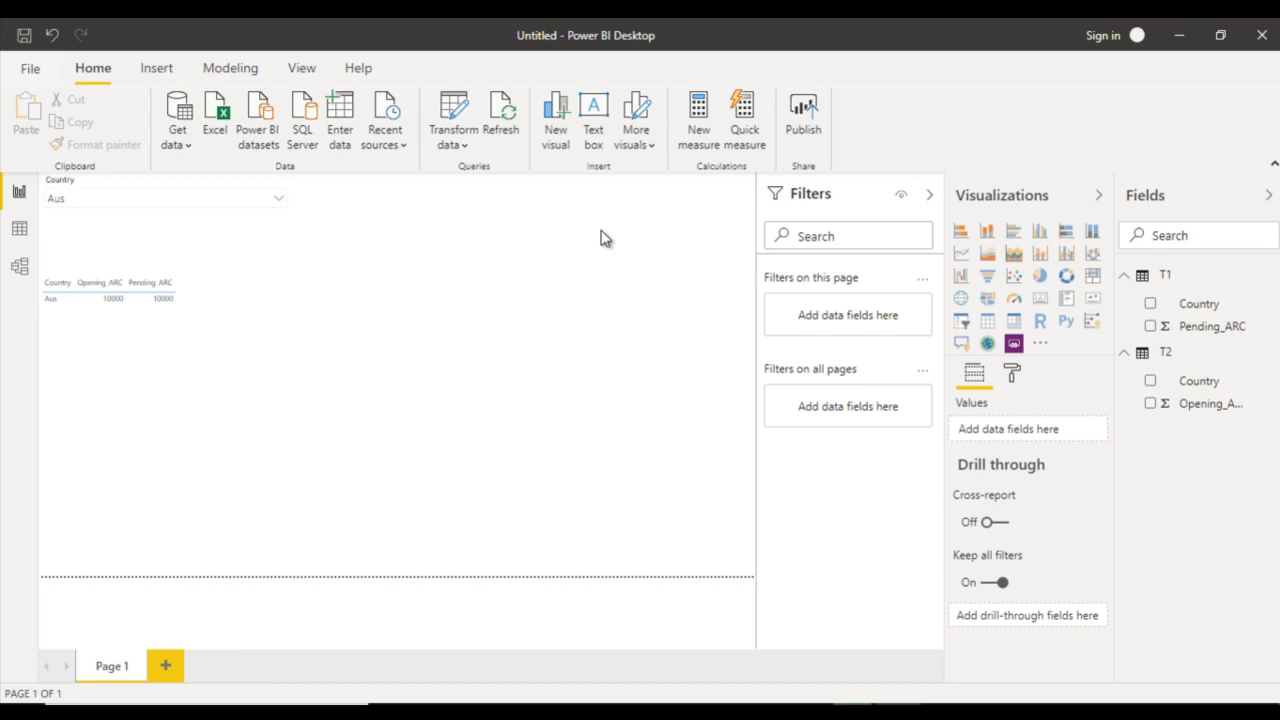
Step: Open the Power Query Editor and append T2 to T1 as a new query
click(458, 110)
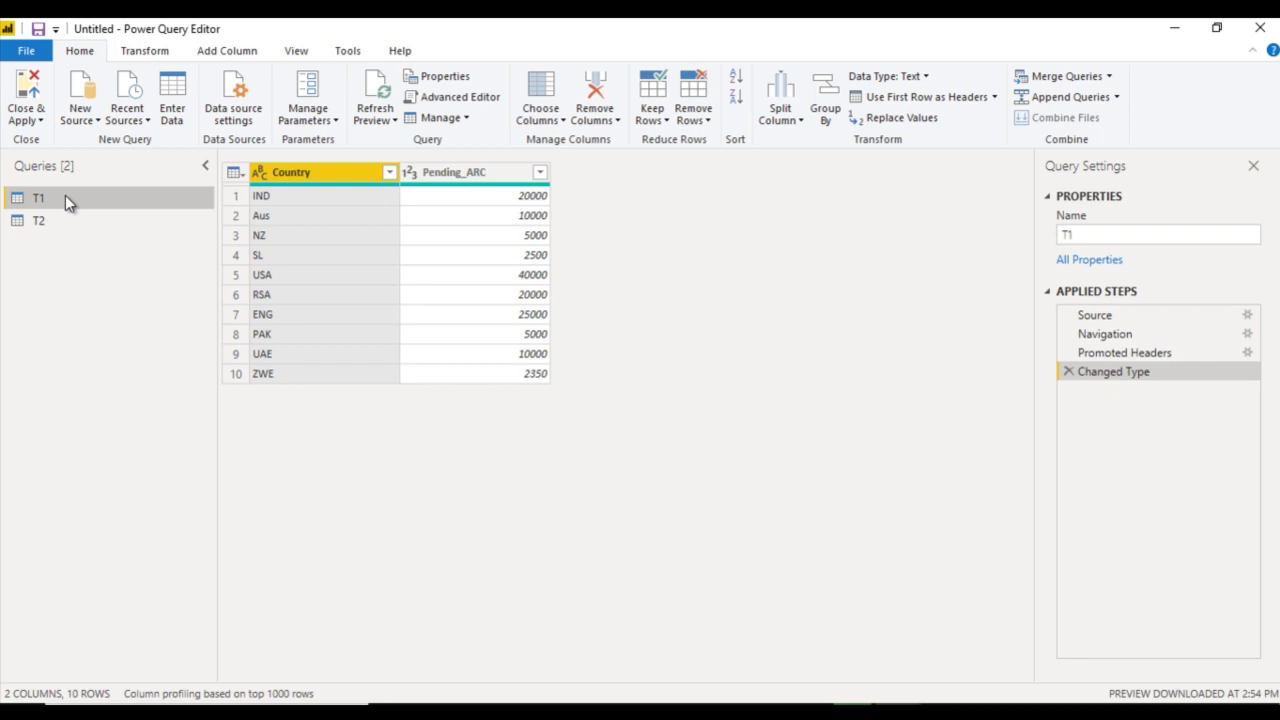
click(1117, 97)
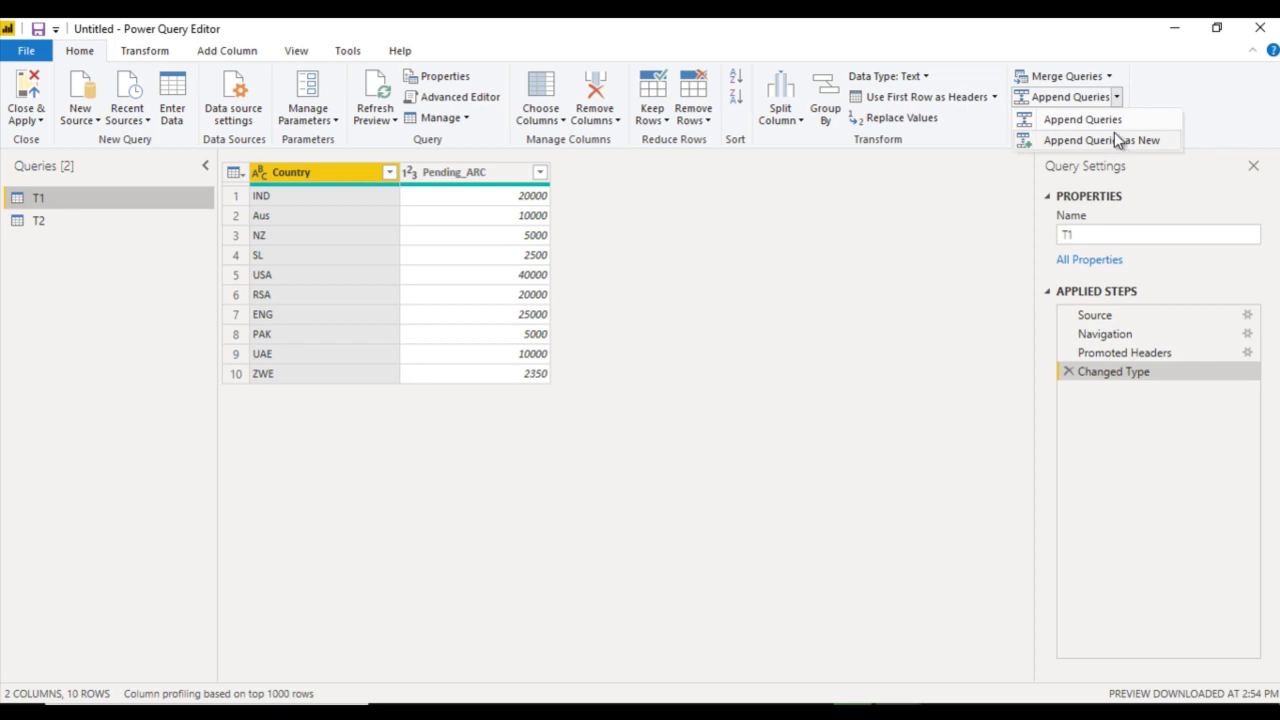
click(1118, 141)
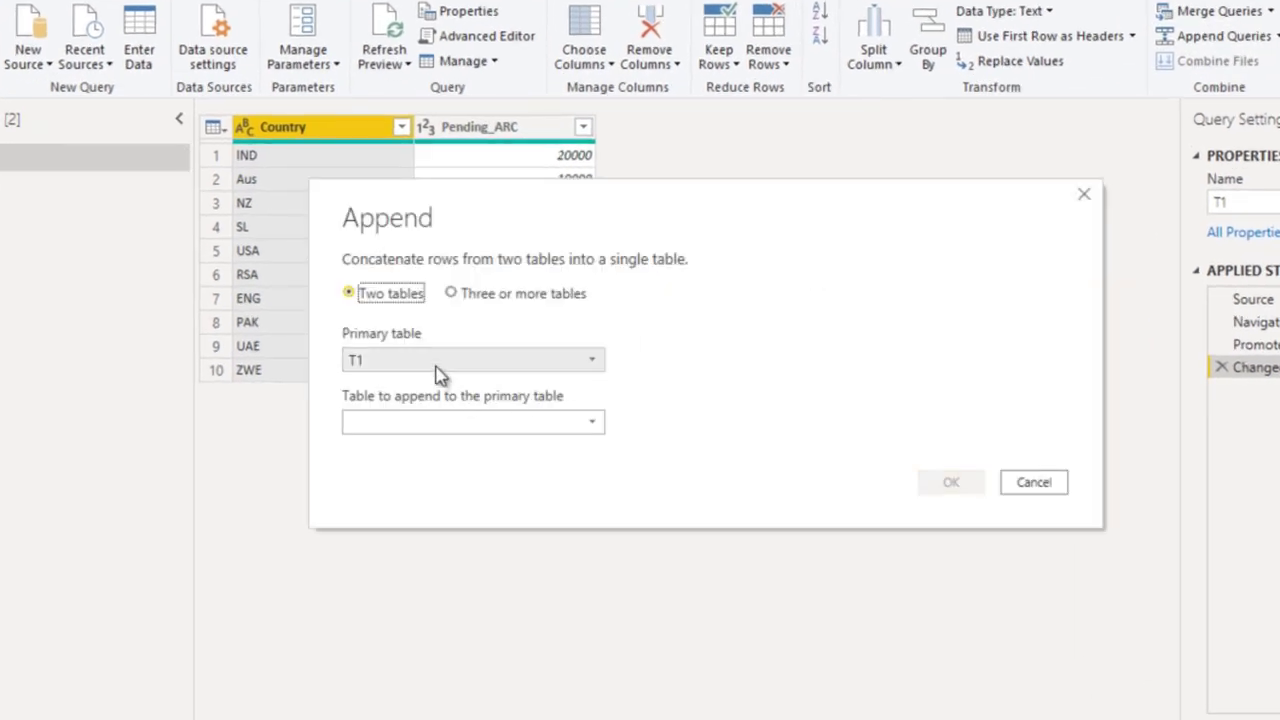
click(437, 428)
click(423, 470)
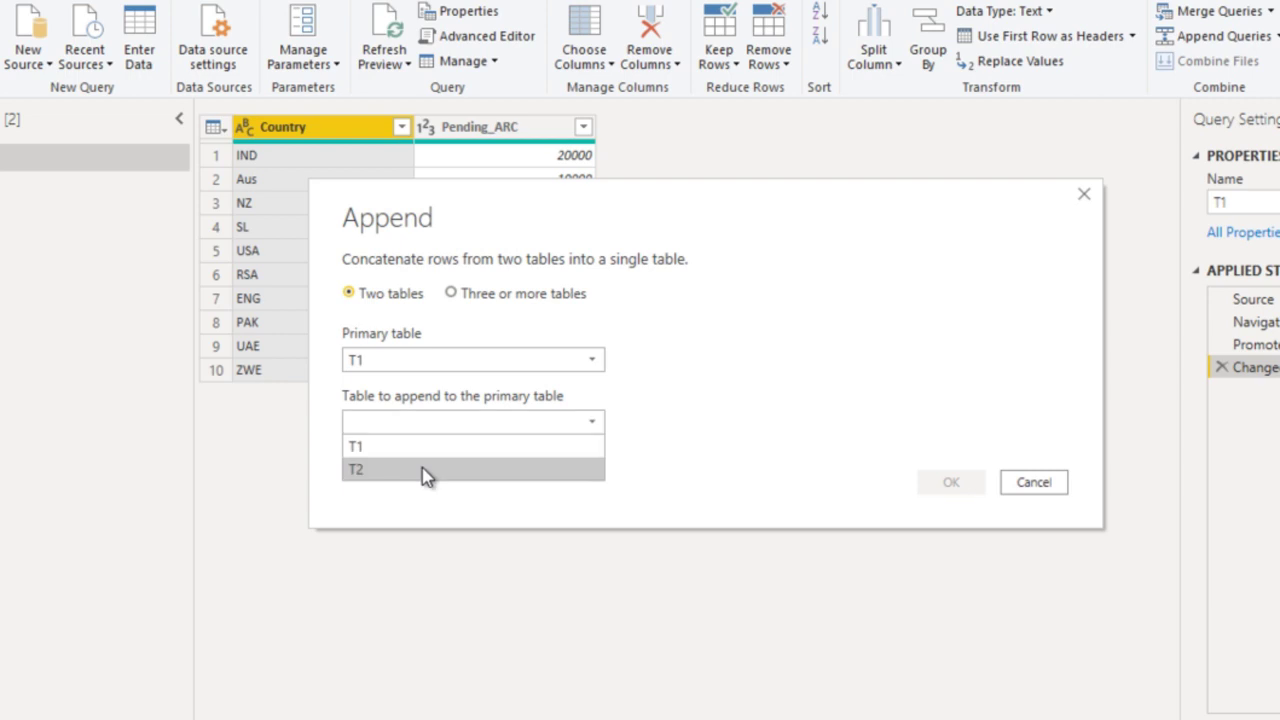
click(940, 490)
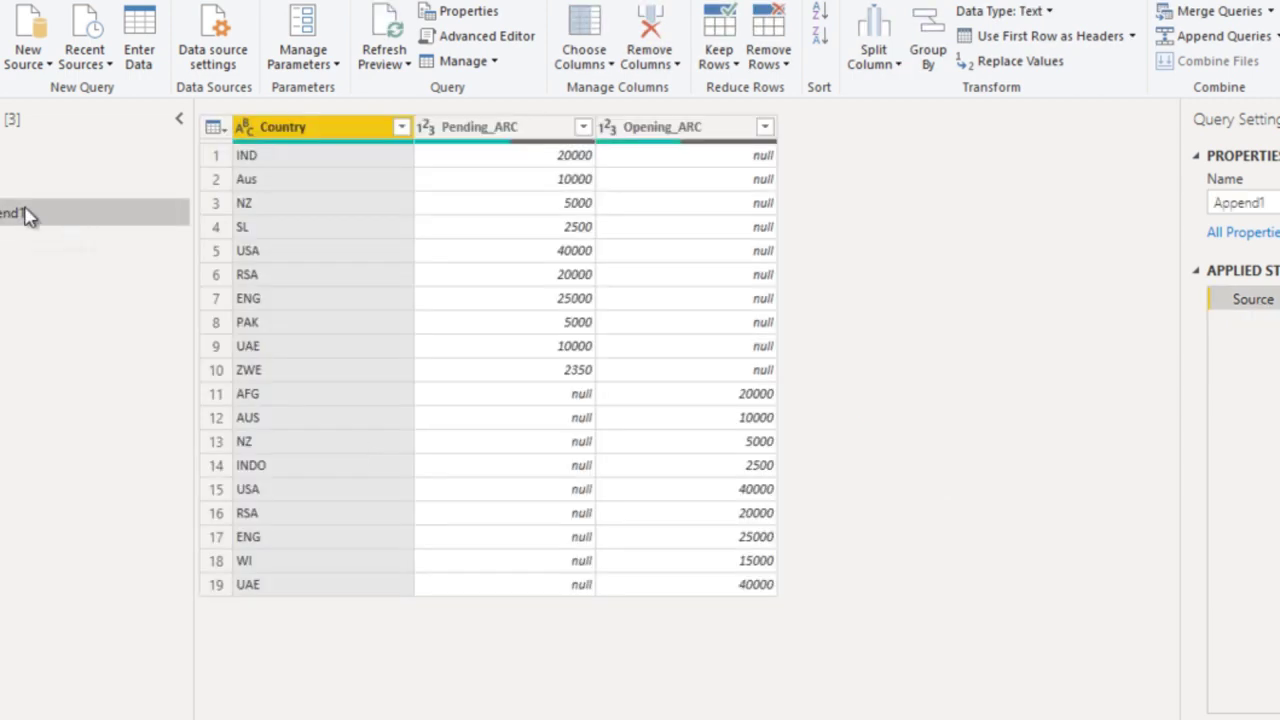
Step: Rename the appended query as Country
double_click(26, 215)
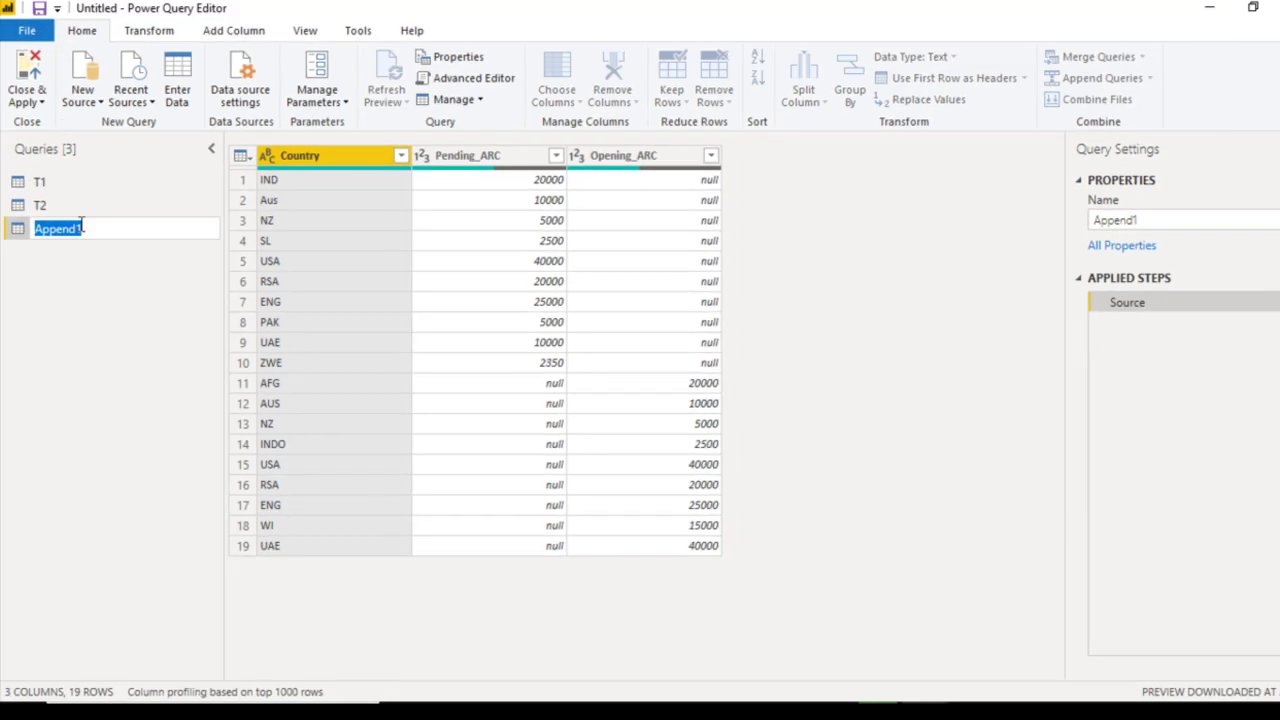
text(Country)
key(Return)
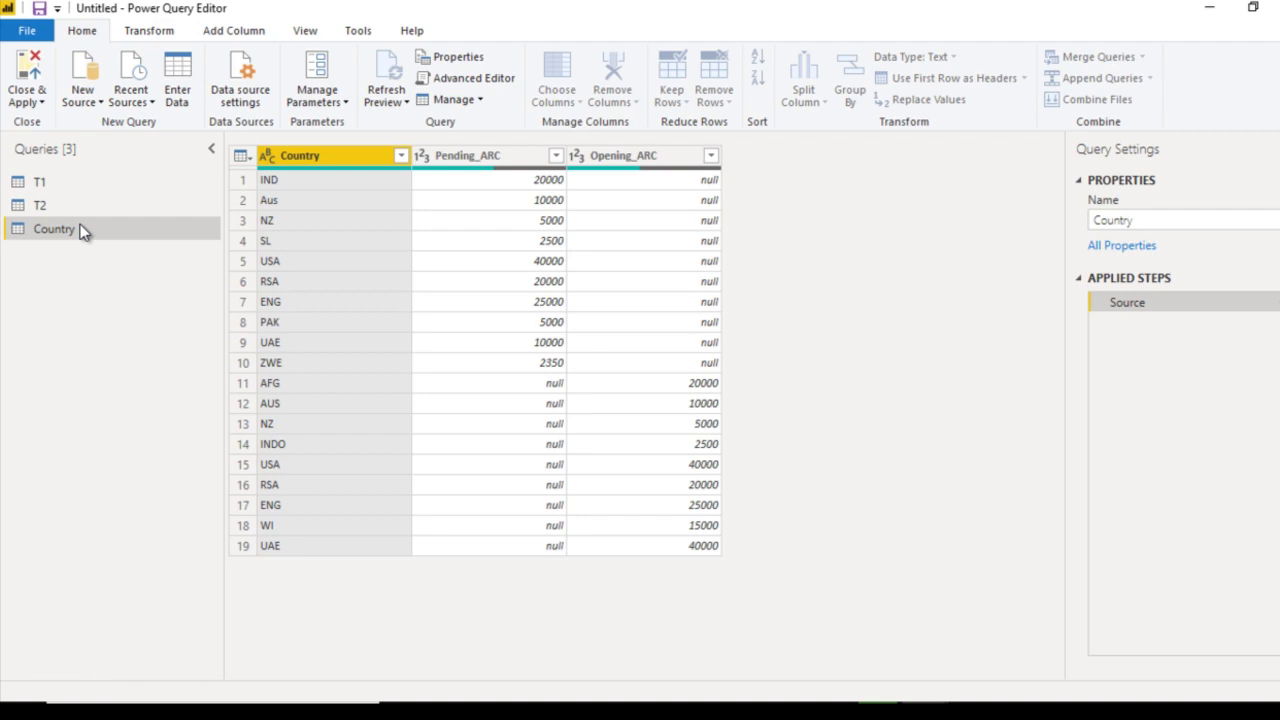
Step: Remove the Pending_ARC and Opening_ARC columns from the Country query
click(480, 160)
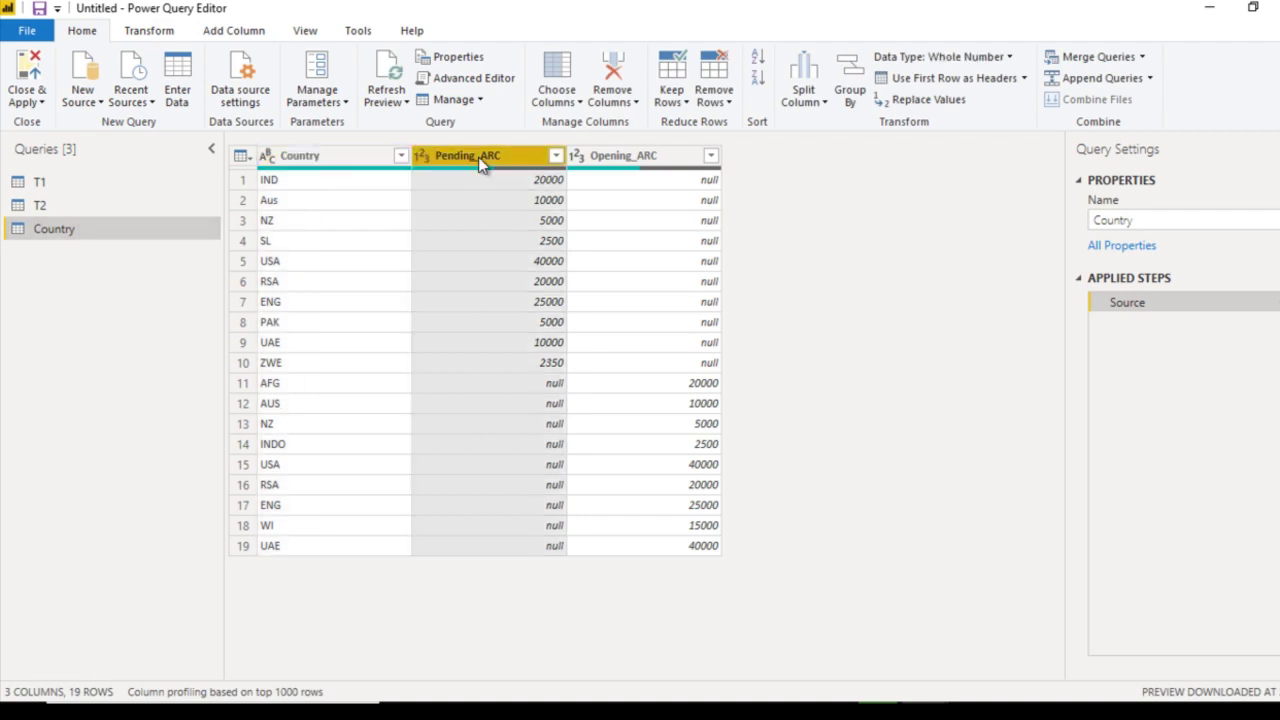
key(shift+Right)
click(618, 85)
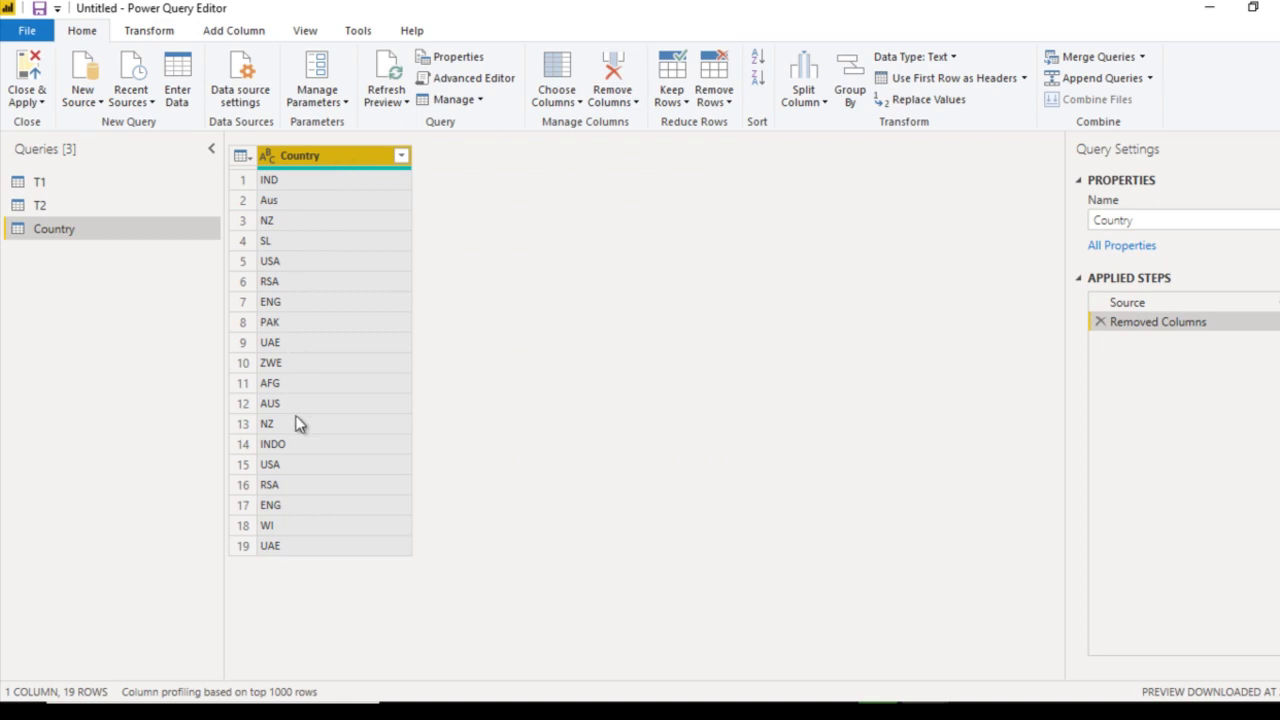
Step: Replace the value Aus with AUS in the Country query's Country column
click(309, 180)
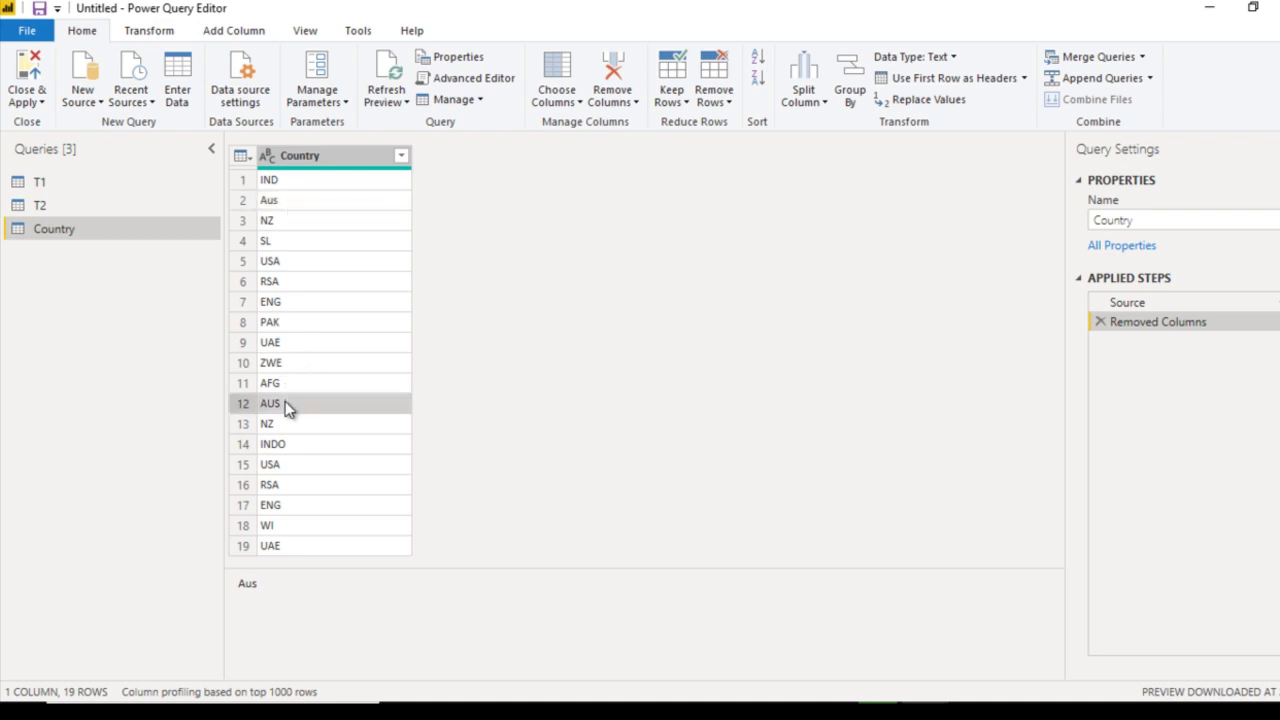
click(296, 199)
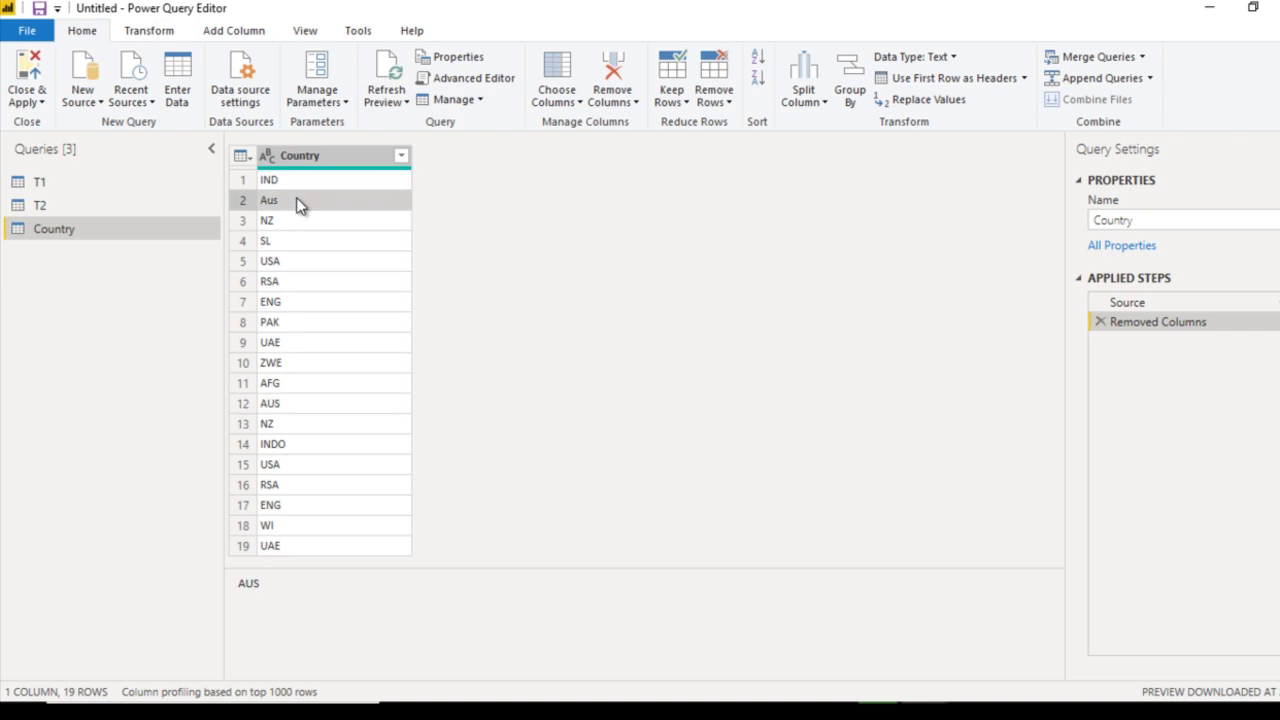
click(168, 33)
click(385, 60)
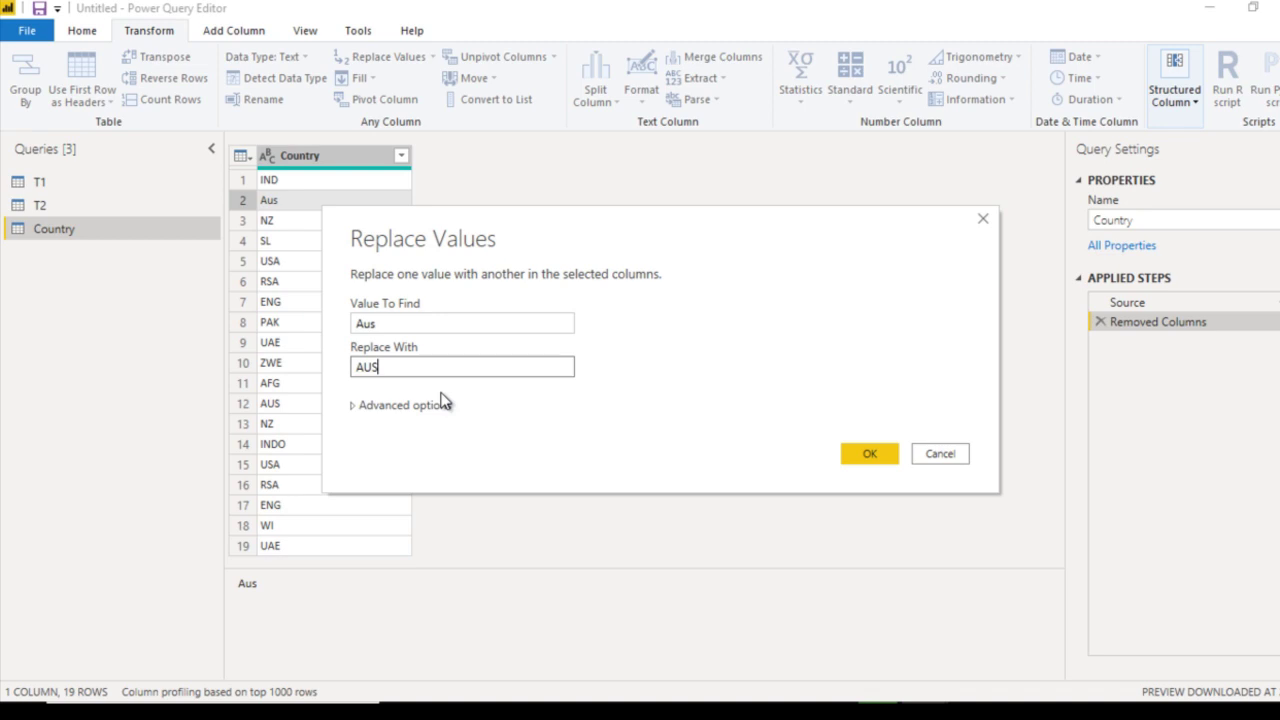
click(868, 456)
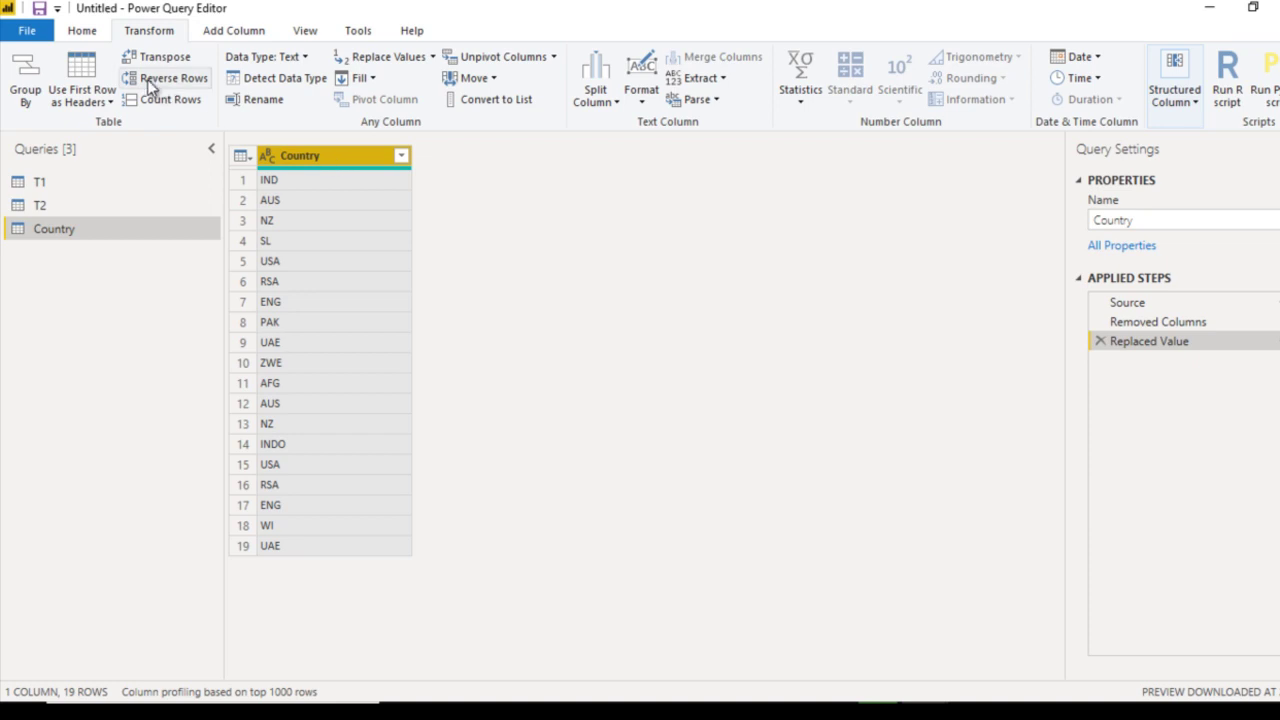
Step: Remove the duplicate rows from the Country query
click(90, 29)
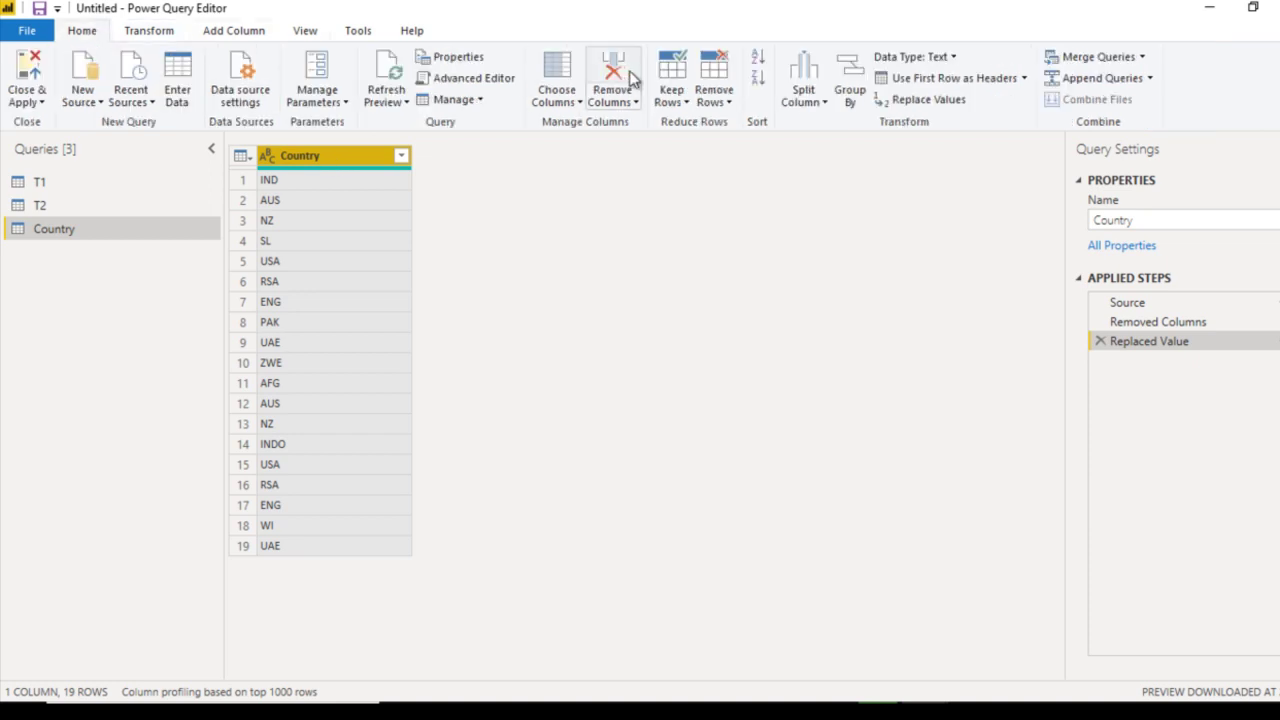
click(711, 91)
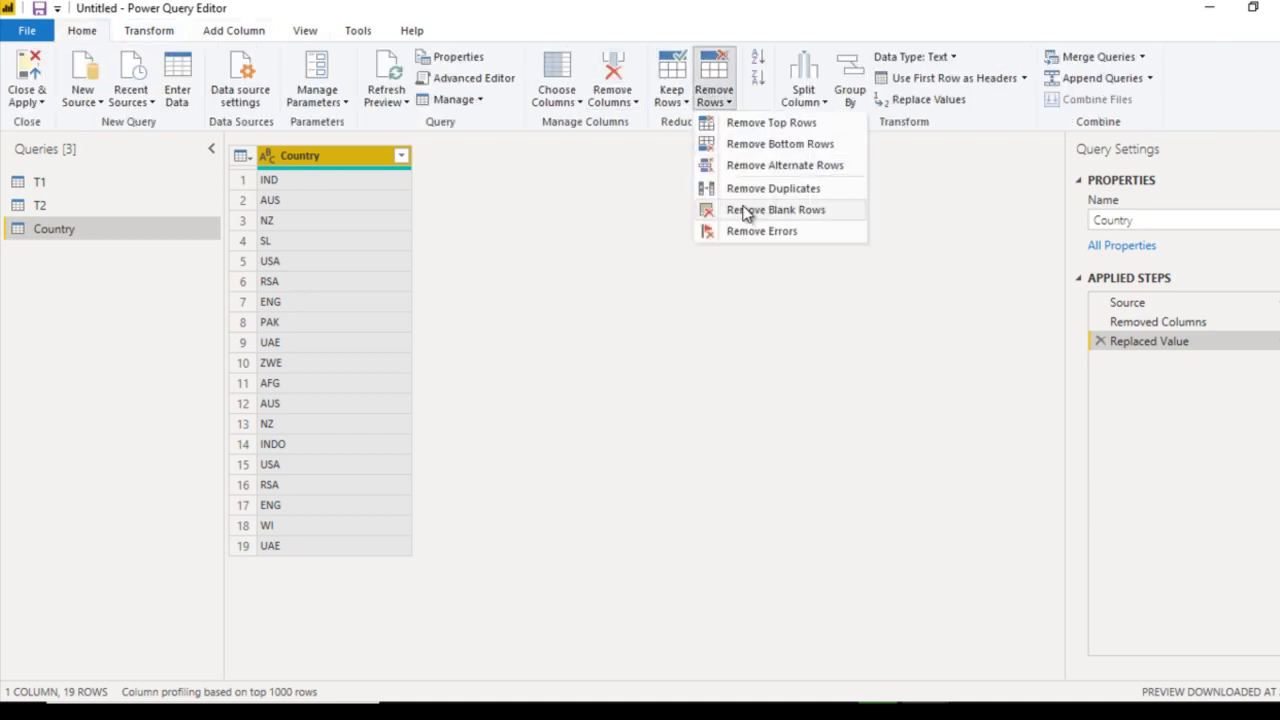
click(810, 193)
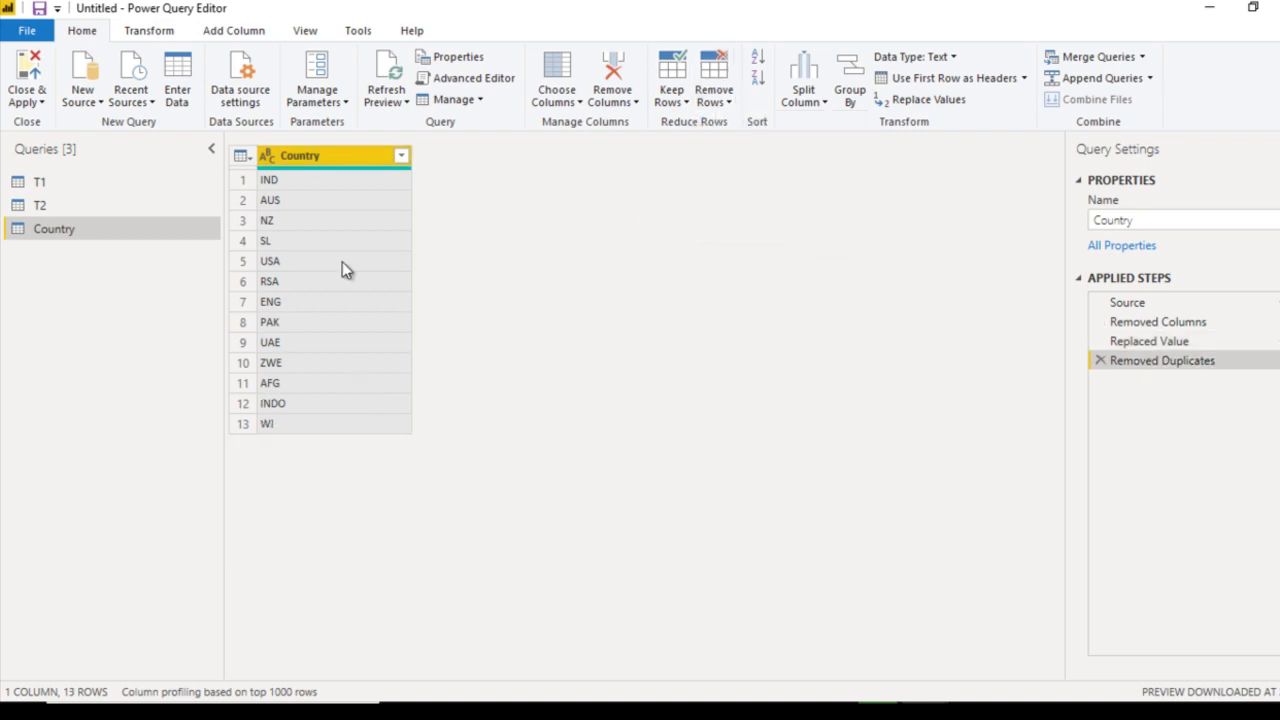
Step: Close the Power Query Editor with the query changes applied and show the relationships between the tables in the data model
click(26, 78)
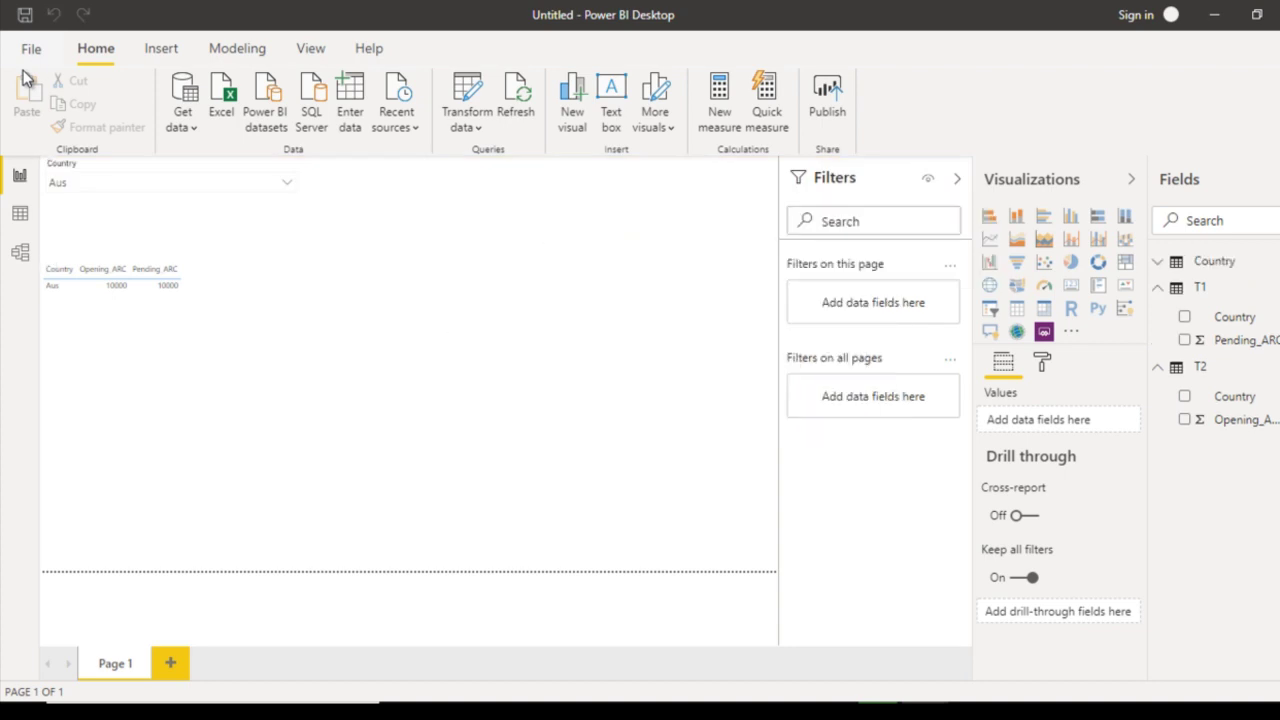
click(19, 257)
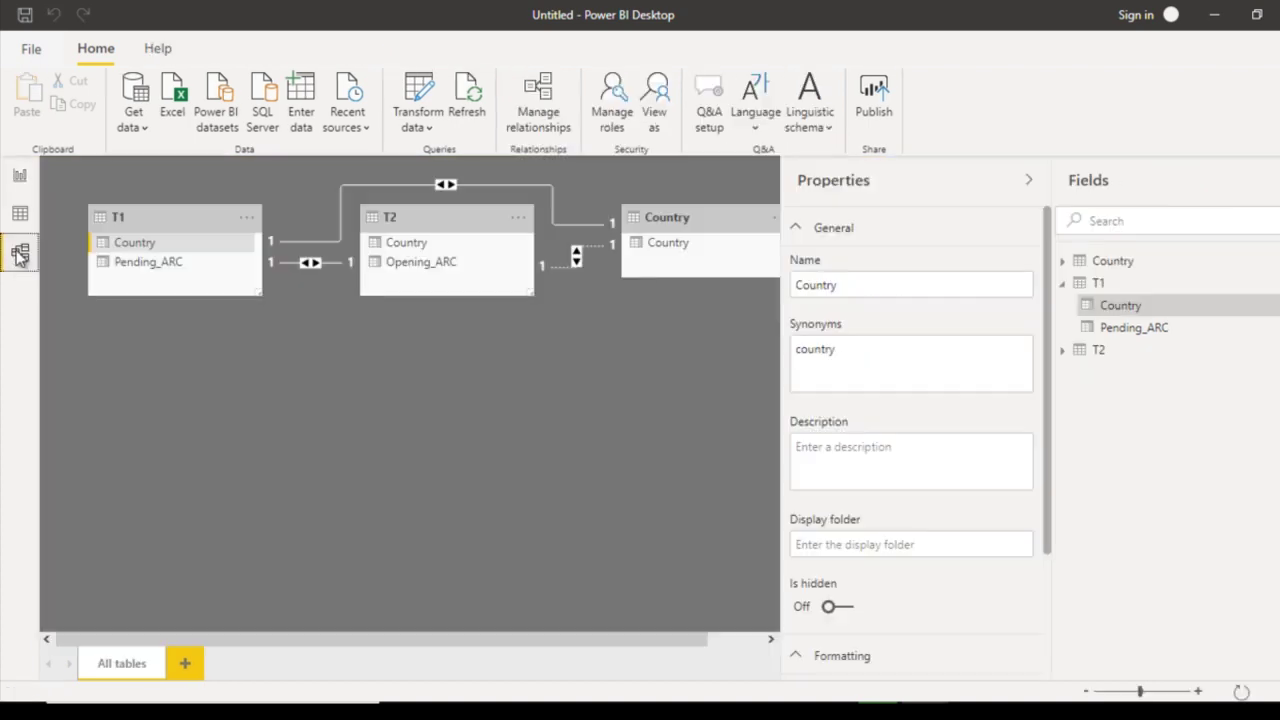
Step: Delete the relationships between T1 and Country, T1 and T2, and T2 and Country from the data model
right_click(479, 187)
click(518, 196)
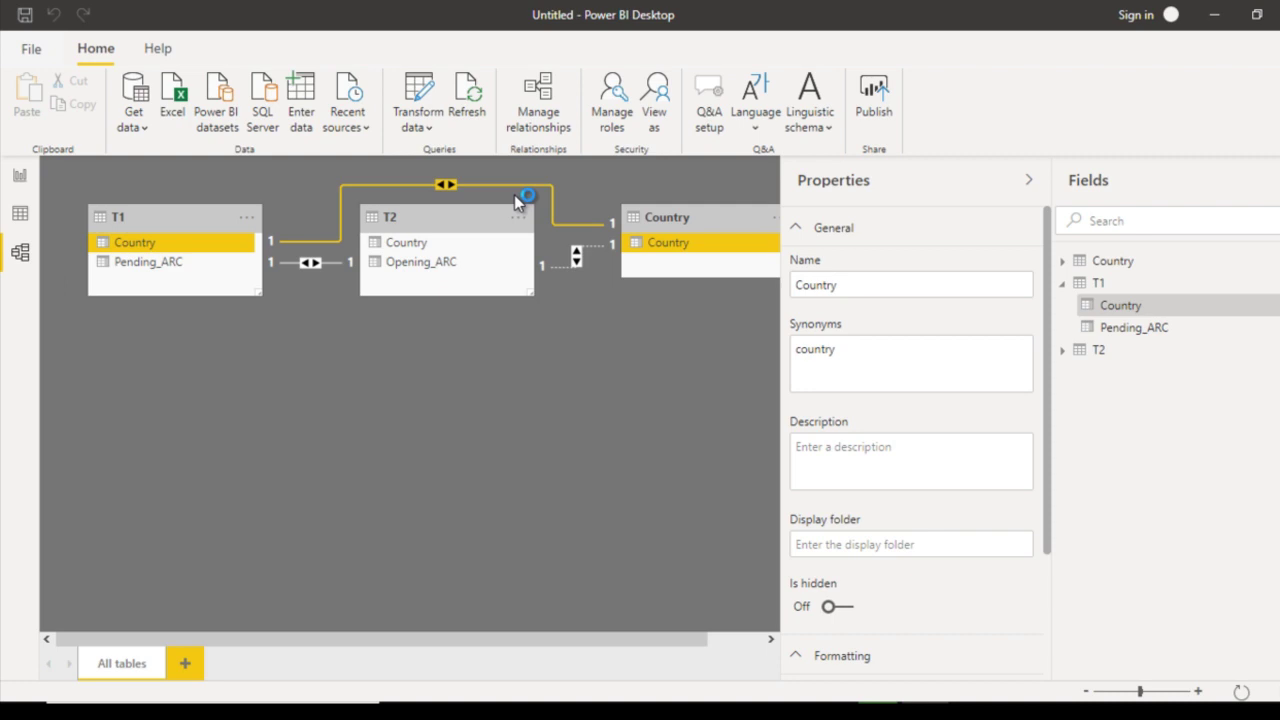
click(752, 387)
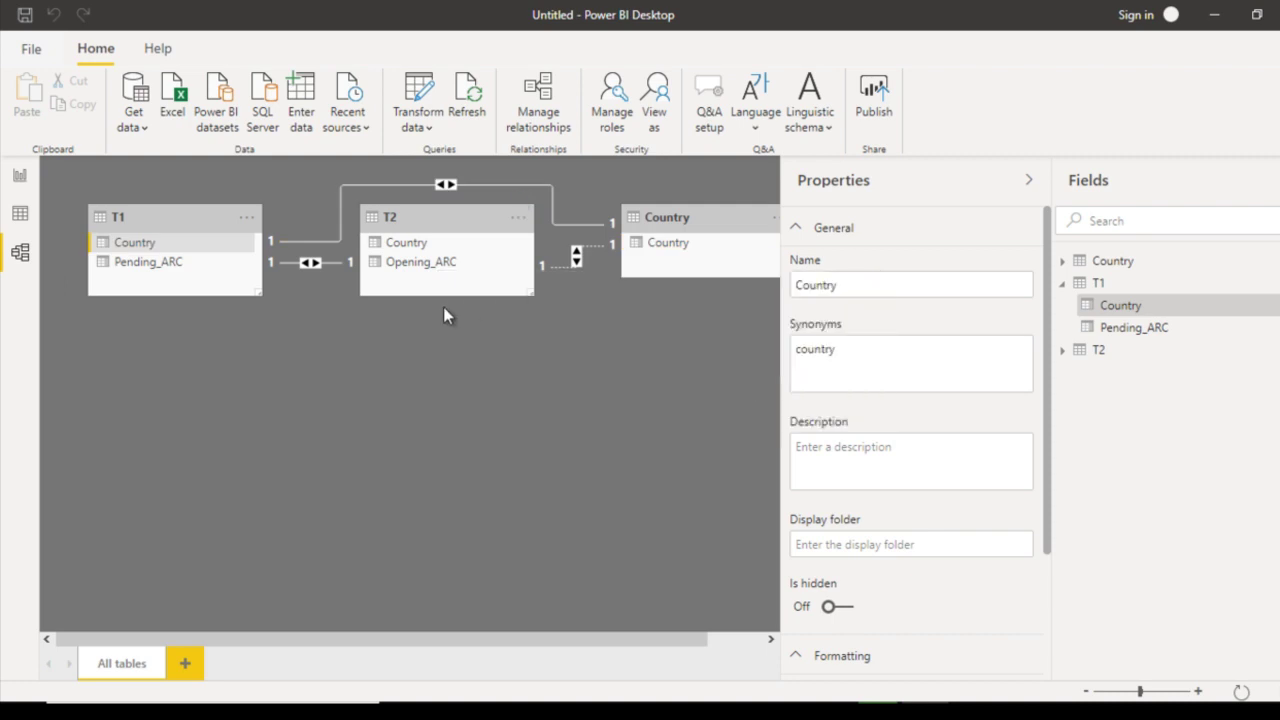
right_click(330, 253)
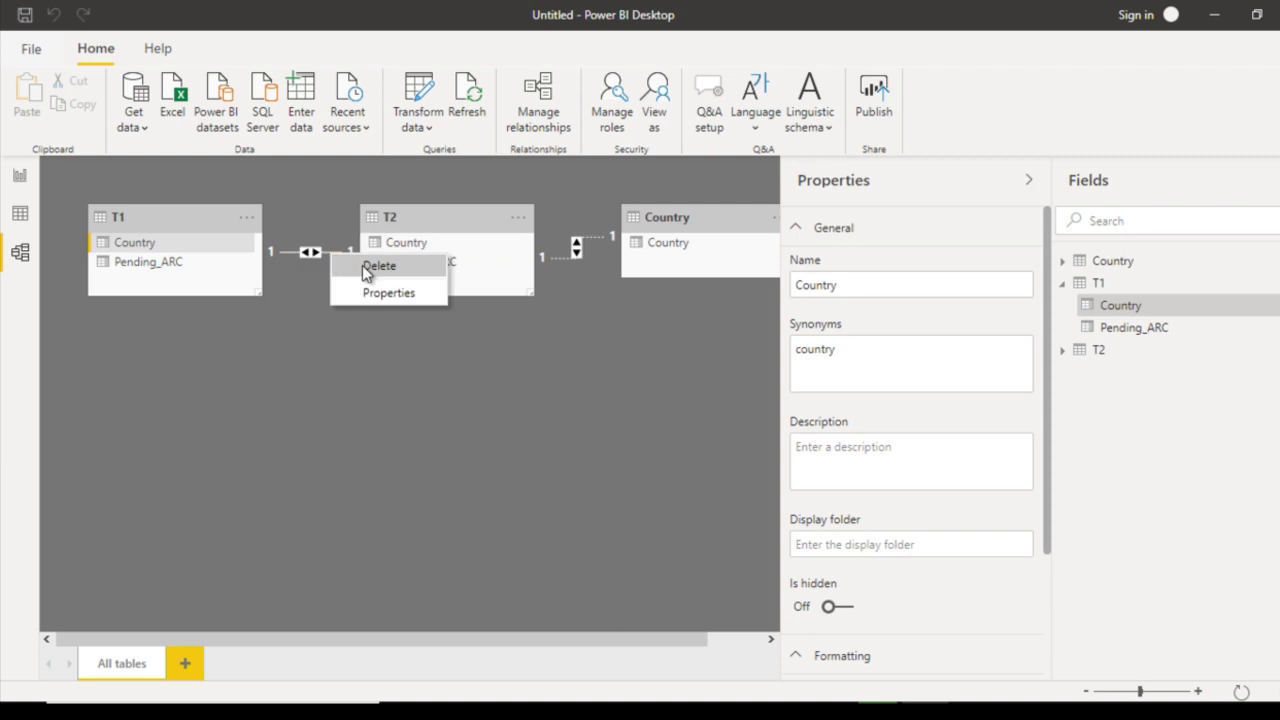
click(364, 266)
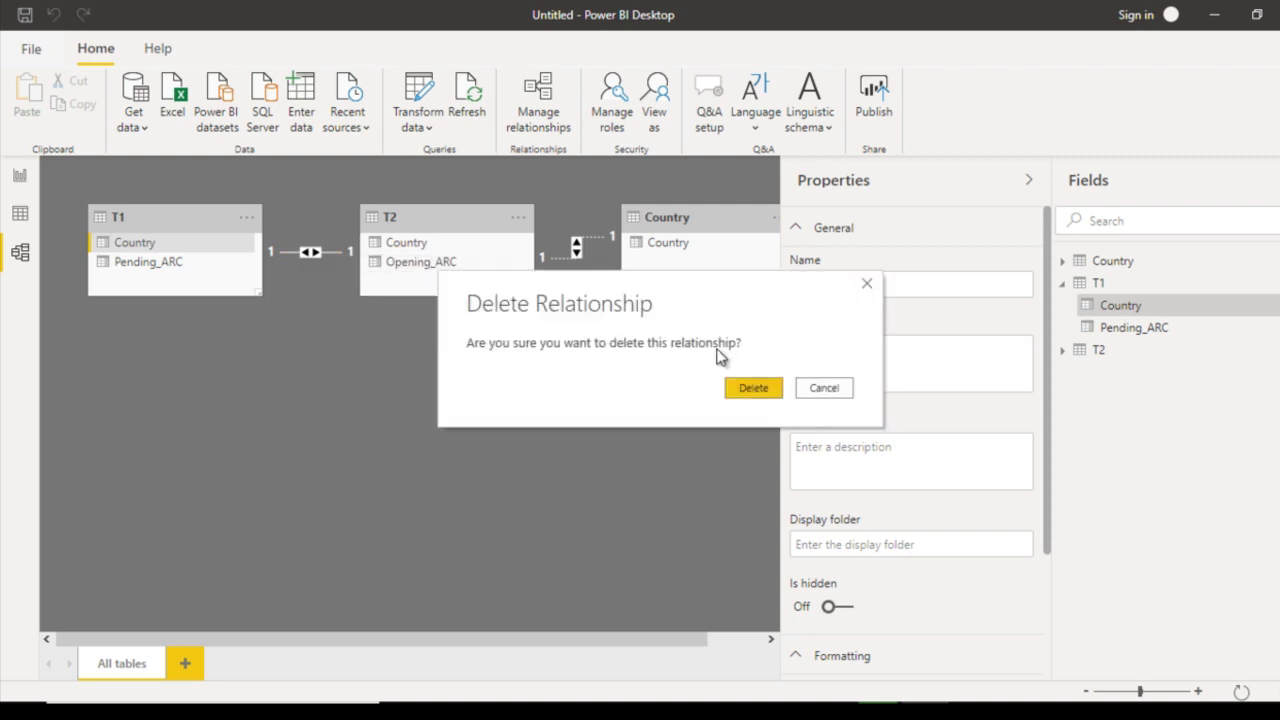
click(758, 388)
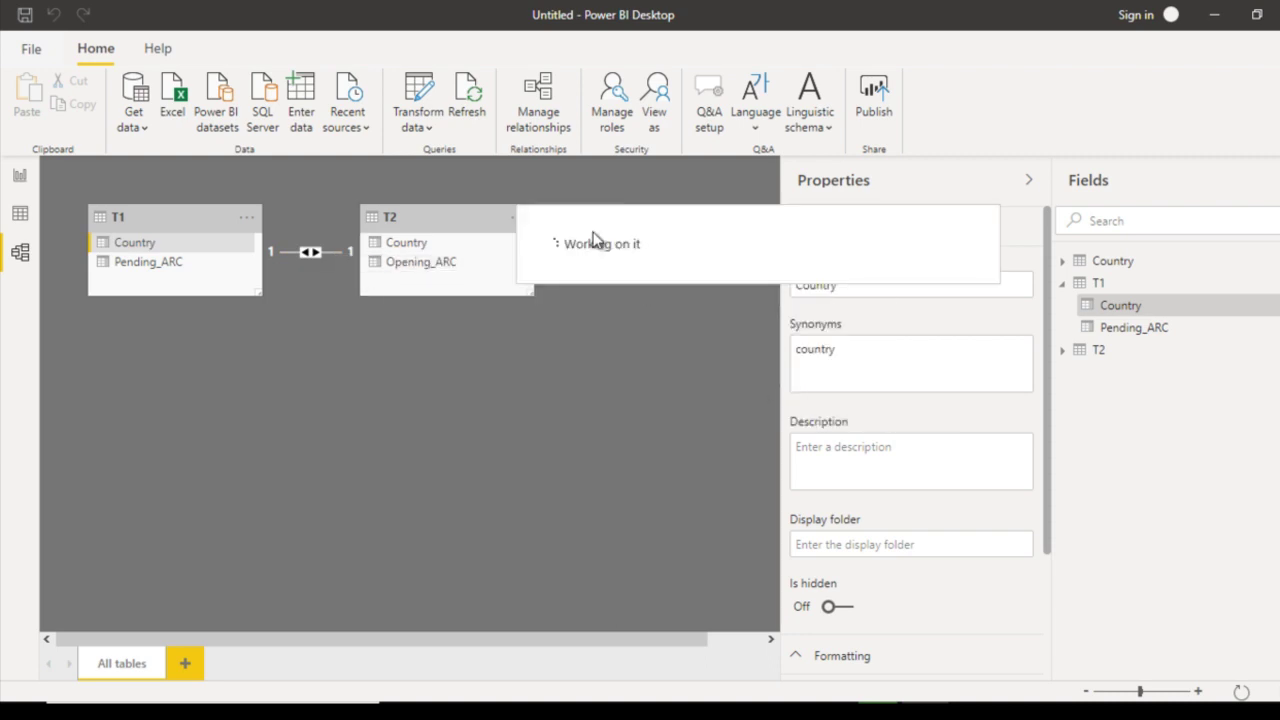
right_click(593, 240)
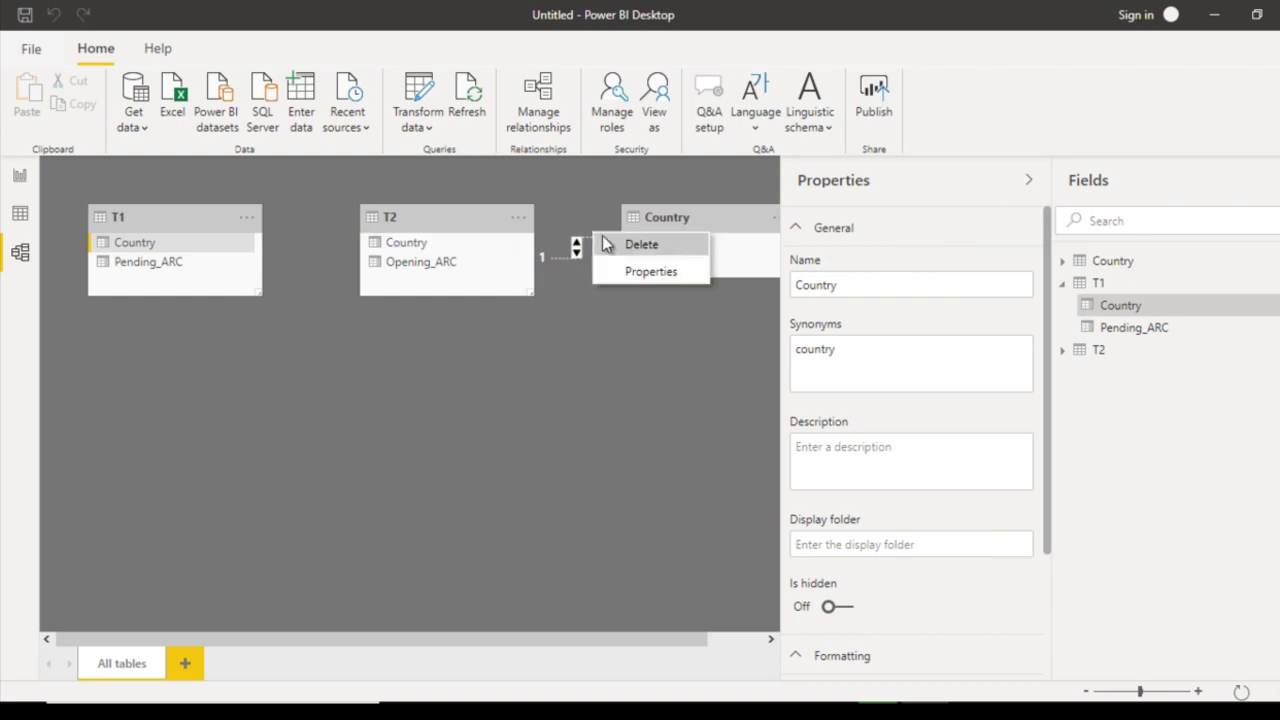
click(621, 246)
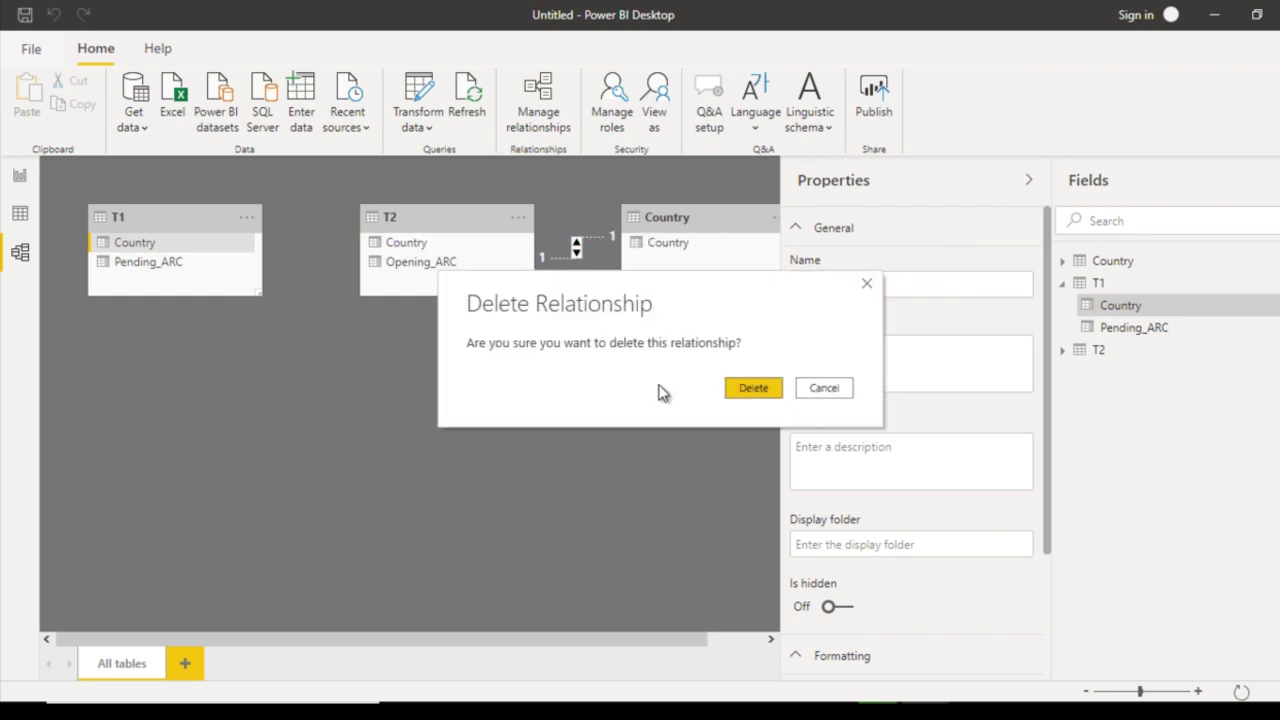
click(738, 388)
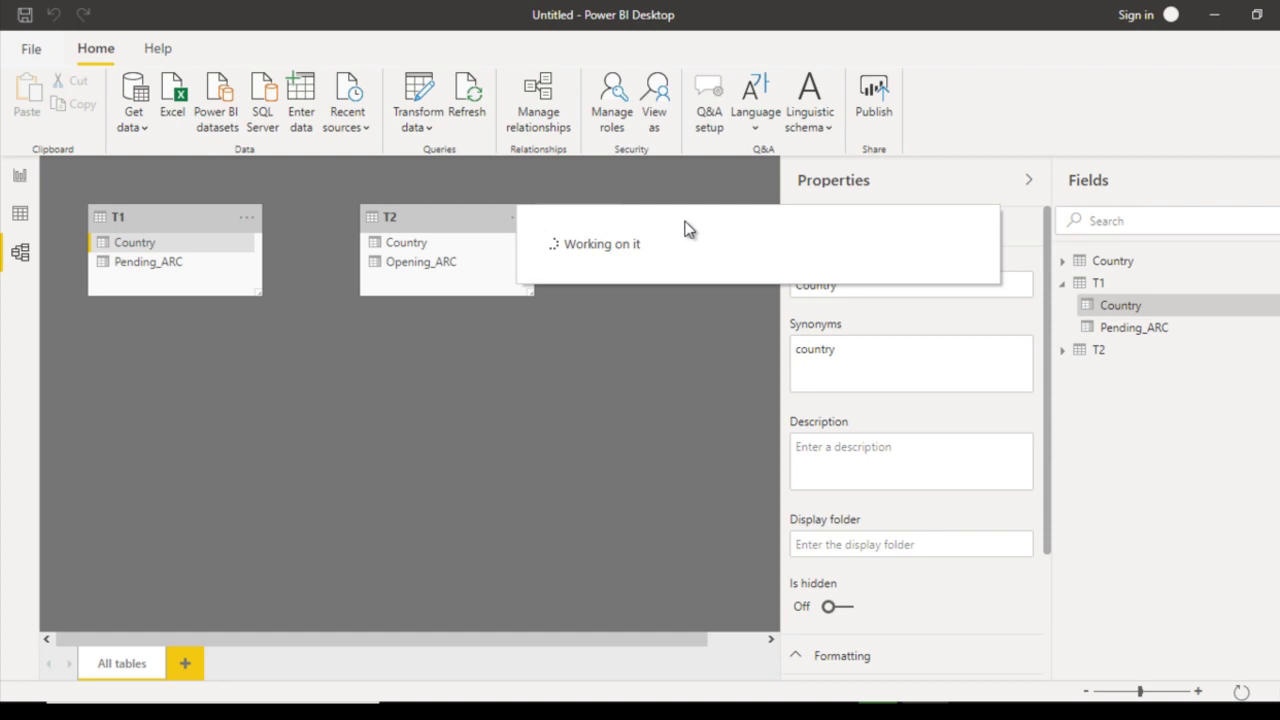
Step: Place the Country table below and between T1 and T2, and relate its Country column to the Country column of each
drag(684, 214, 322, 376)
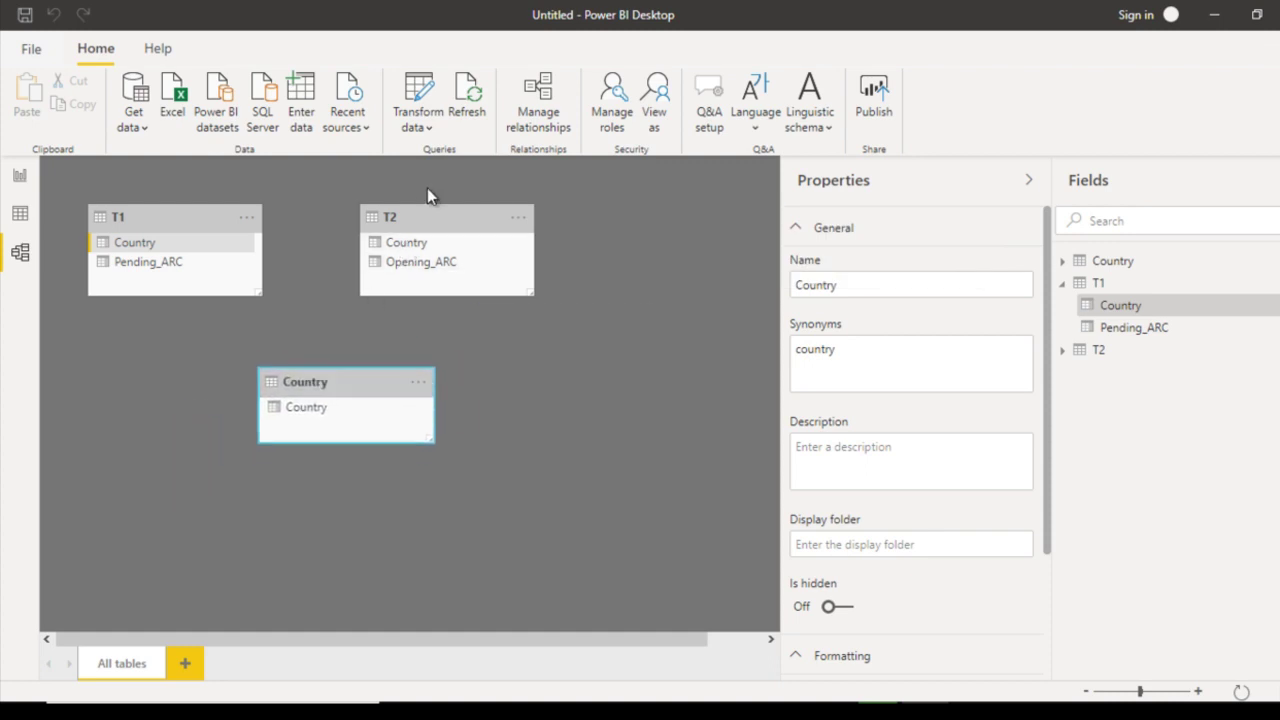
drag(432, 211, 599, 231)
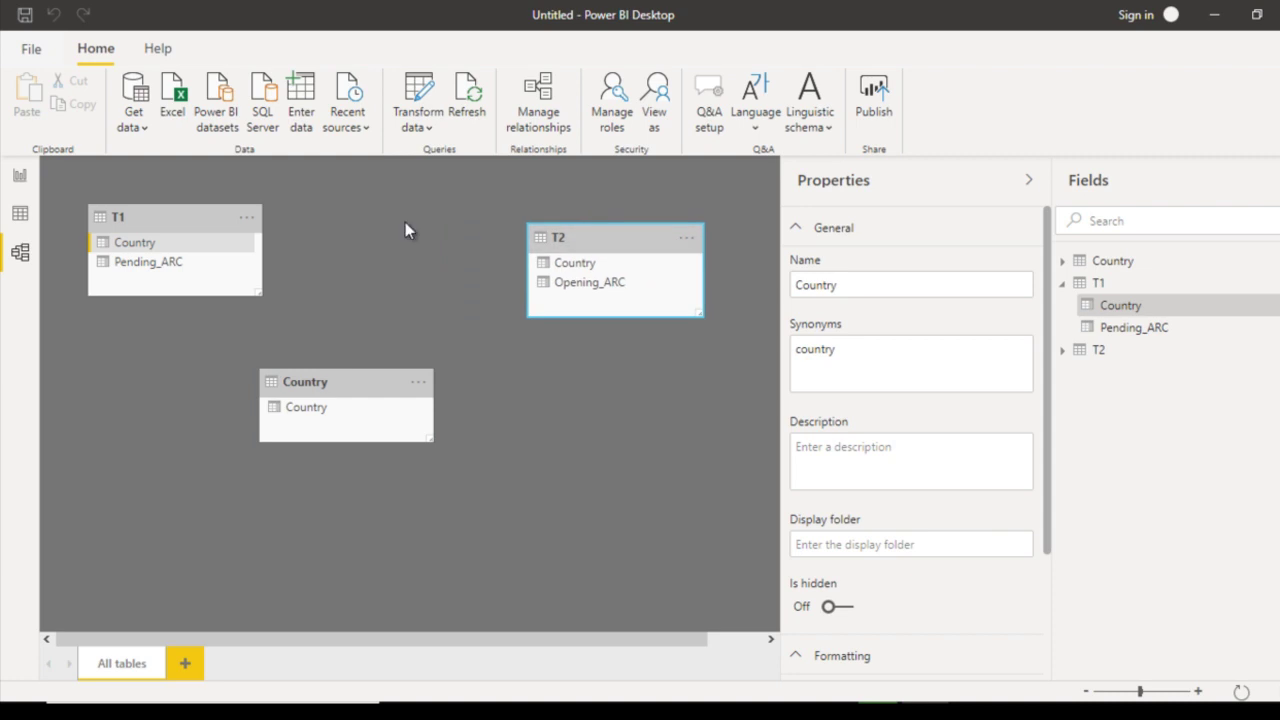
drag(178, 241, 362, 413)
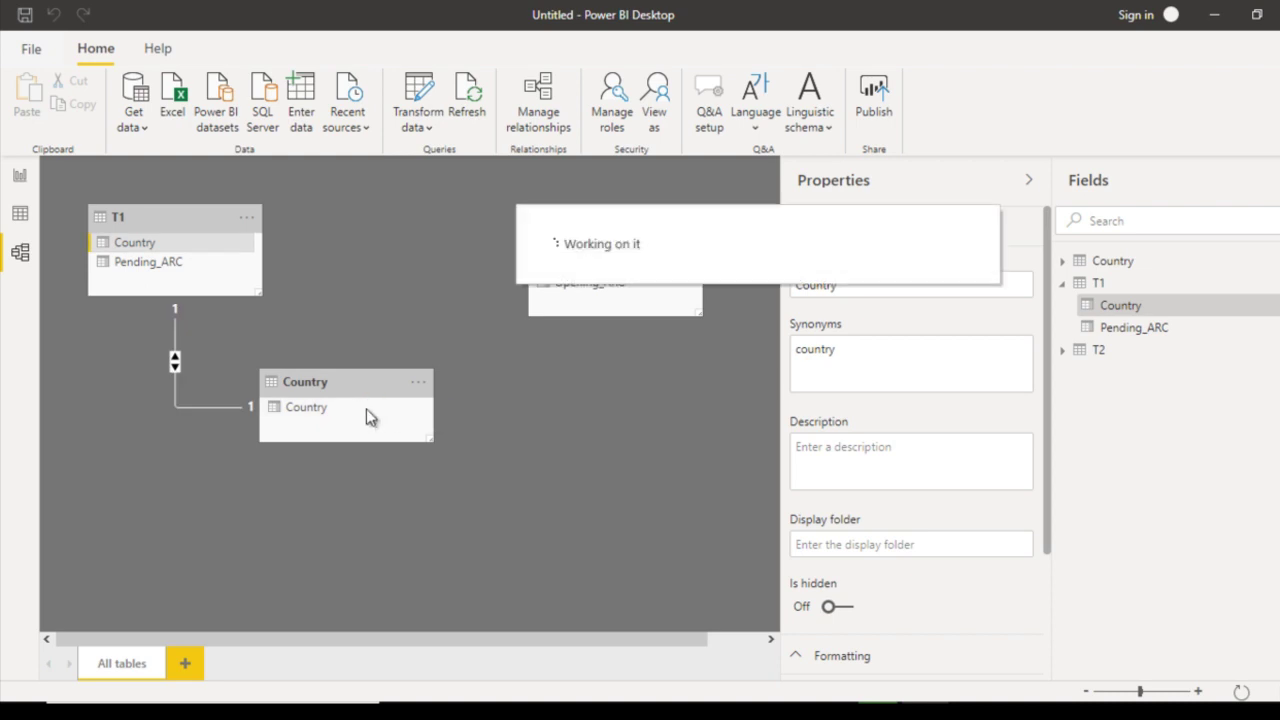
click(328, 408)
drag(307, 411, 589, 266)
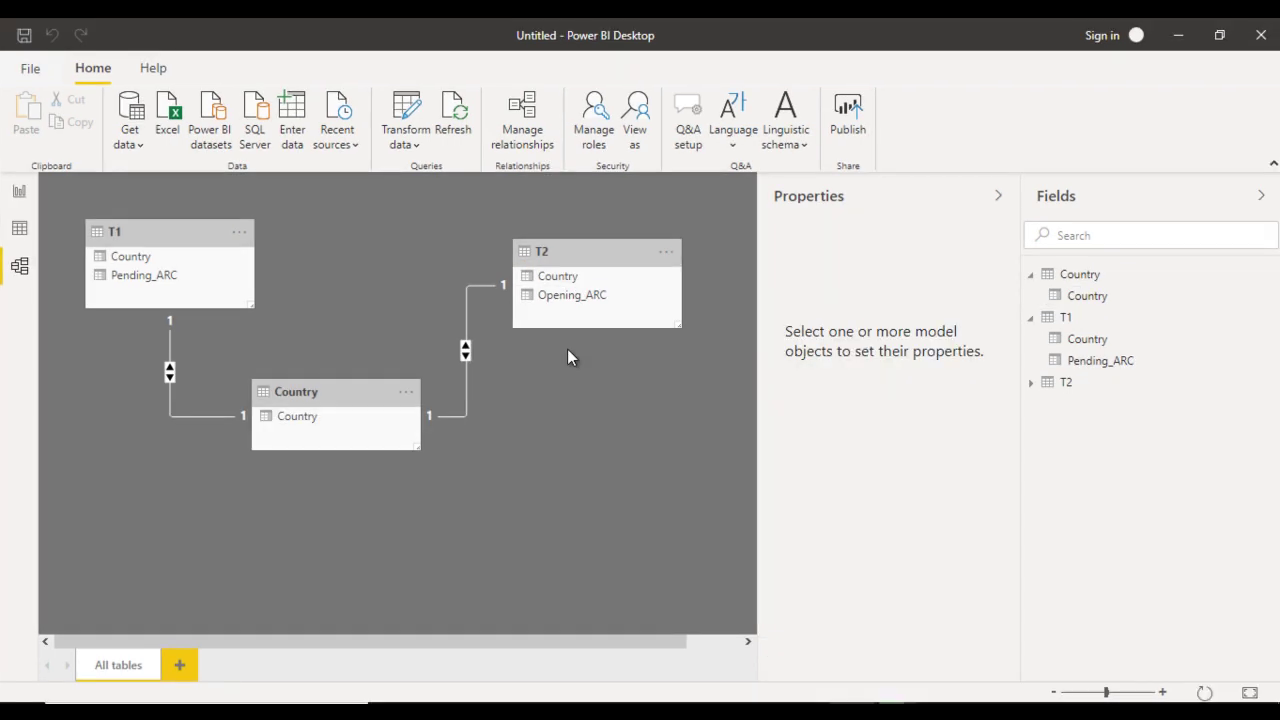
Step: In the report's table visual, replace the T1 Country field with the Country field from the Country table as the first column
click(18, 192)
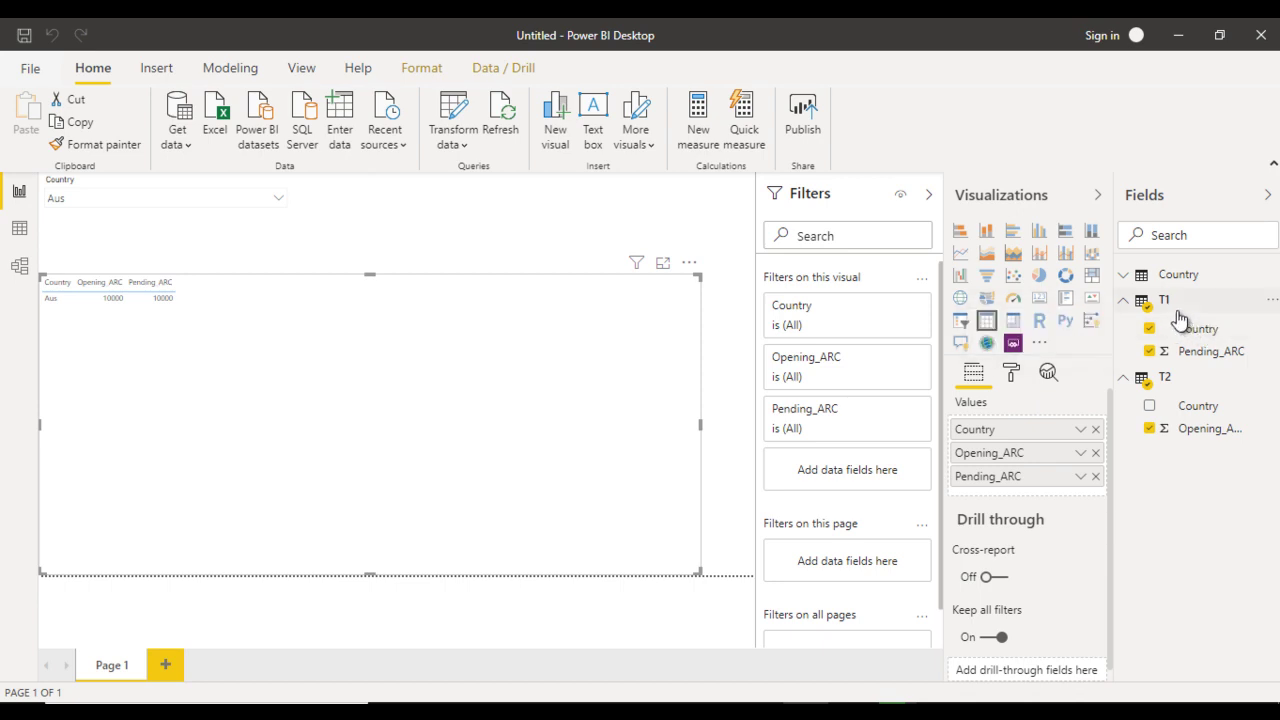
click(1096, 430)
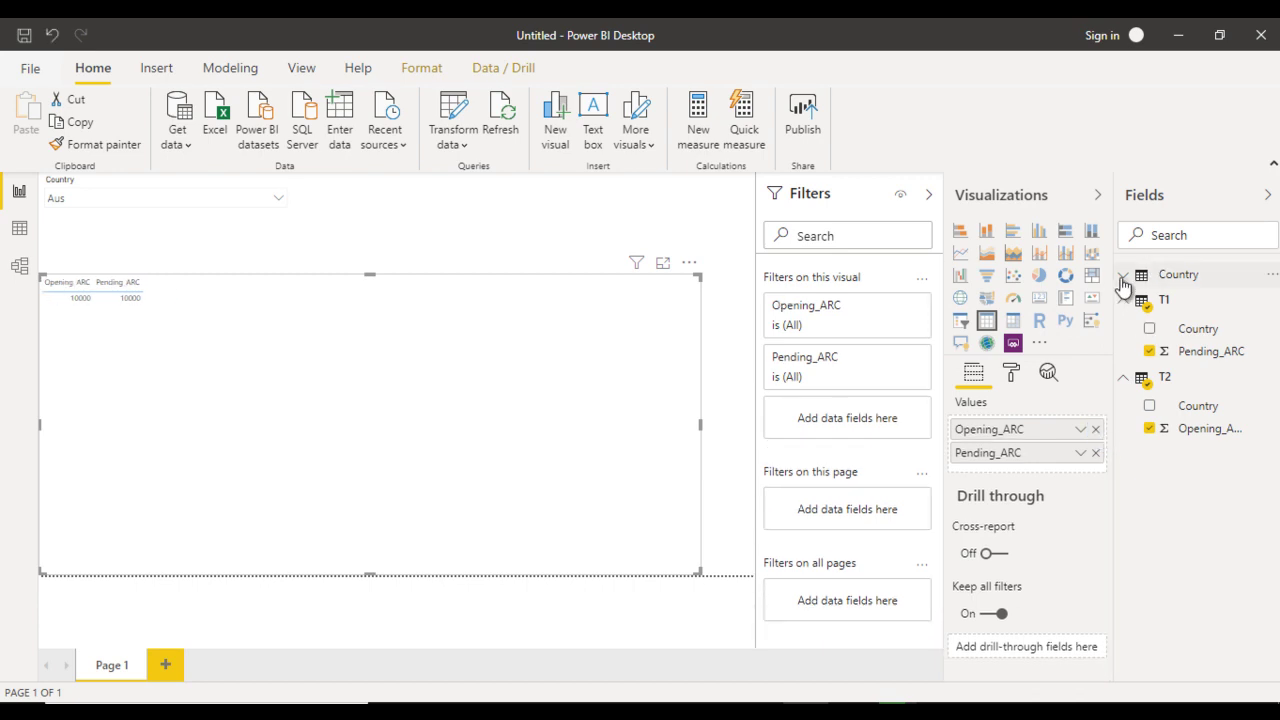
click(1180, 278)
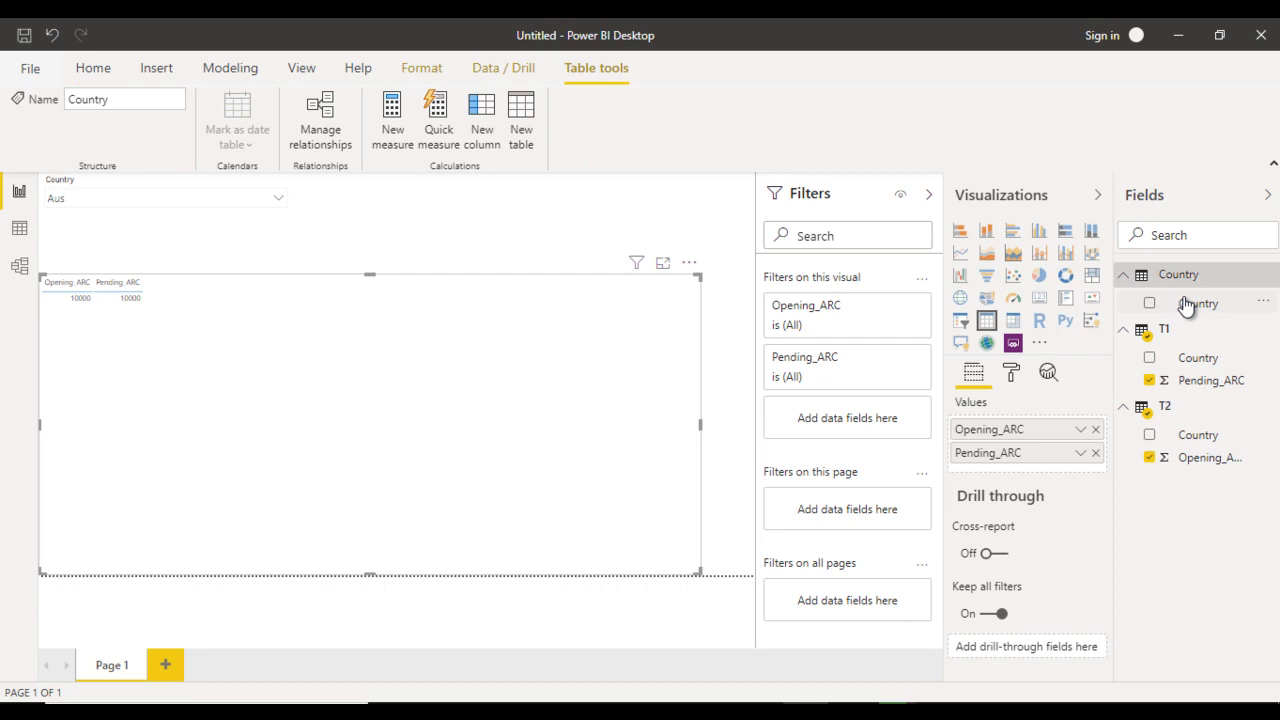
drag(1185, 305, 1011, 428)
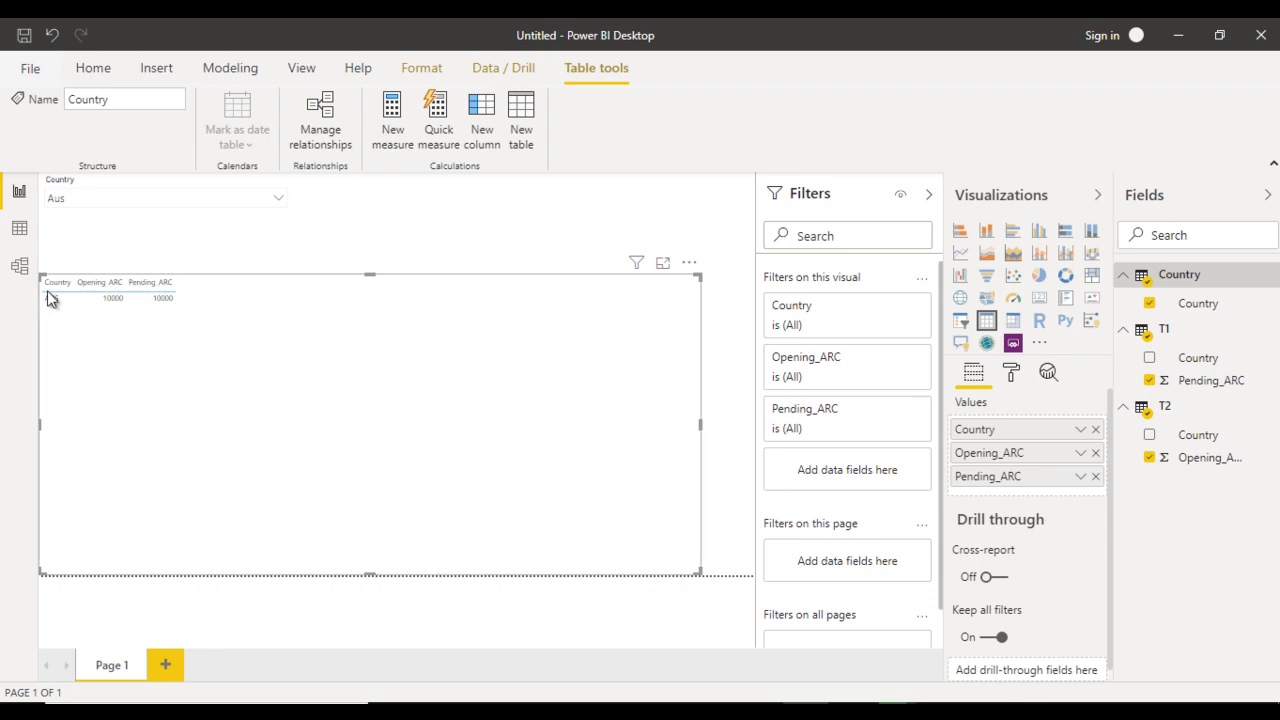
Step: Replace the slicer's T1 Country field with the Country field from the Country table
mouse_move(175, 300)
click(218, 189)
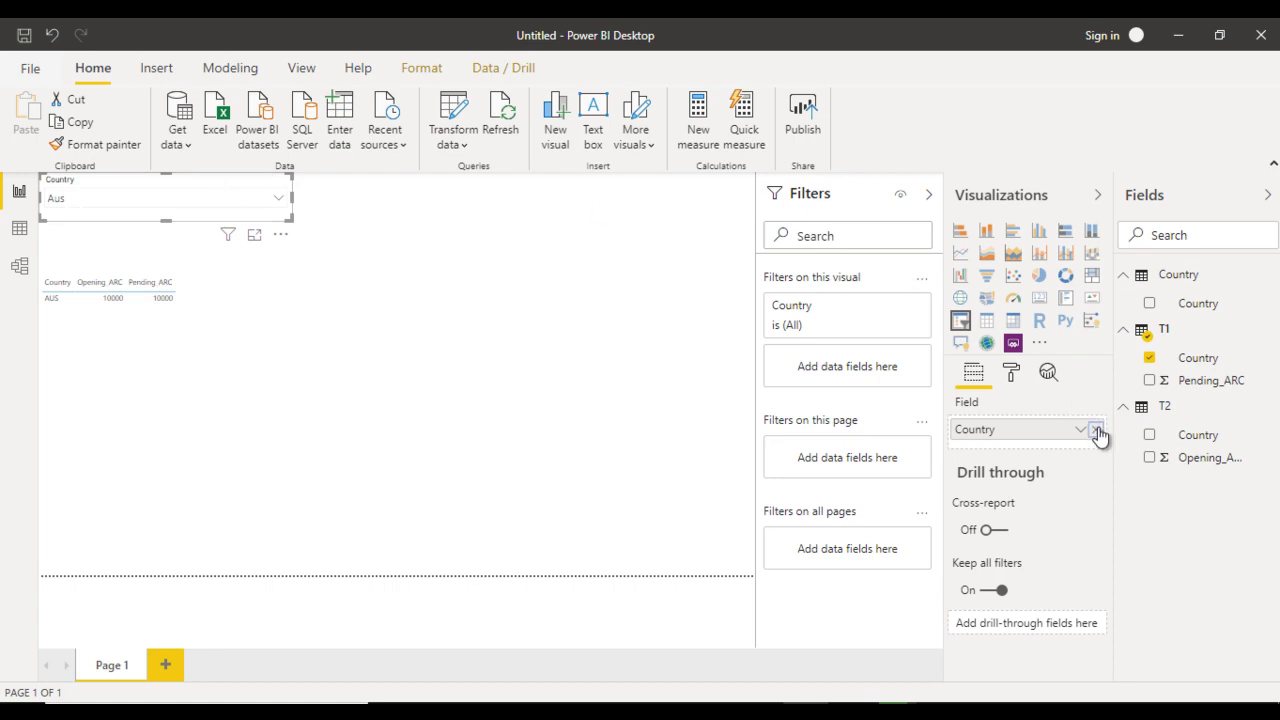
click(1096, 430)
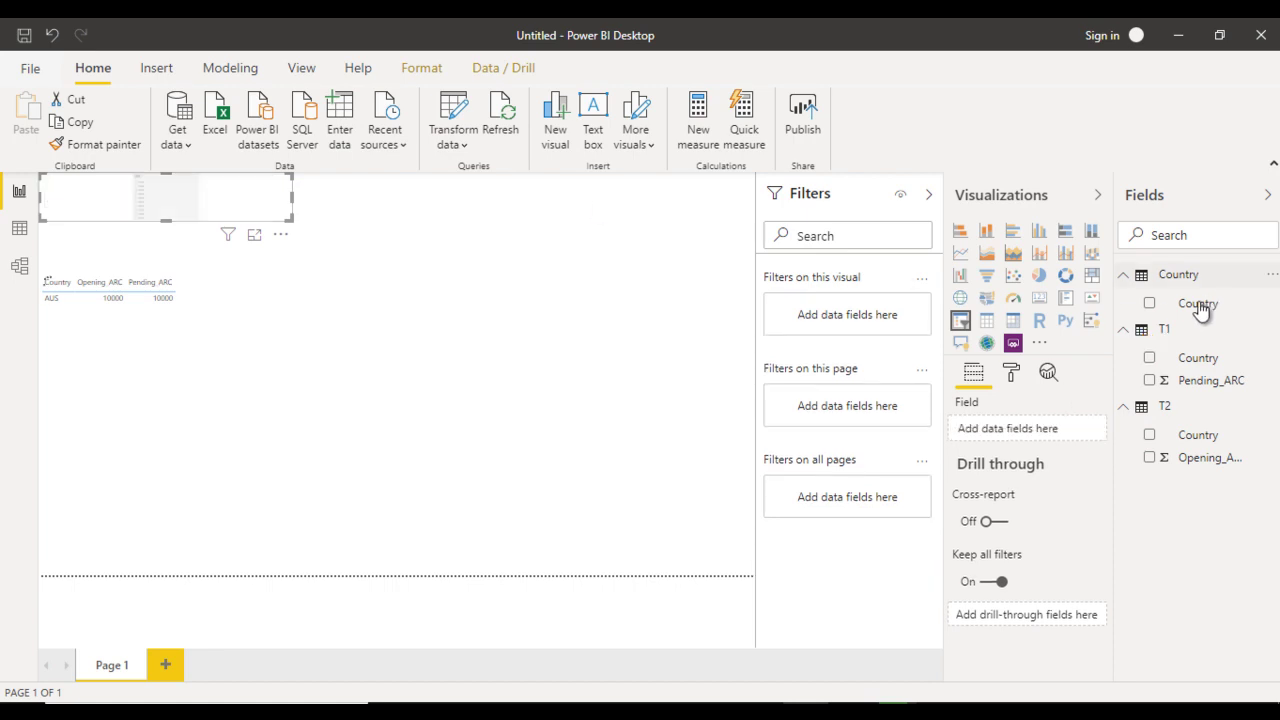
drag(1198, 305, 1034, 433)
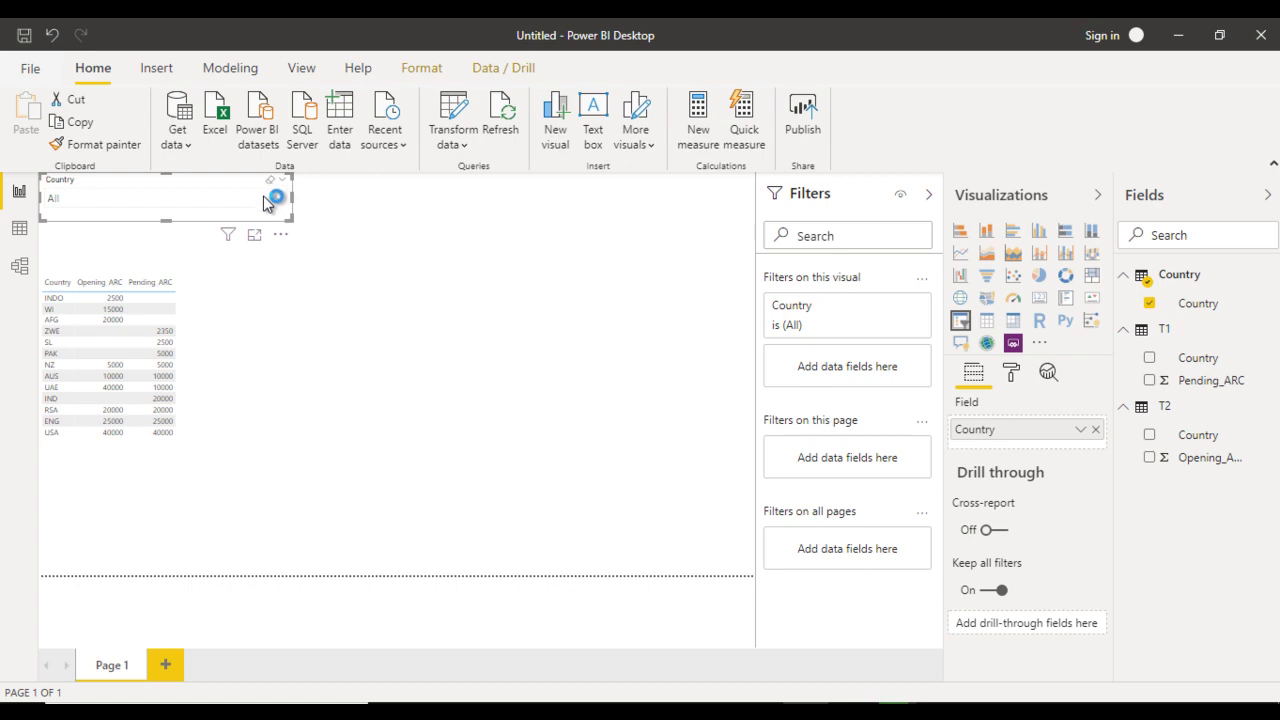
Step: Increase the table visual's grid text size and sort its rows by Country in ascending order
click(323, 400)
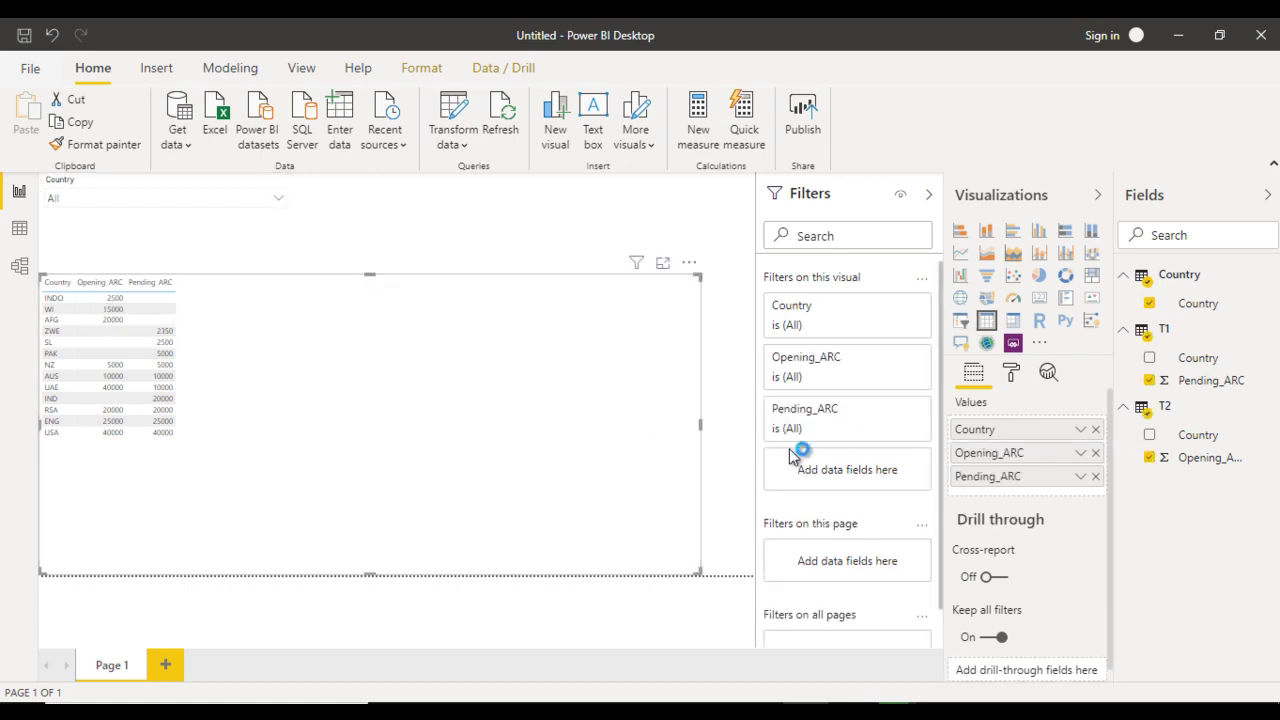
click(1013, 375)
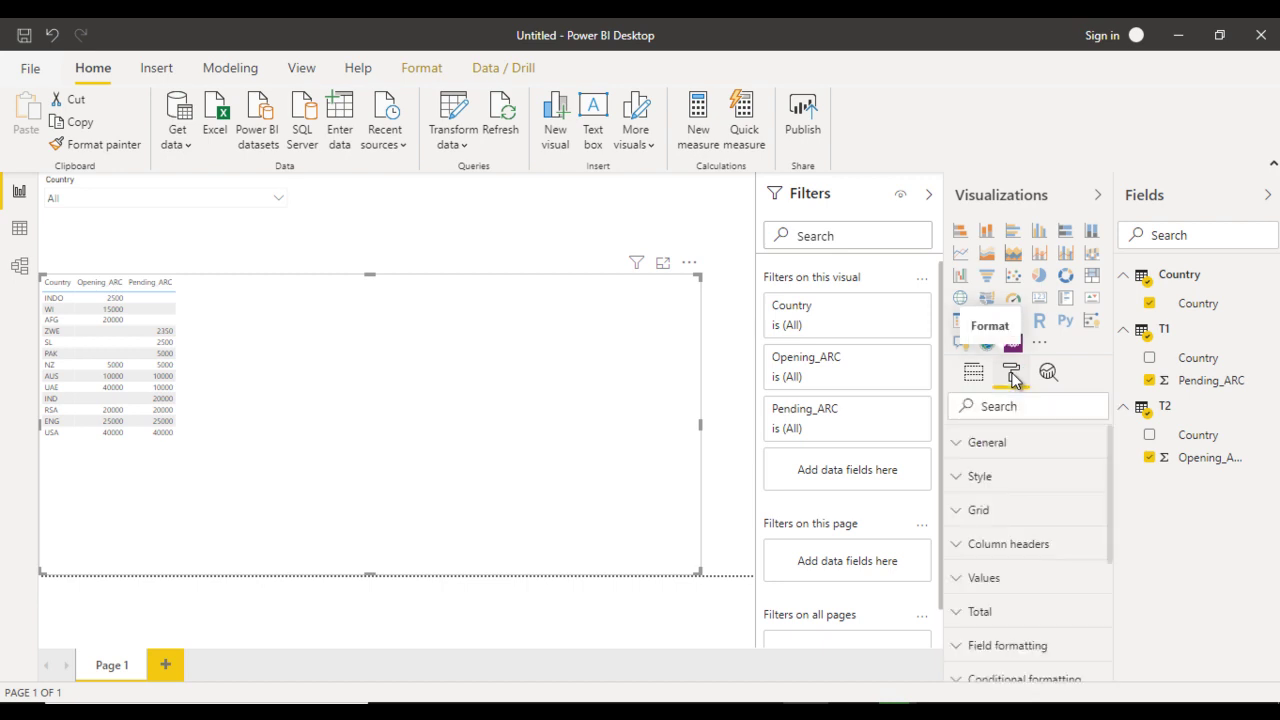
click(980, 510)
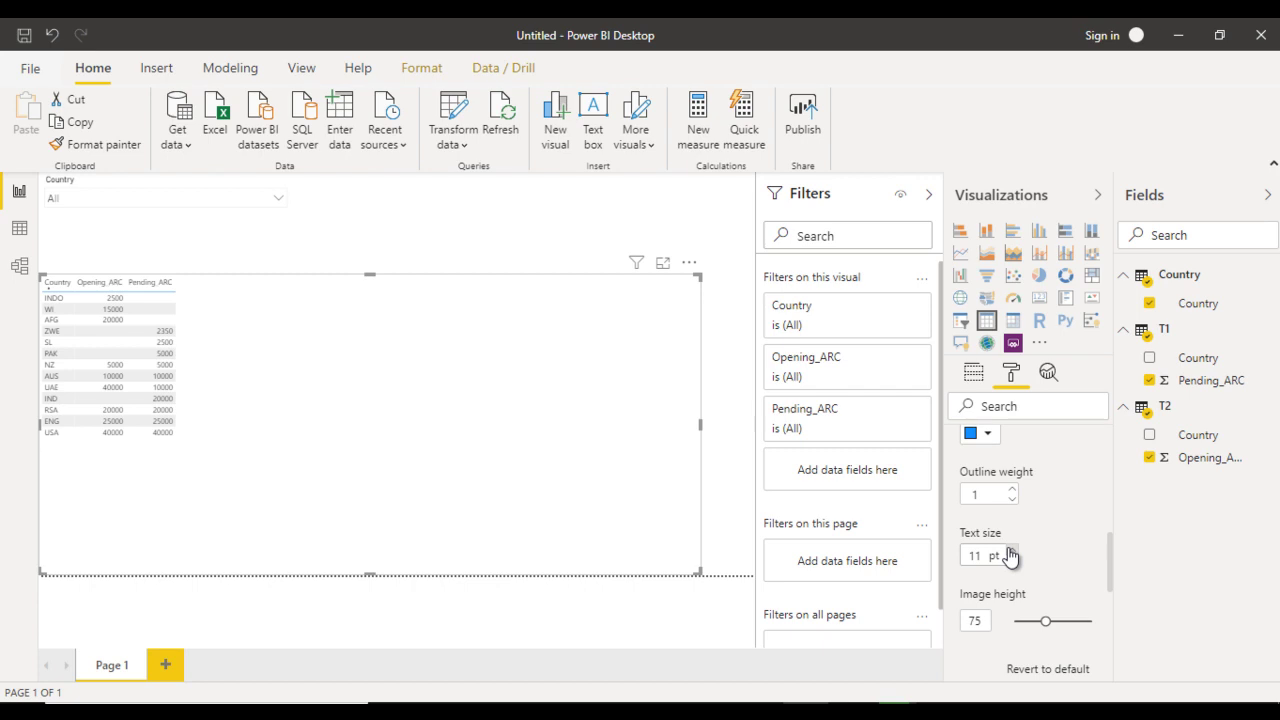
click(1011, 551)
click(1011, 551)
click(1011, 551)
click(1011, 551)
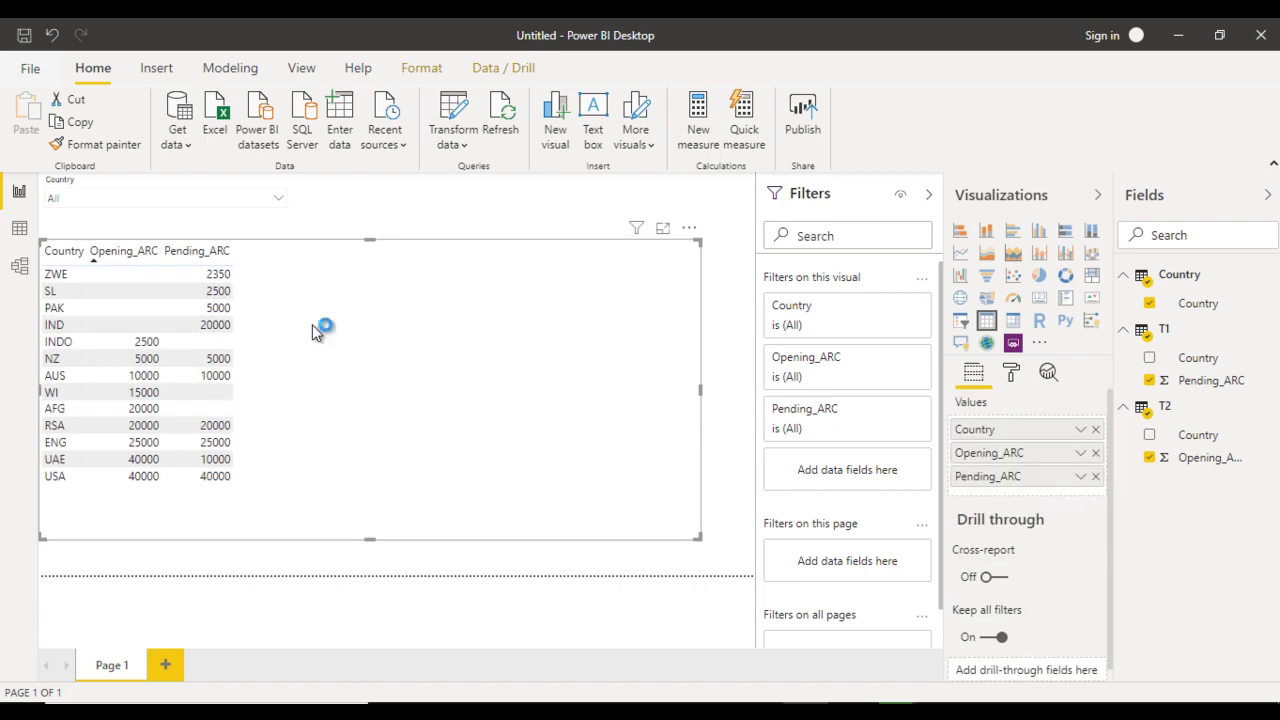
click(58, 254)
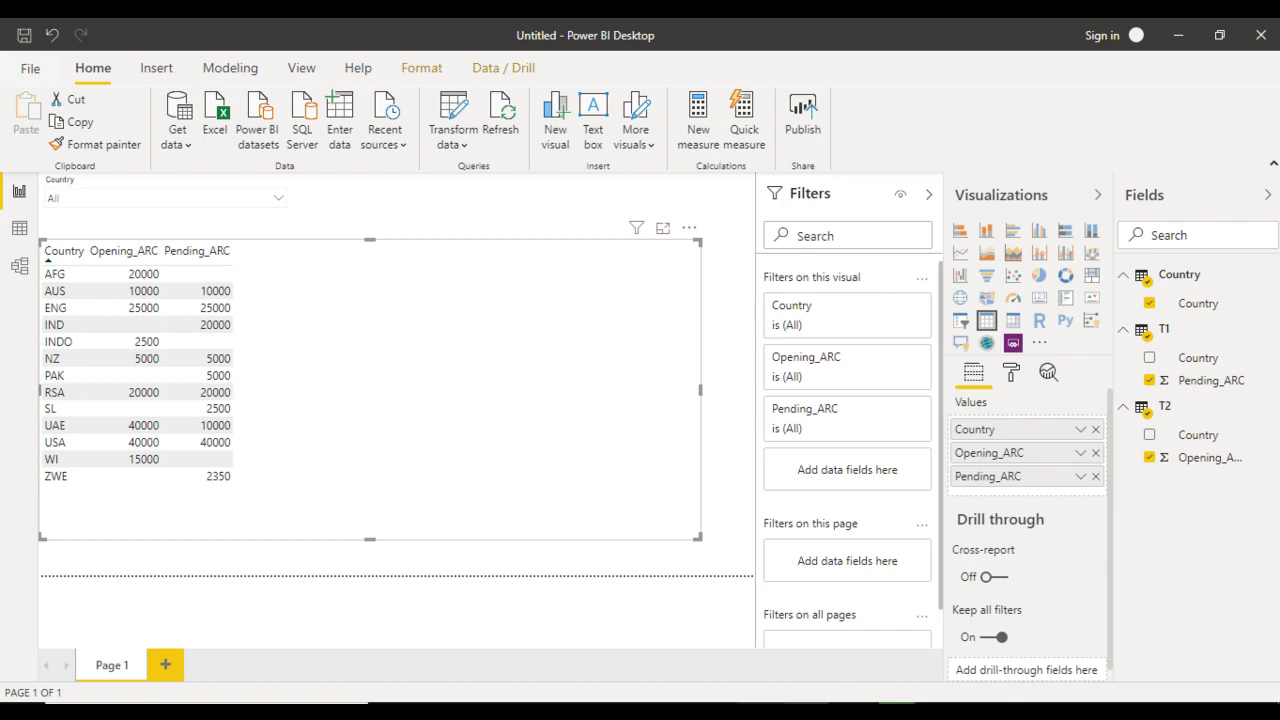
Step: Switch to the Table 1.xlsx workbook in Excel and examine the Final sheet's blank Opening_ARC cells and its AFG, INDO and WI rows
key(alt+Tab)
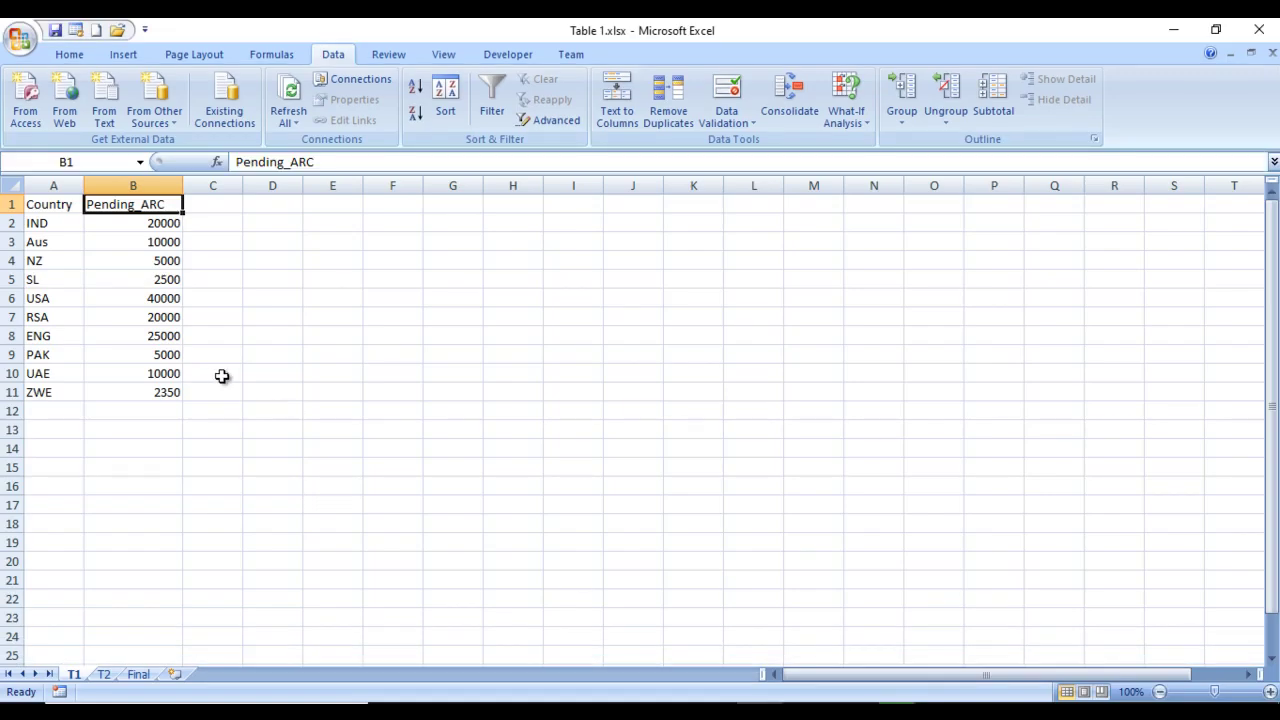
click(216, 375)
click(139, 675)
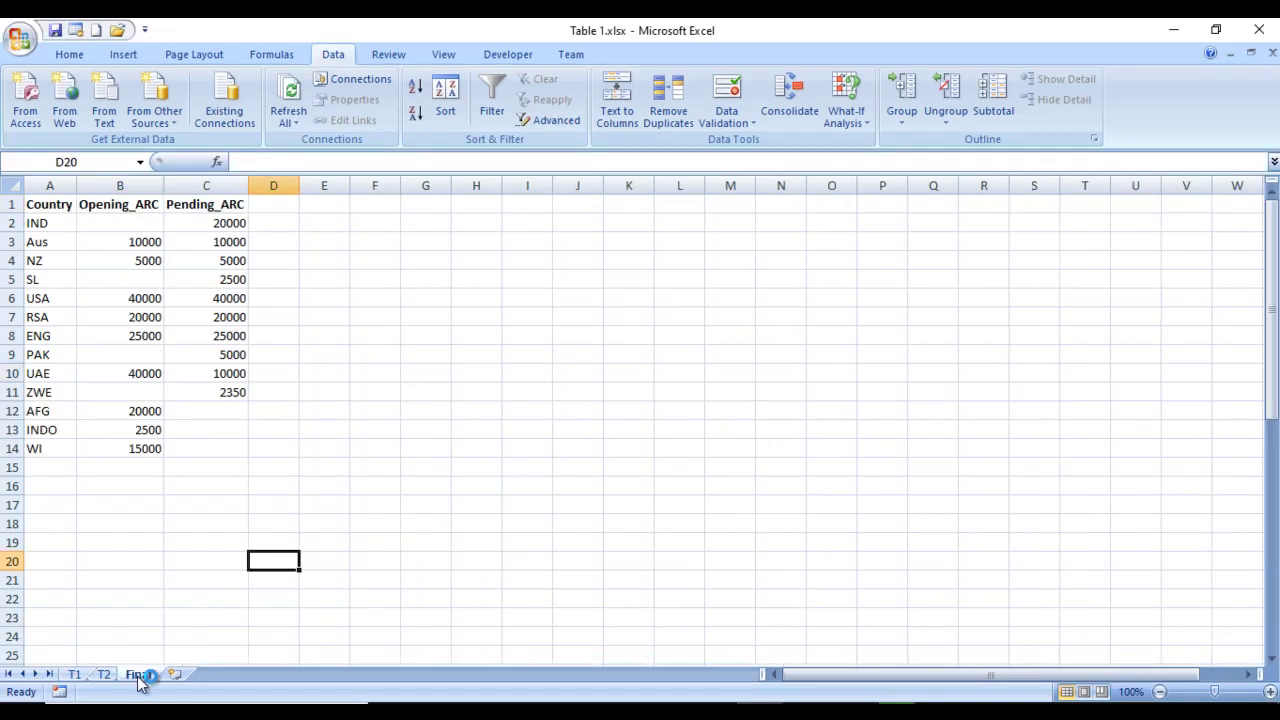
click(128, 224)
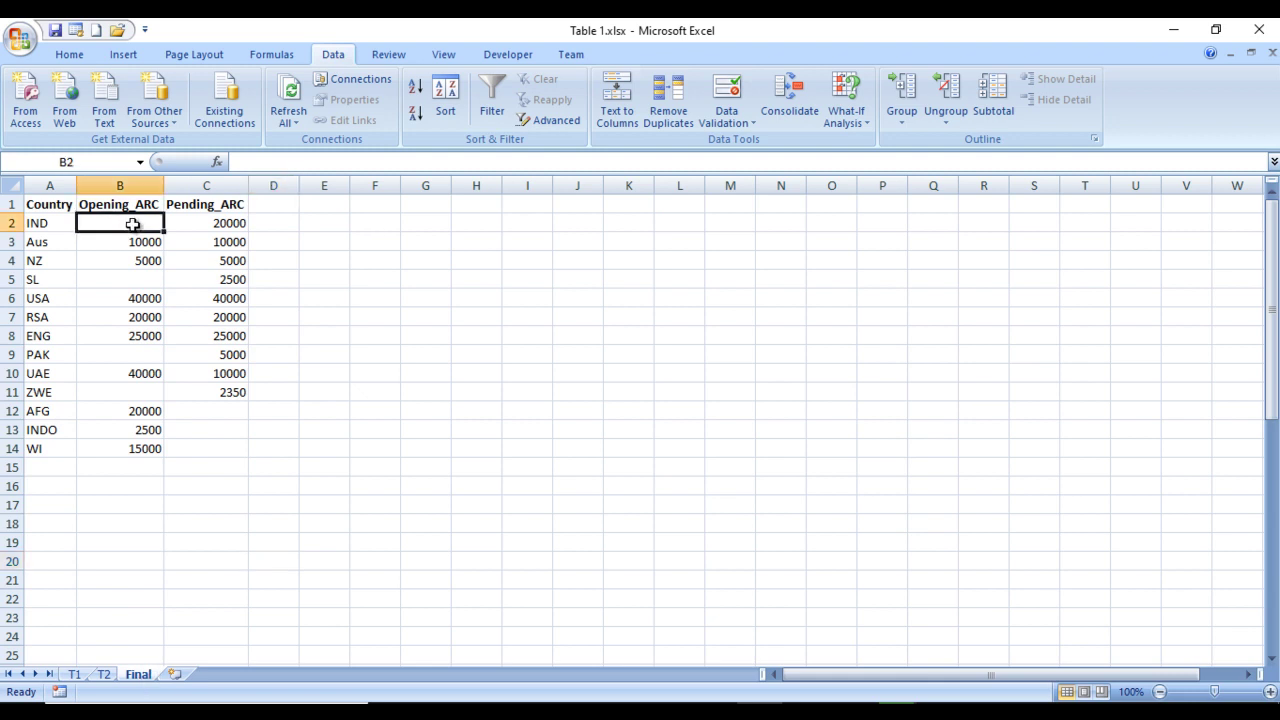
click(129, 281)
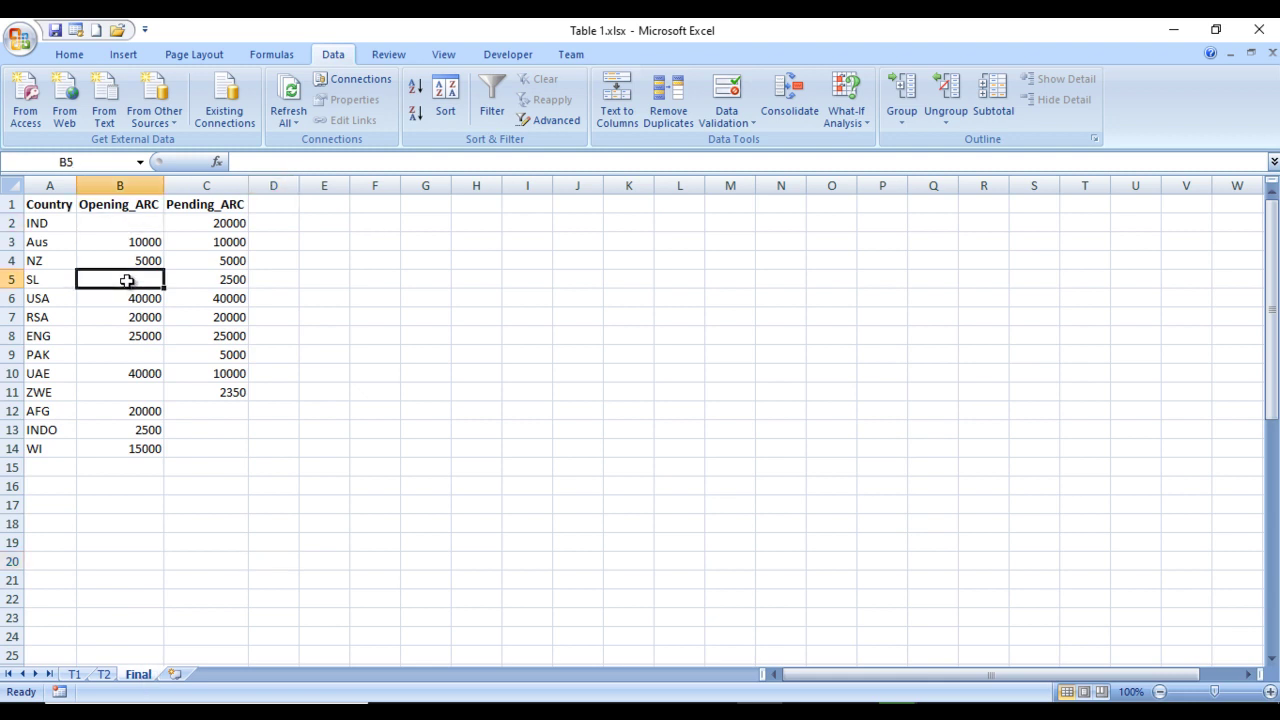
click(134, 358)
click(135, 394)
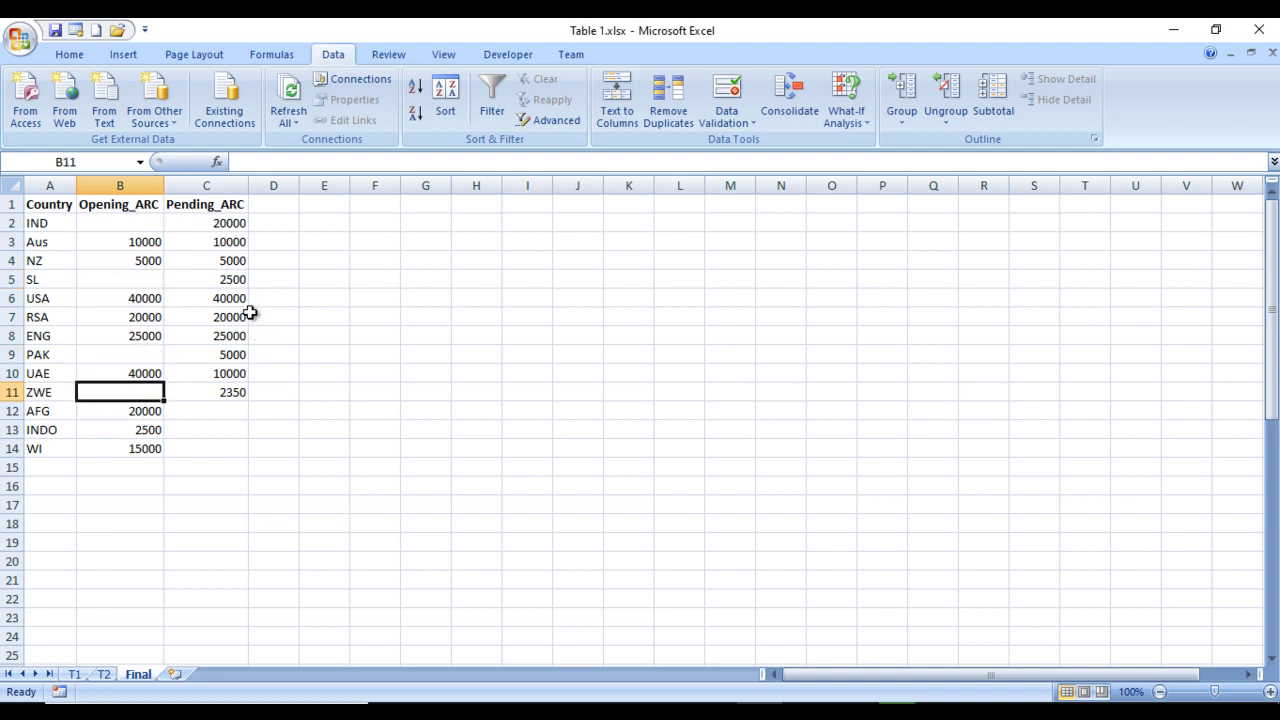
click(48, 411)
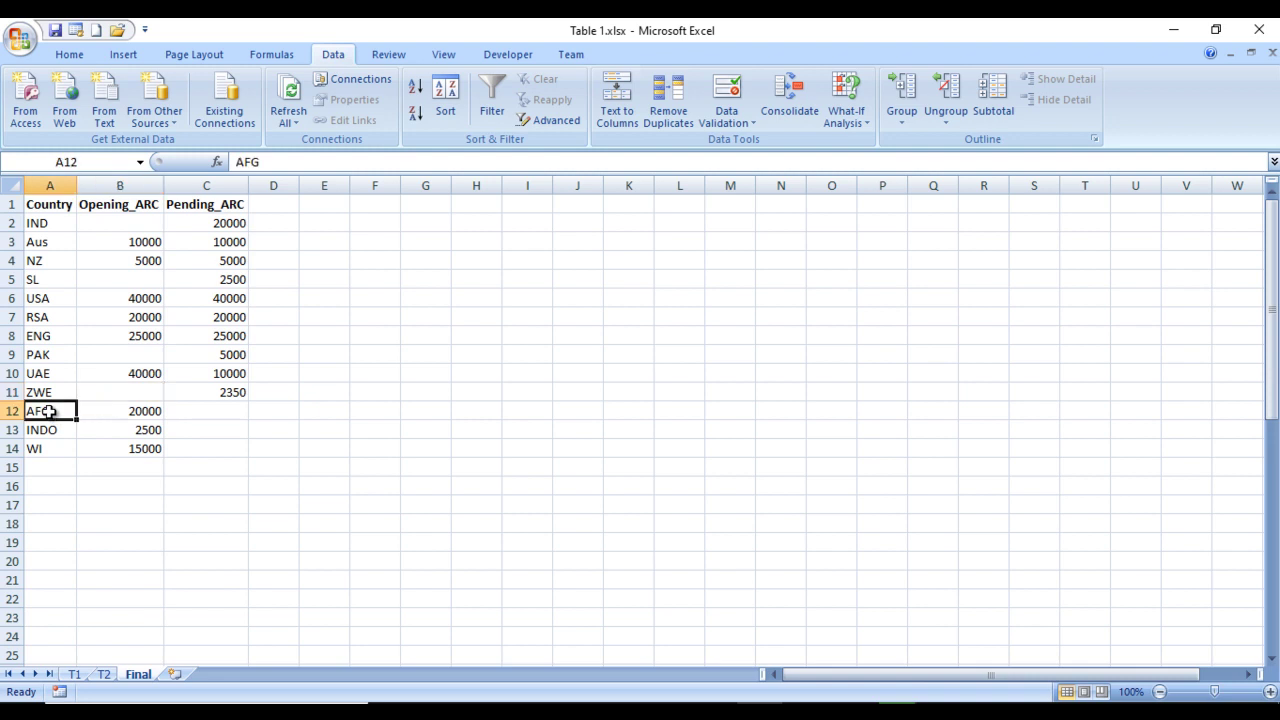
click(47, 430)
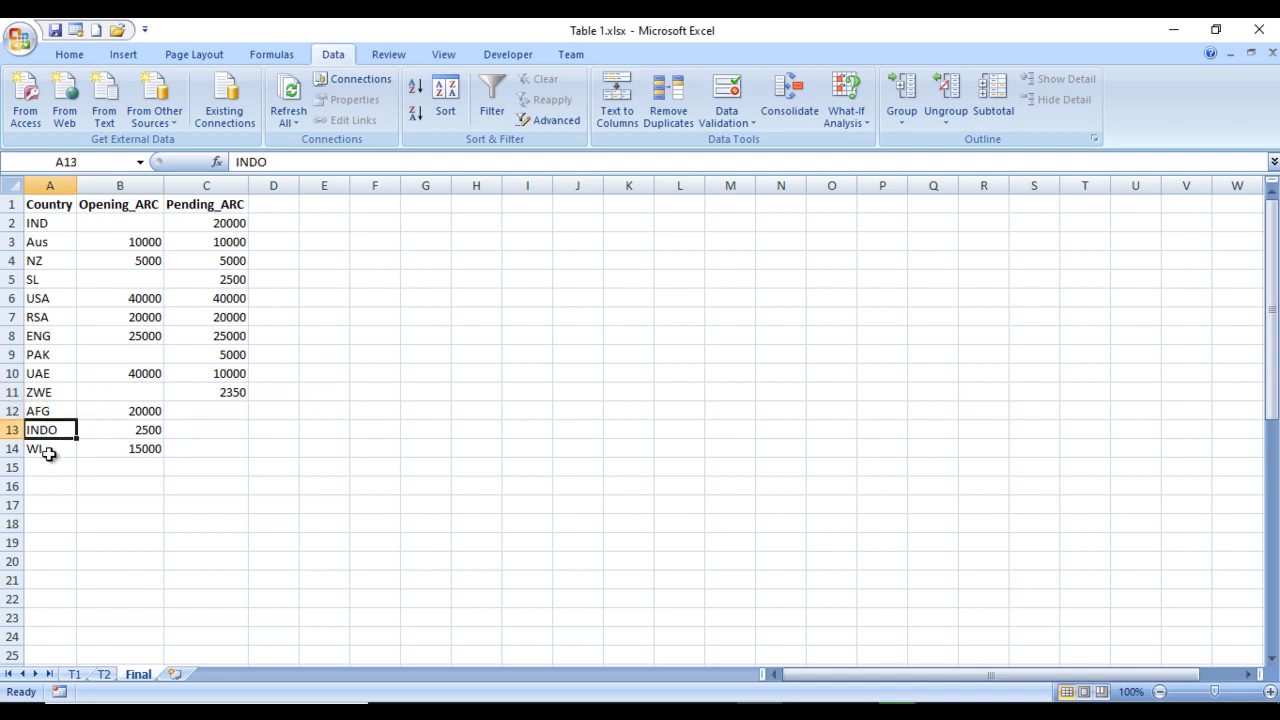
click(48, 451)
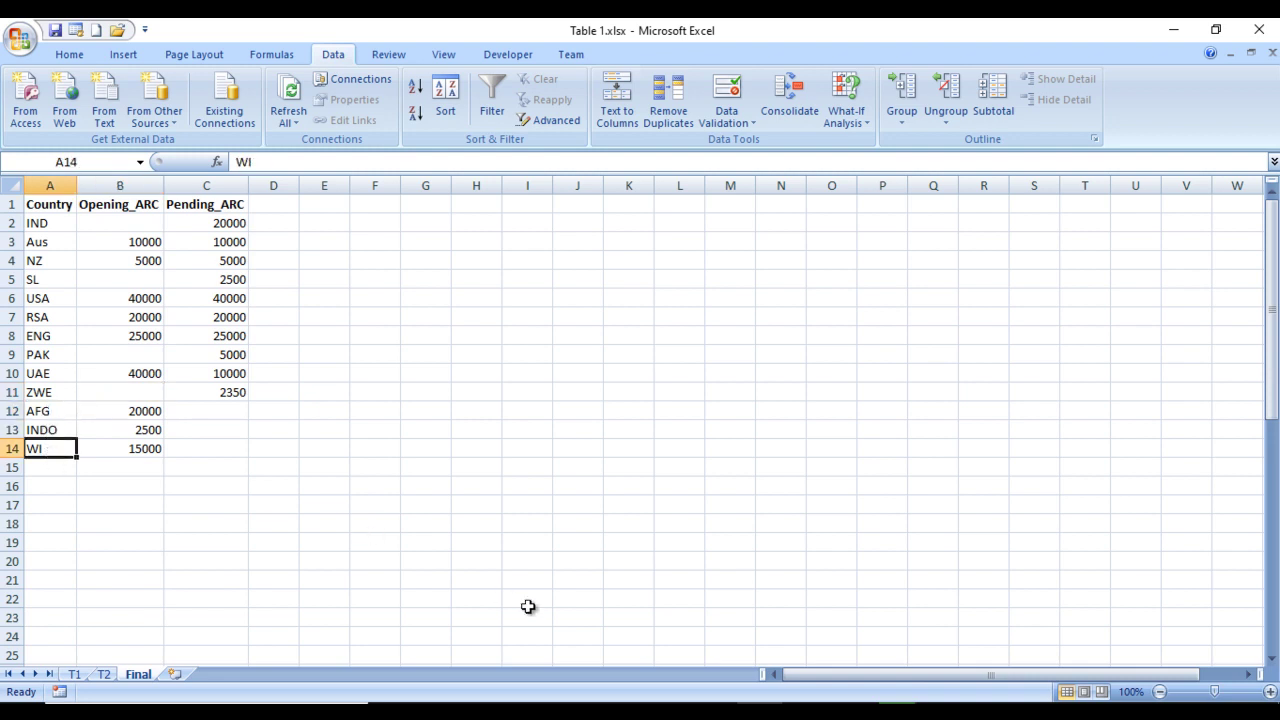
Step: Switch back to Power BI and filter the table visual to AFG with the Country slicer
key(alt+Tab)
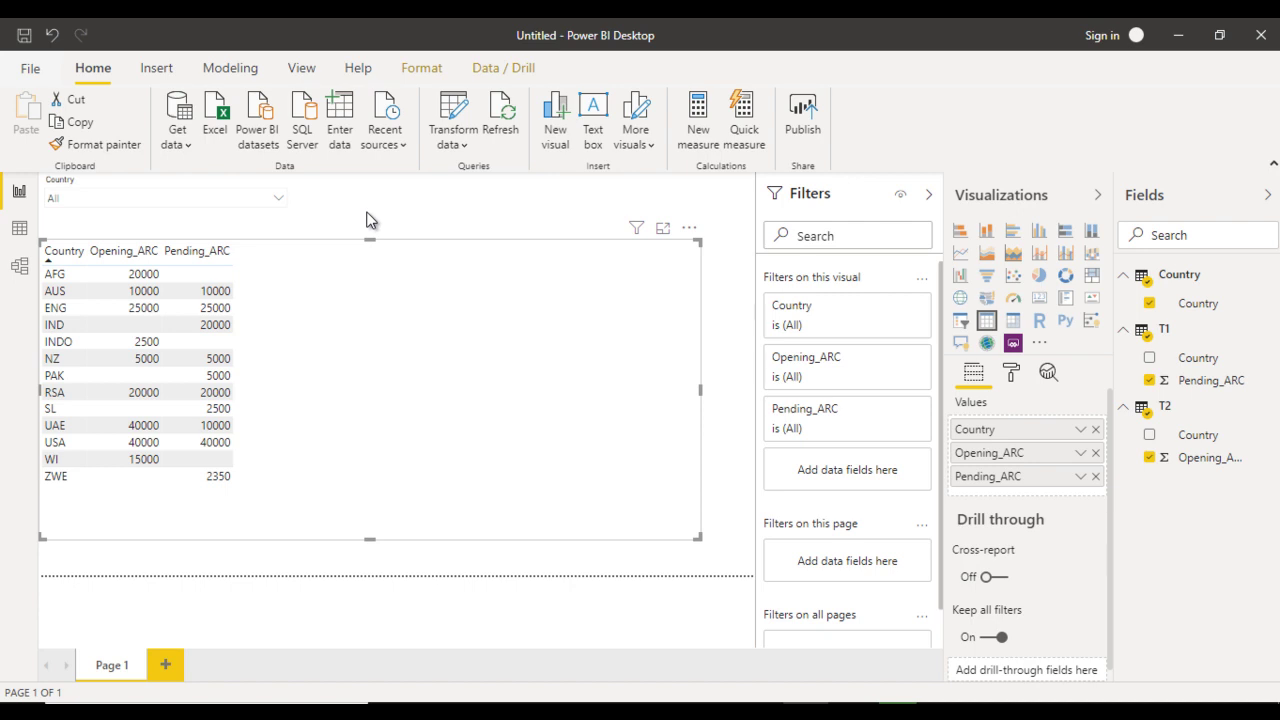
click(265, 198)
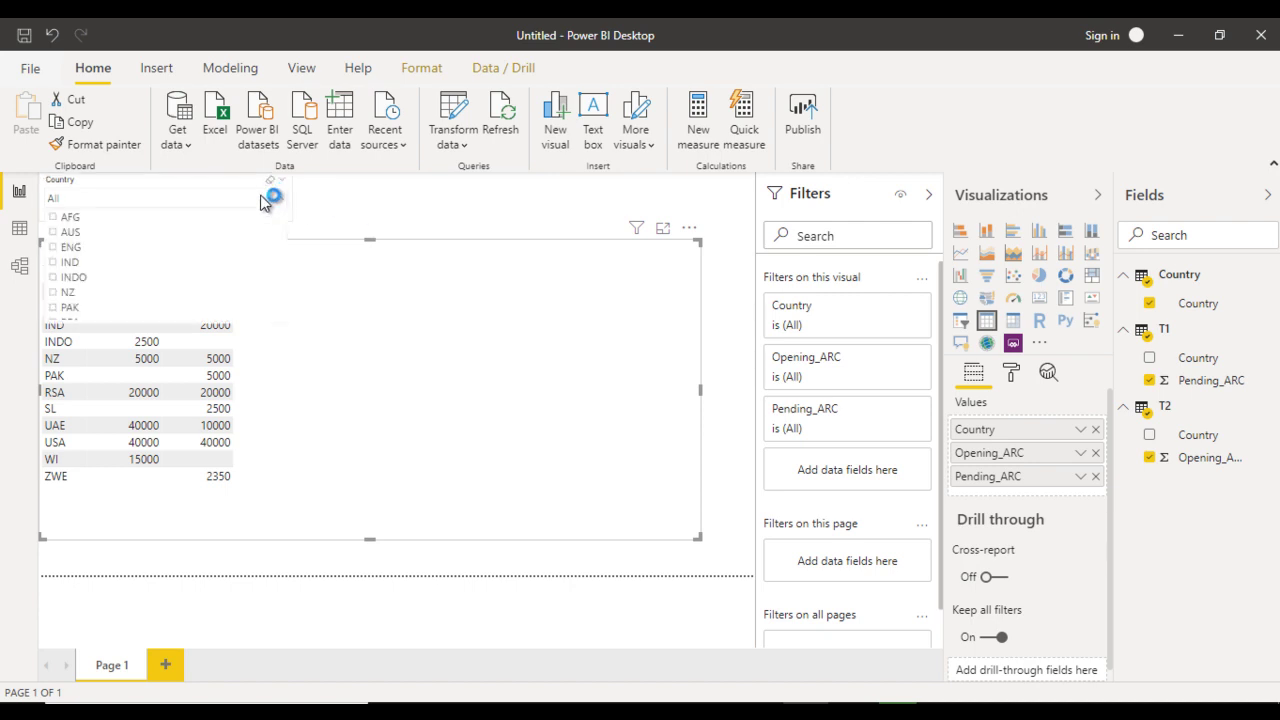
click(59, 220)
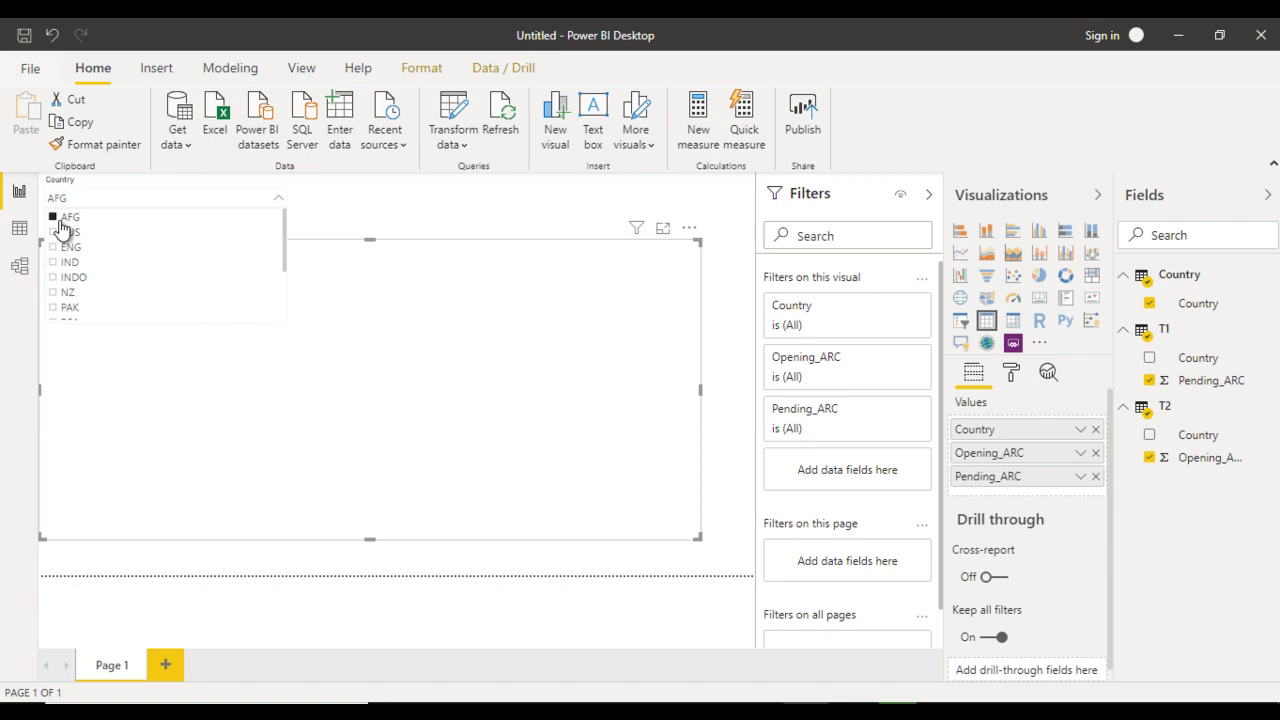
click(357, 218)
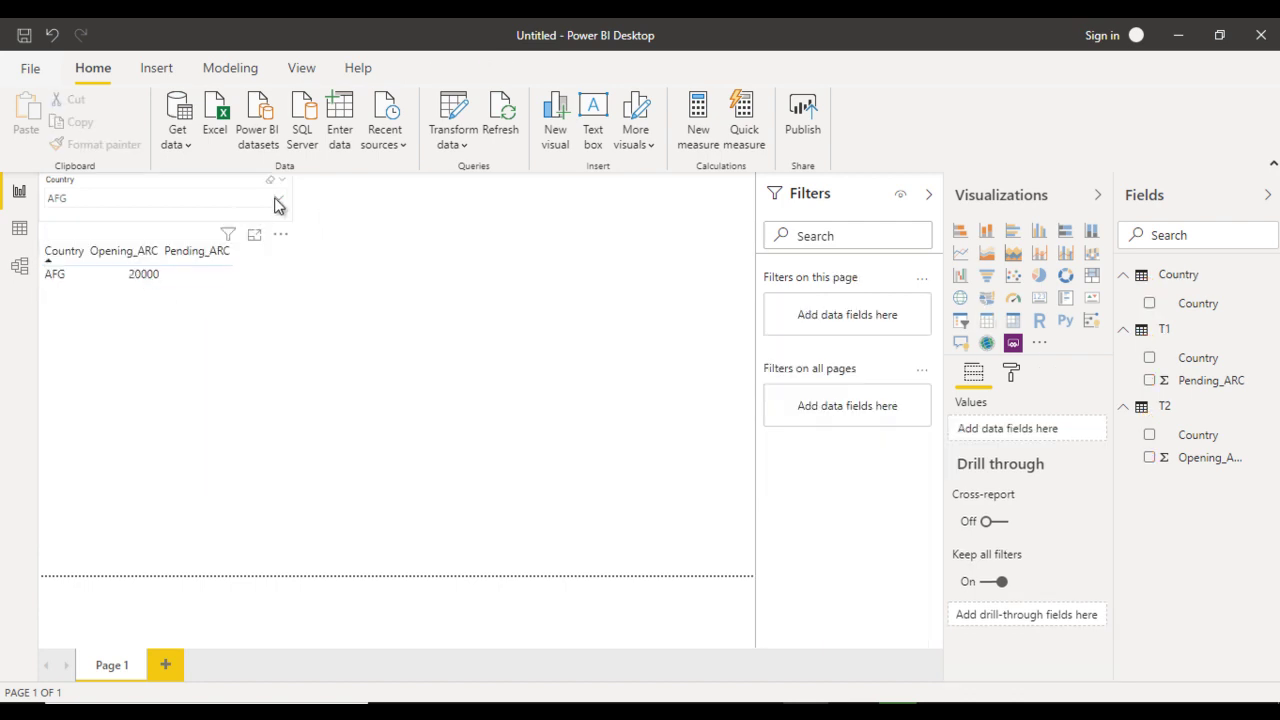
Step: Filter the table visual to both AUS and ENG with the Country slicer
click(278, 199)
click(80, 236)
click(356, 218)
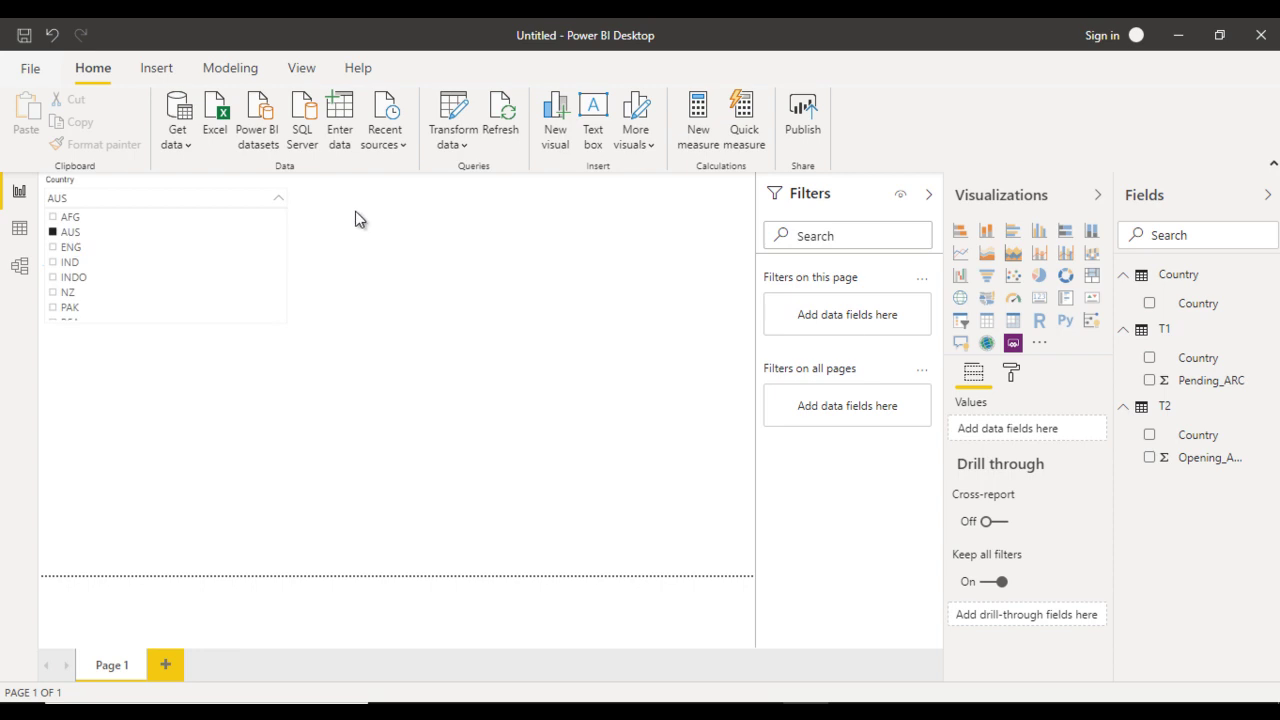
click(279, 199)
ctrl+click(61, 250)
click(372, 206)
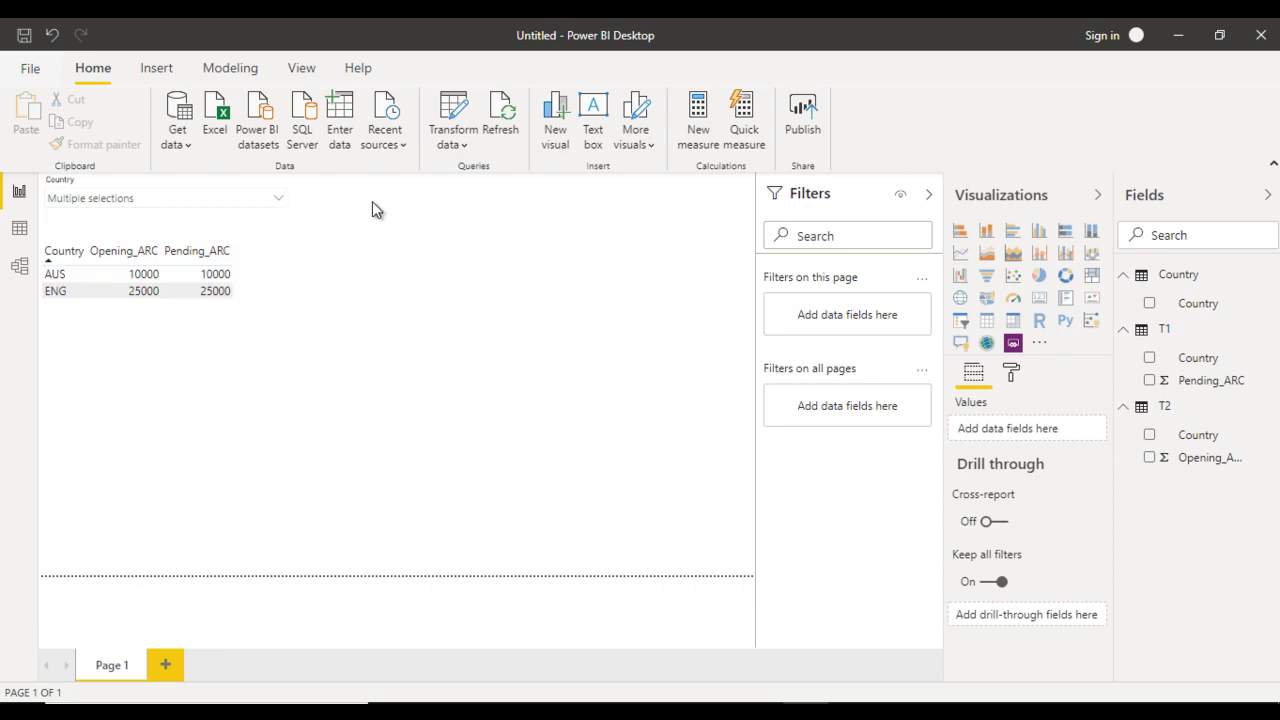